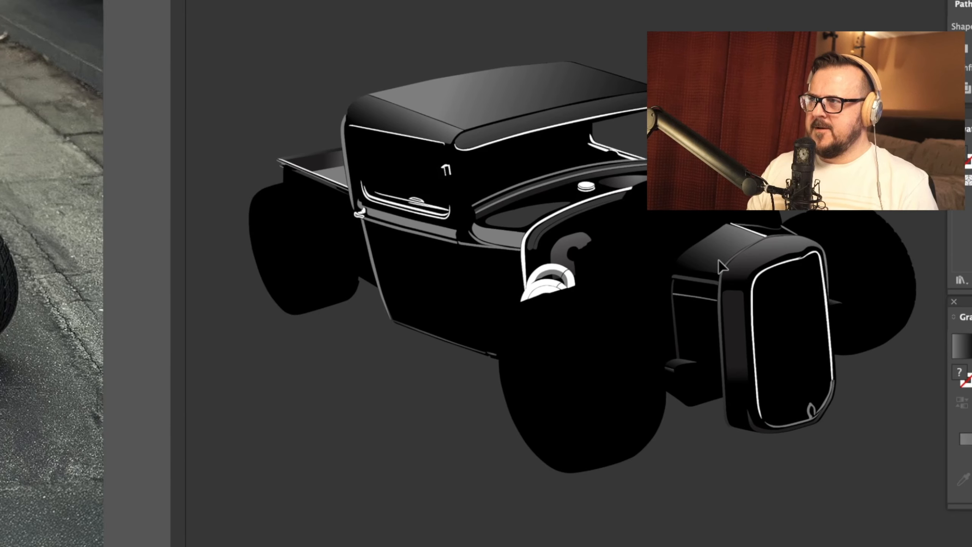
click(719, 260)
click(842, 200)
drag(842, 200, 743, 211)
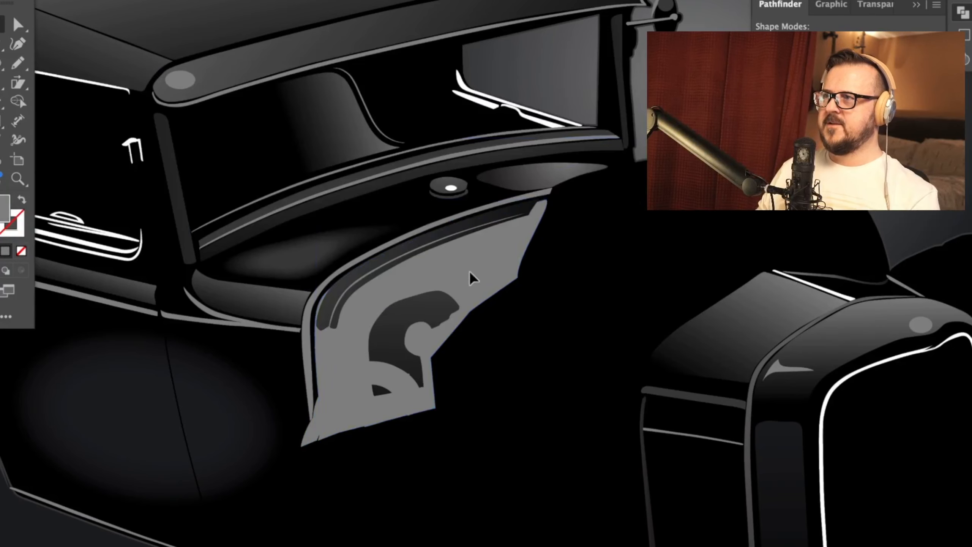
Step: Trace one bar near the middle of the photo's grille from top to bottom as an open path with a white stroke and no fill
drag(428, 152, 437, 428)
drag(394, 351, 341, 201)
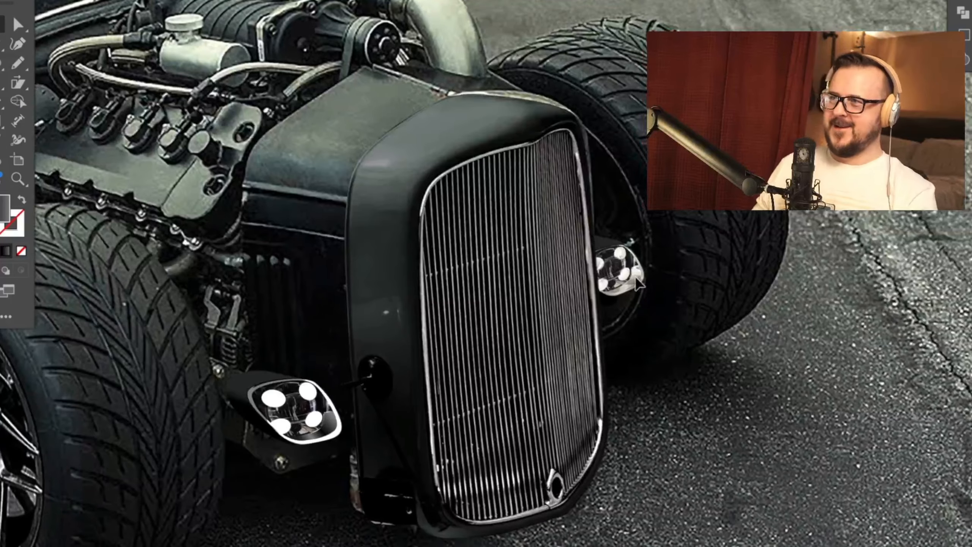
key(ctrl+equal)
key(ctrl+equal)
key(ctrl+equal)
drag(629, 188, 485, 274)
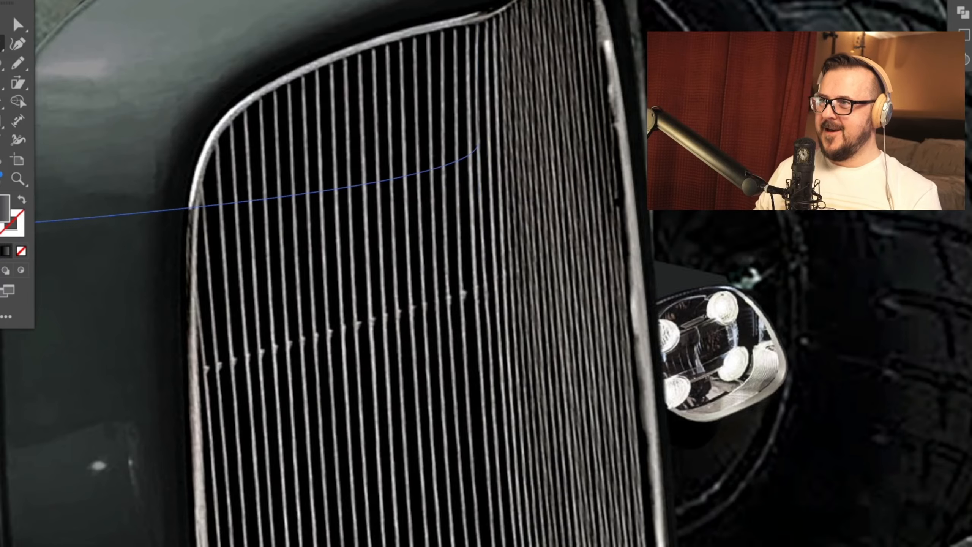
click(20, 253)
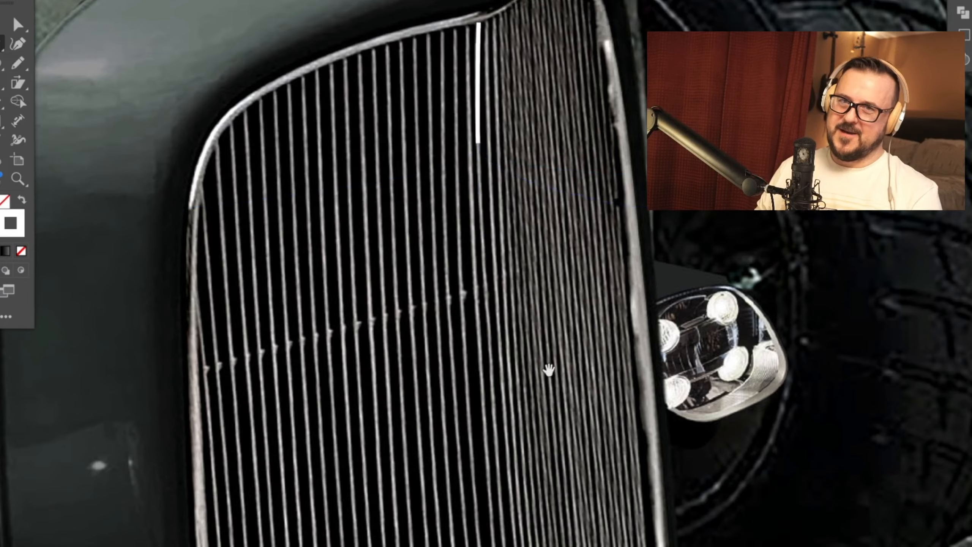
drag(549, 370, 556, 185)
drag(502, 229, 508, 148)
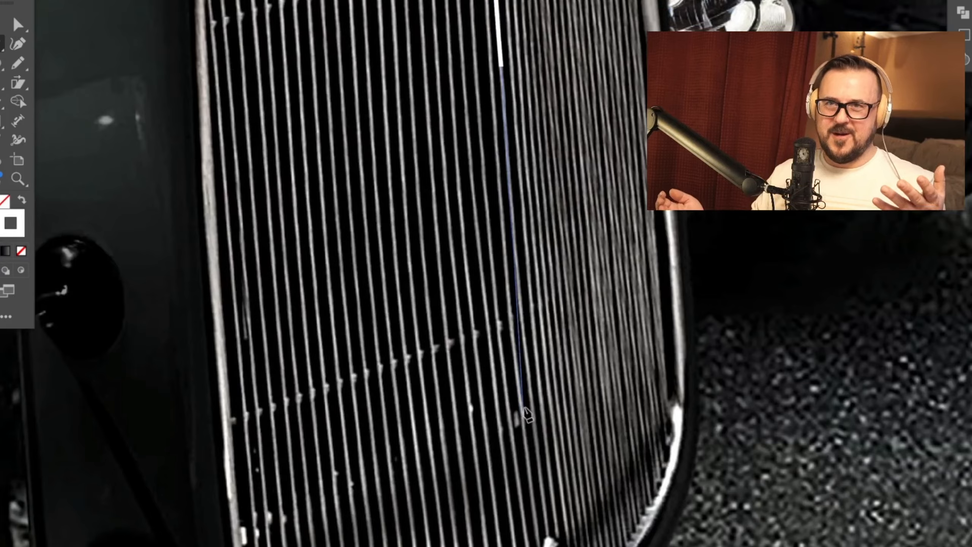
drag(530, 399, 537, 434)
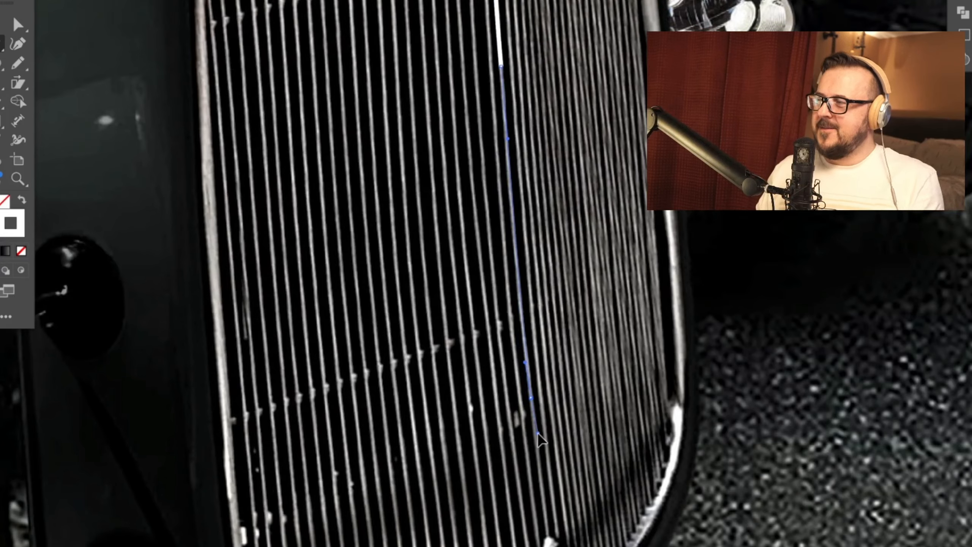
scroll(530, 377, down, 5)
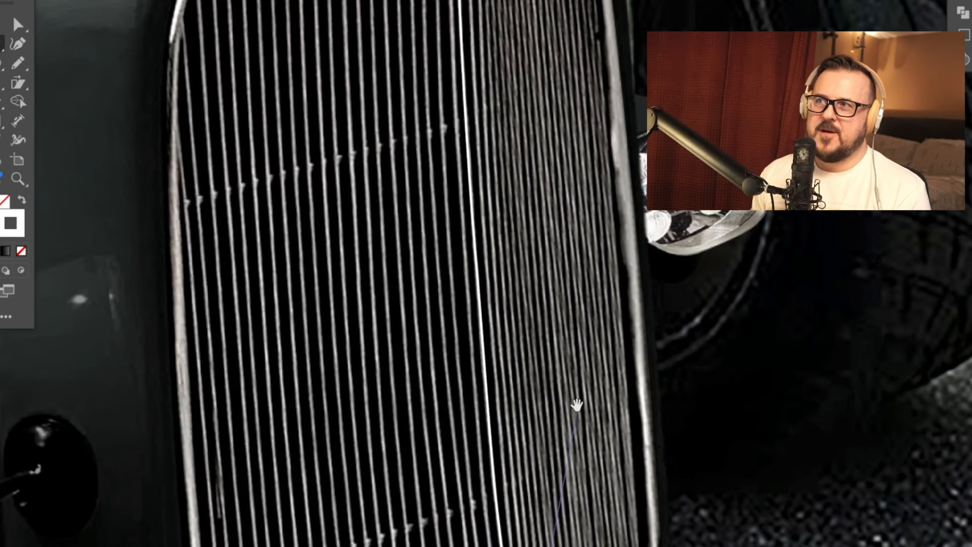
Step: Duplicate the traced bar and position the copies over the neighbouring bars near the grille's centre
drag(578, 404, 530, 271)
click(1, 24)
click(653, 275)
drag(445, 299, 436, 304)
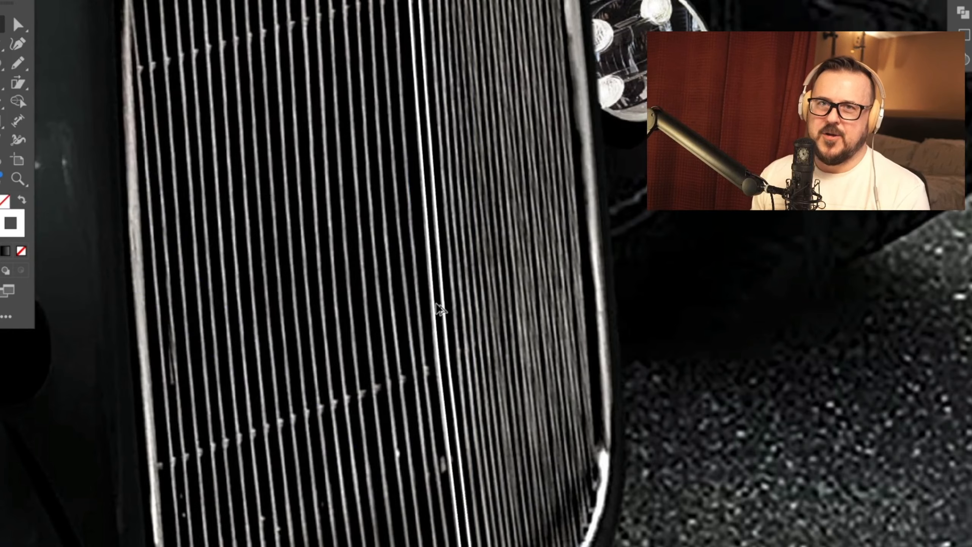
scroll(439, 312, down, 5)
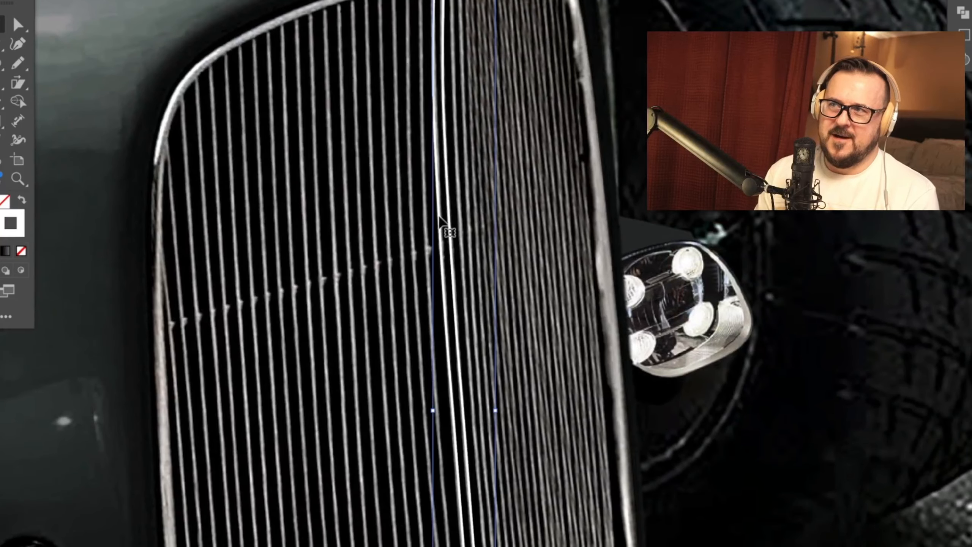
scroll(431, 221, down, 5)
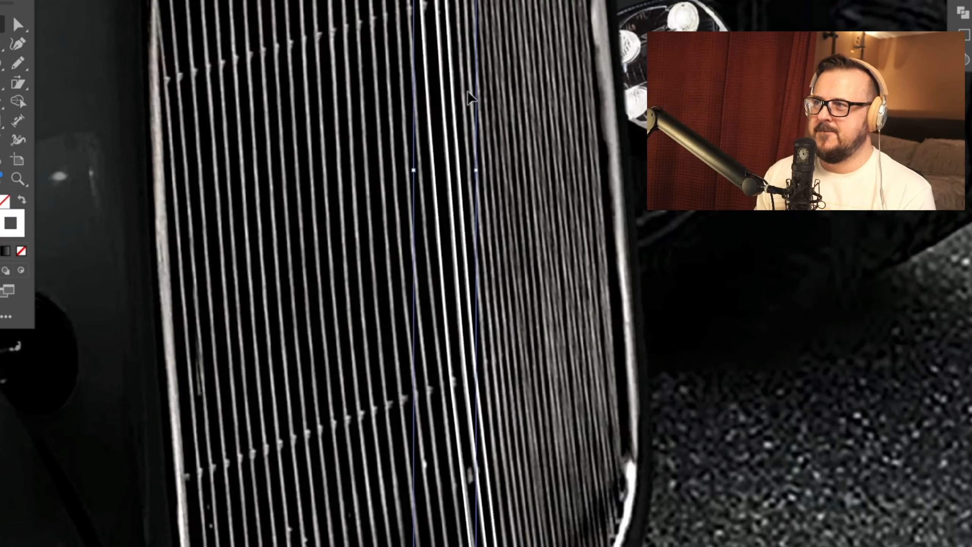
drag(480, 133, 402, 151)
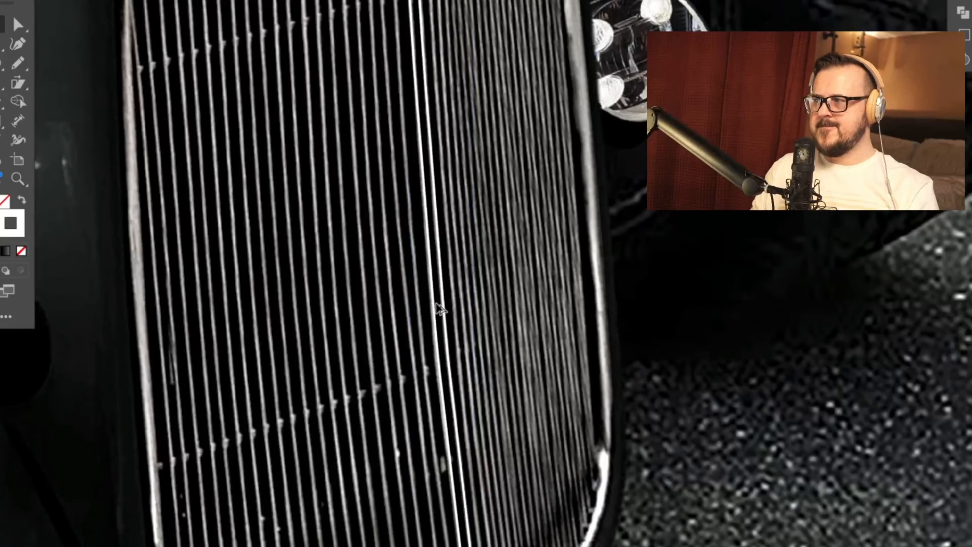
drag(436, 304, 436, 307)
drag(454, 189, 486, 444)
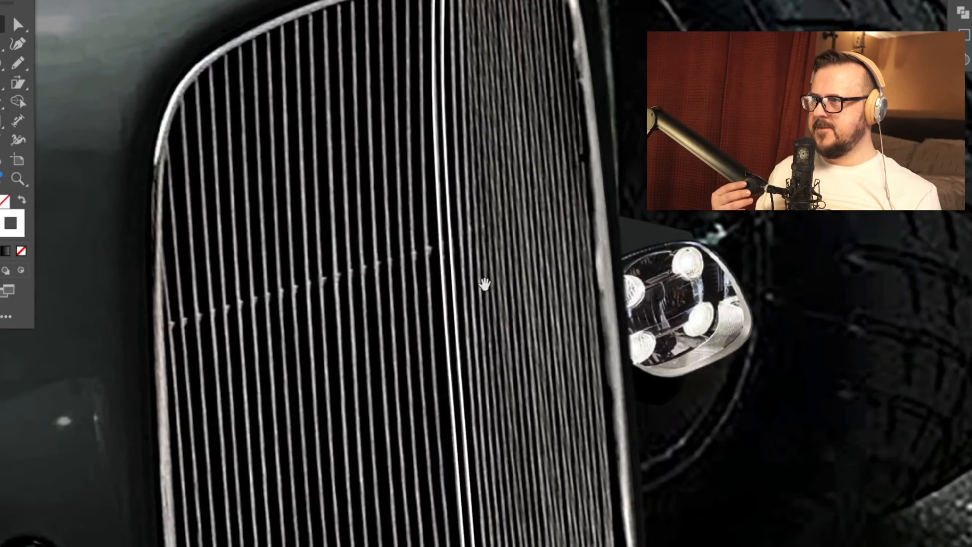
drag(473, 335, 468, 91)
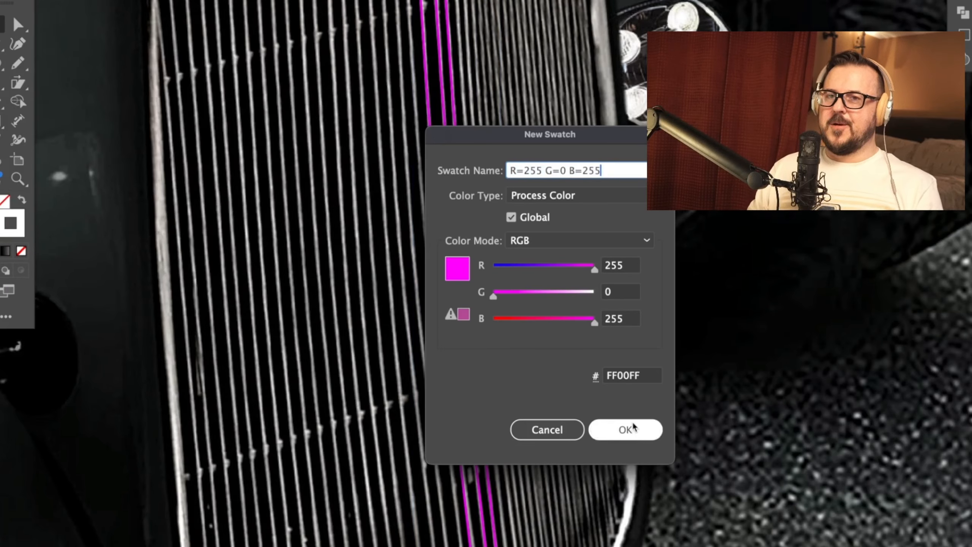
Step: Recolor the three traced bars' strokes magenta and adjust their anchor points and lower ends to follow the bars in the photo
click(633, 427)
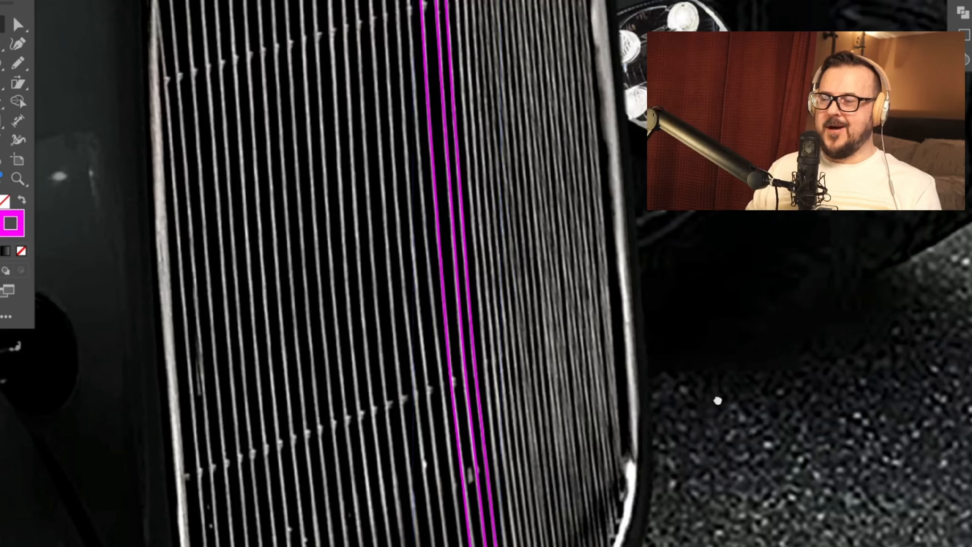
drag(719, 403, 720, 287)
key(super+equal)
drag(710, 401, 710, 228)
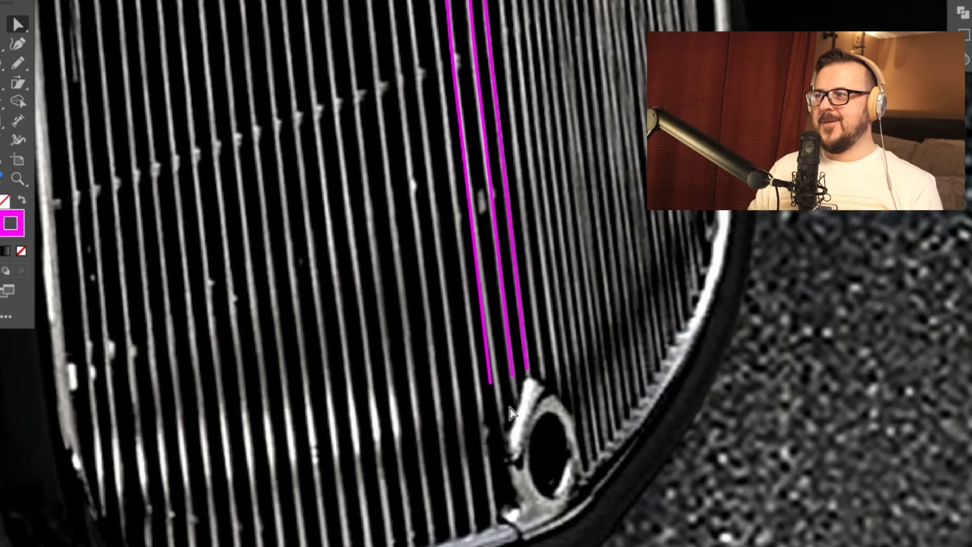
drag(490, 383, 502, 423)
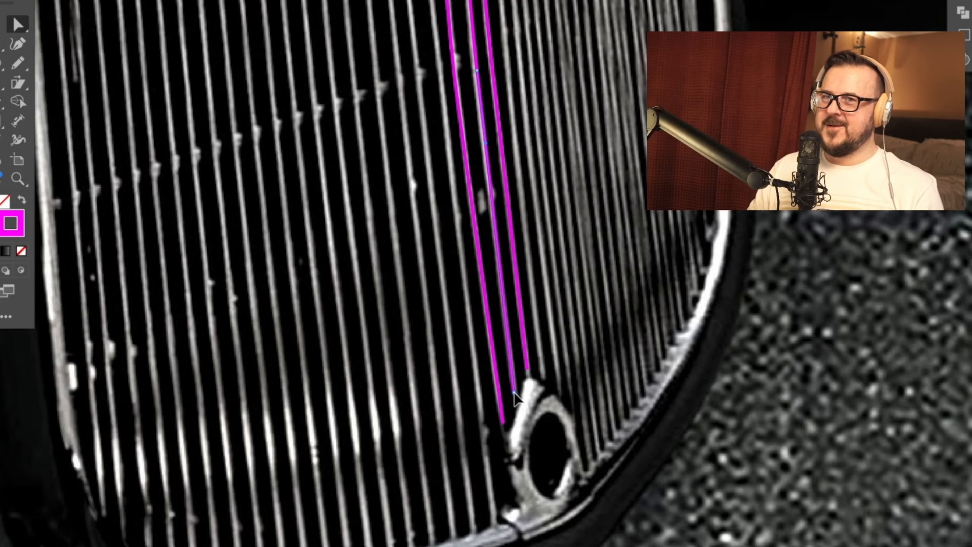
drag(530, 303, 521, 473)
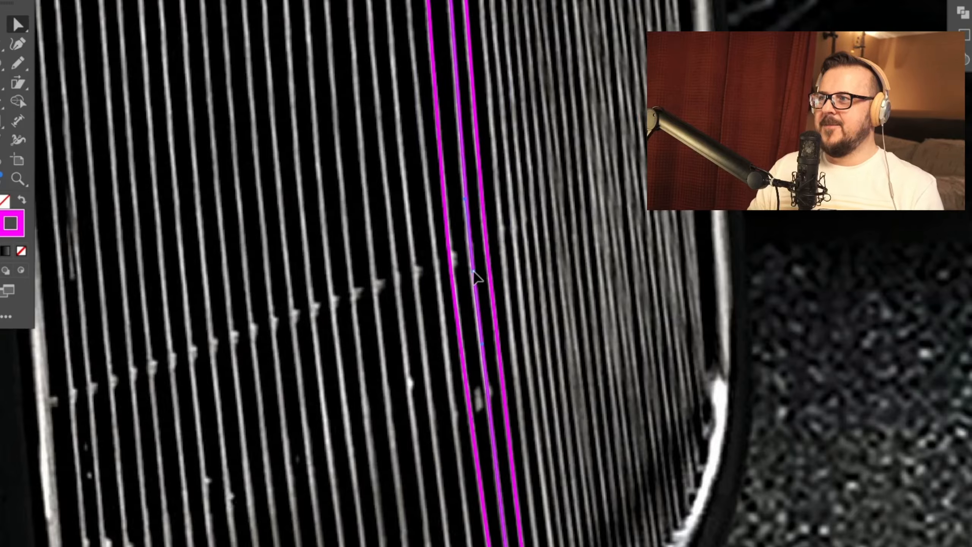
drag(620, 361, 612, 428)
drag(582, 100, 590, 441)
drag(483, 57, 559, 462)
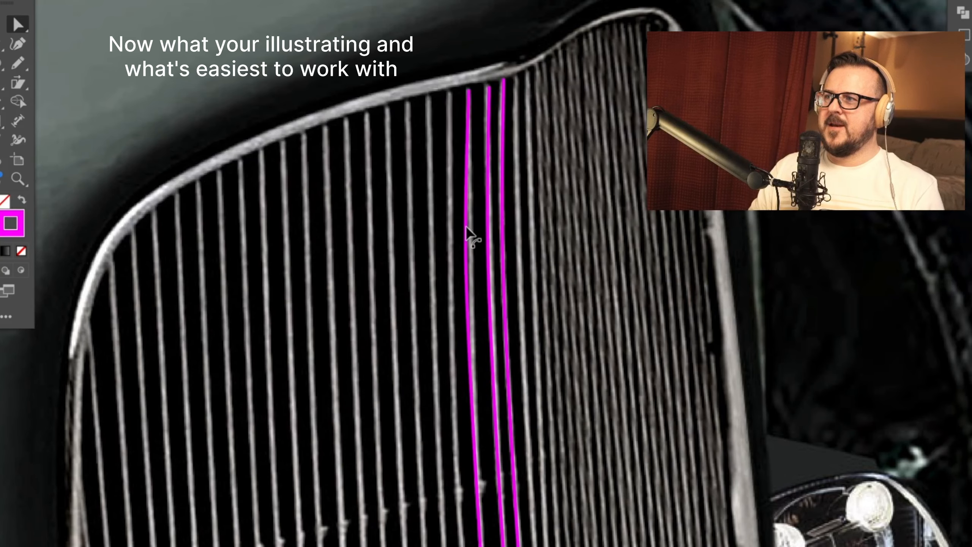
click(470, 273)
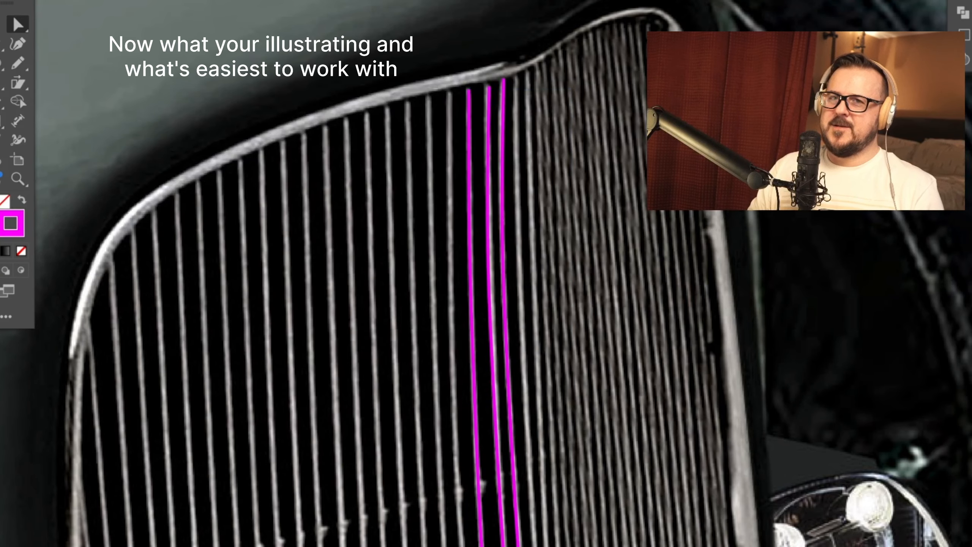
Step: Try a blue stroke on the first traced bar, creating a global RGB swatch with R 85, G 156, B 255
drag(595, 270, 527, 270)
click(556, 292)
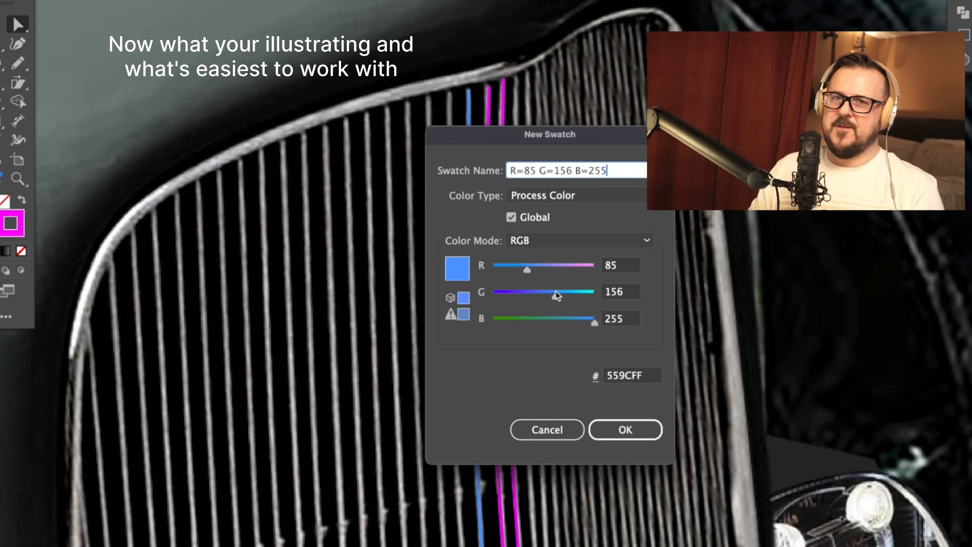
click(625, 430)
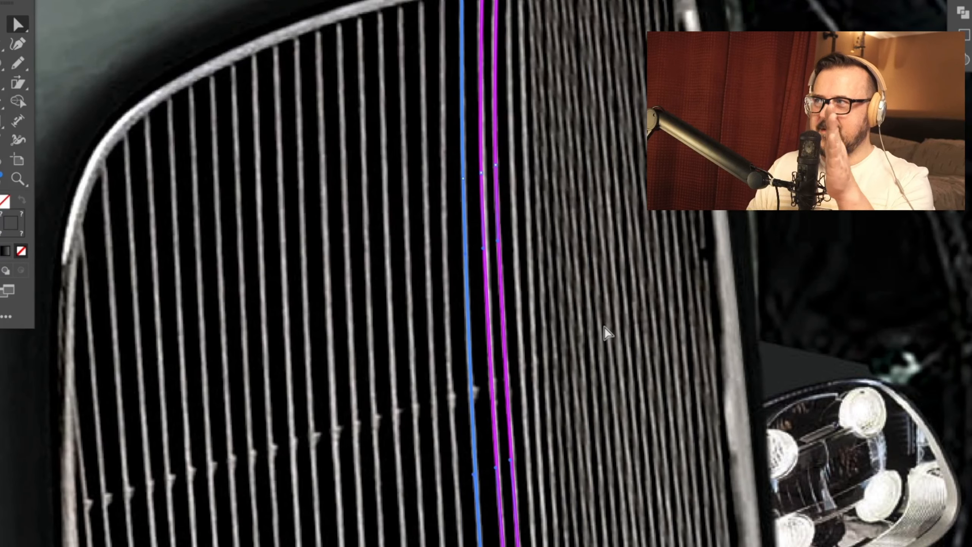
click(300, 271)
Step: Duplicate the magenta bars across the wide front section of the grille, placing one copy over each bar in the photo
drag(465, 405, 553, 239)
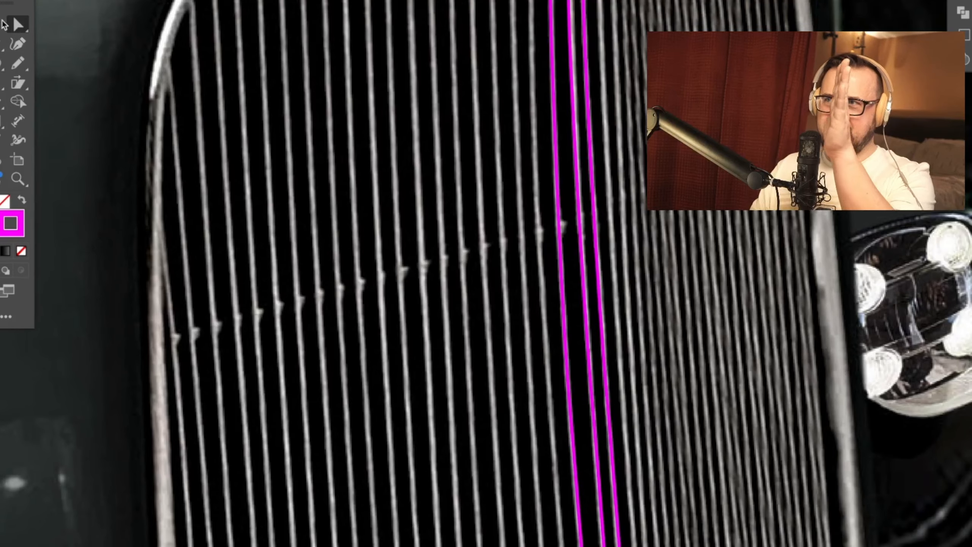
drag(544, 195, 518, 200)
drag(523, 180, 483, 242)
drag(484, 245, 426, 272)
drag(616, 151, 621, 262)
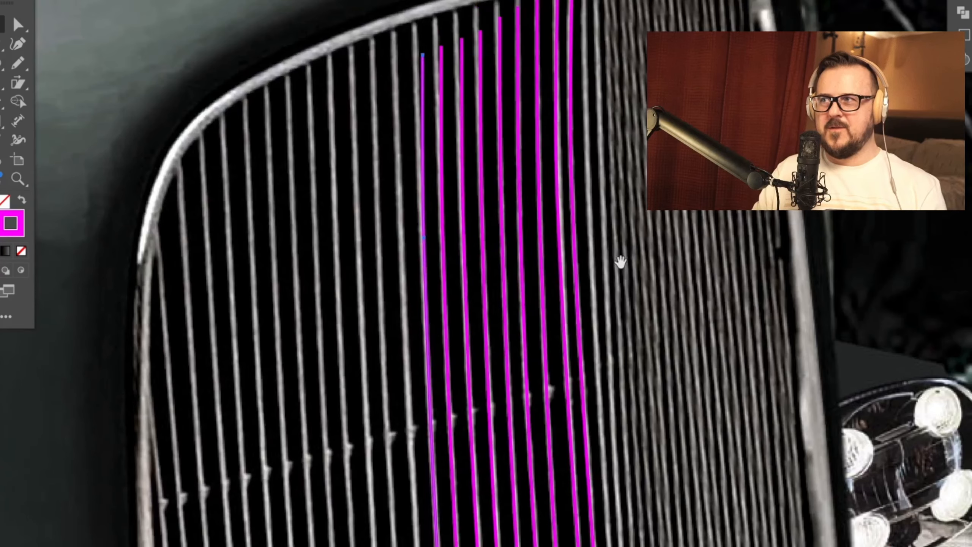
Step: Adjust the anchor points of the duplicated bars to fit the photo's bars toward the grille's rounded upper corner
click(18, 25)
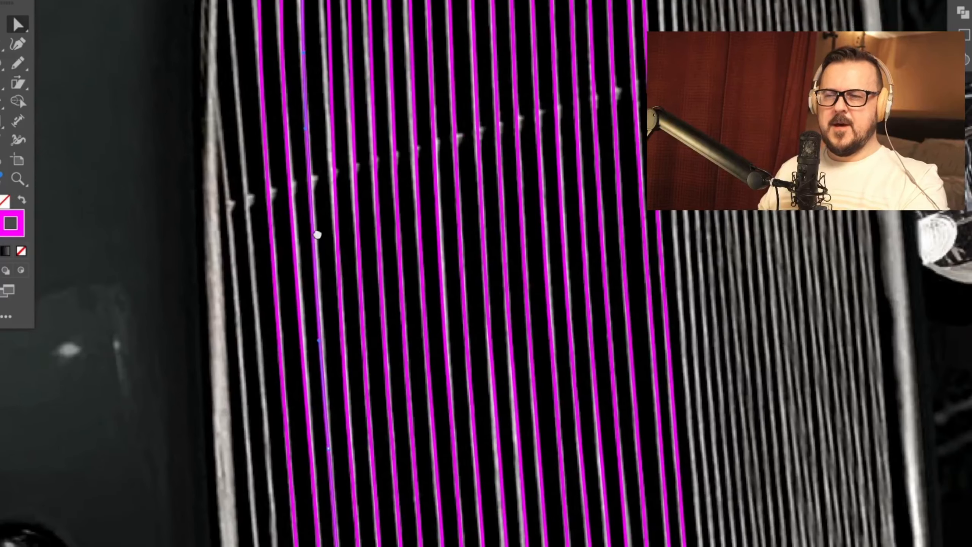
scroll(321, 337, up, 5)
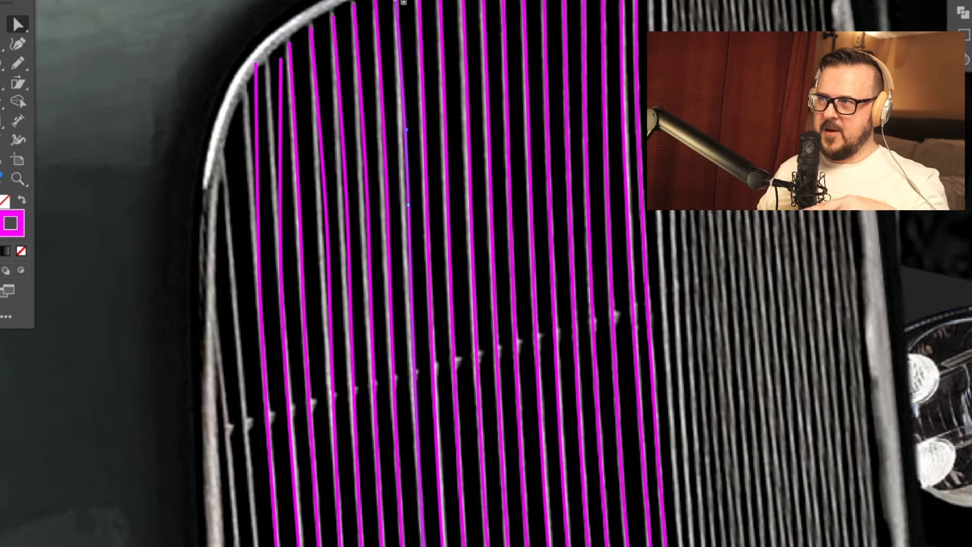
drag(407, 204, 324, 267)
drag(322, 191, 298, 206)
drag(281, 58, 266, 62)
drag(296, 278, 326, 227)
drag(311, 152, 302, 147)
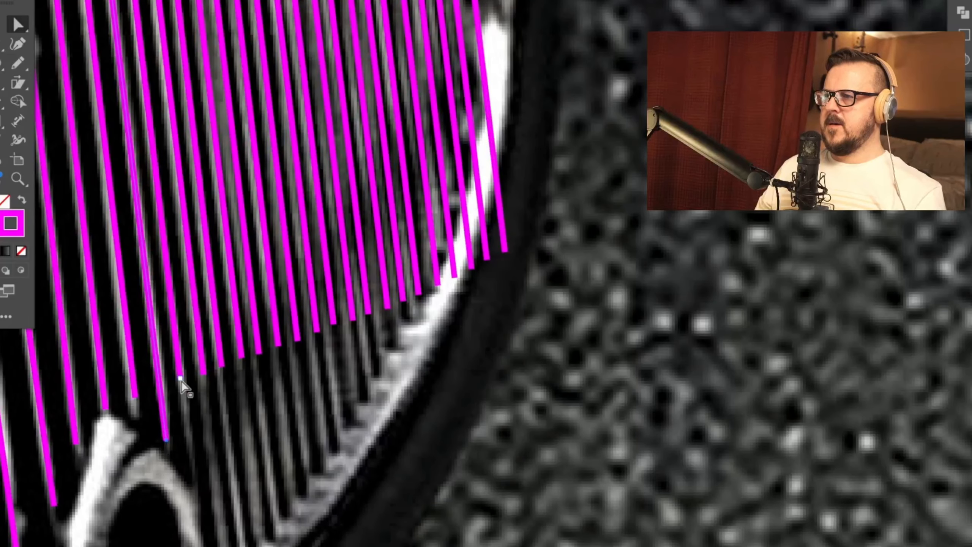
Step: Extend the lower ends of the narrow side-section bars beyond the oval emblem down to the grille's curved lower rim
drag(181, 379, 196, 488)
drag(204, 374, 227, 546)
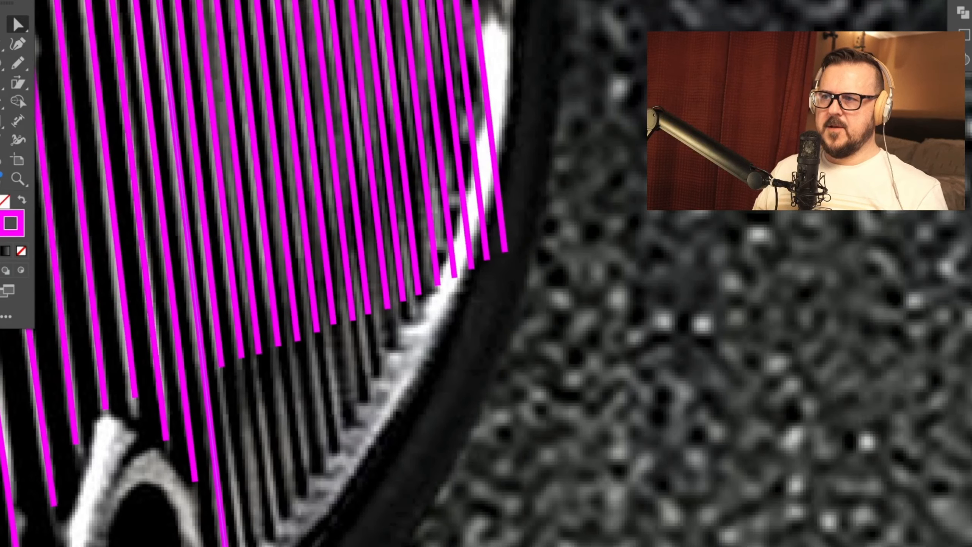
drag(224, 369, 245, 546)
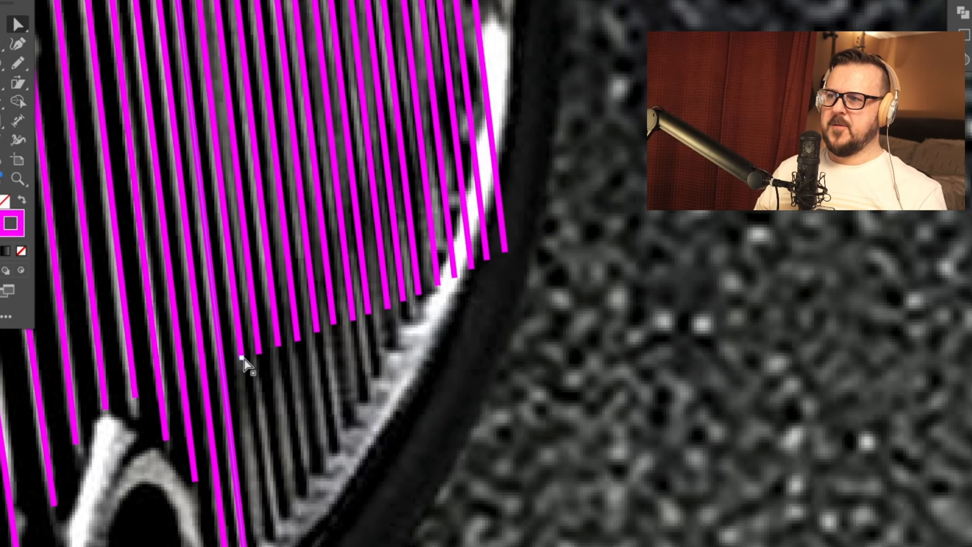
drag(242, 358, 260, 531)
drag(272, 456, 276, 523)
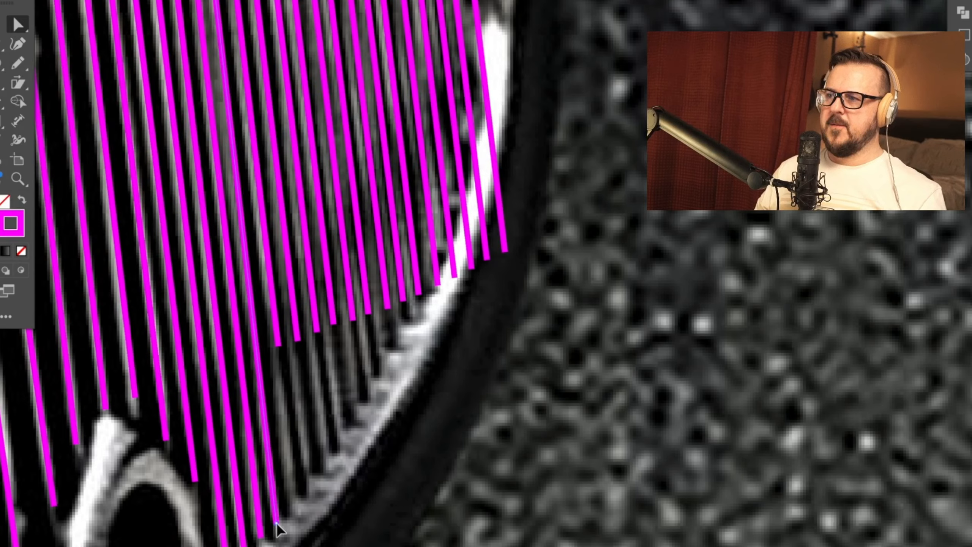
drag(297, 340, 294, 500)
drag(298, 342, 309, 470)
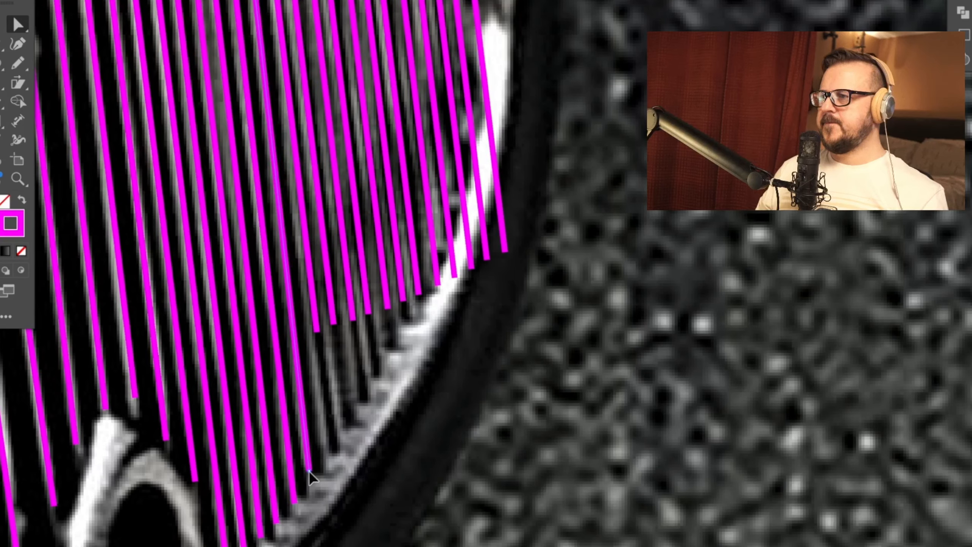
drag(317, 331, 328, 470)
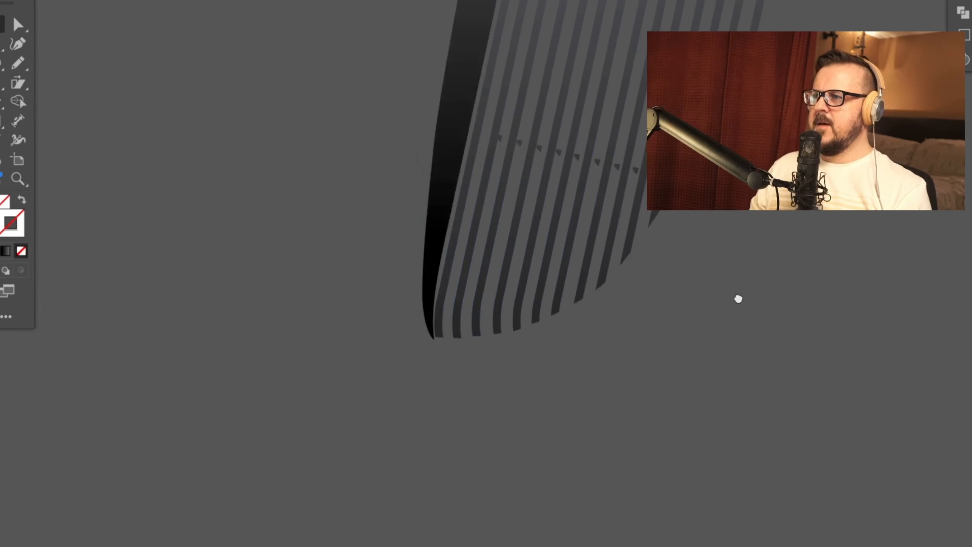
Step: Isolate the row of small clip shapes from the finished bar artwork beside the photo
drag(738, 299, 790, 292)
key(ctrl+a)
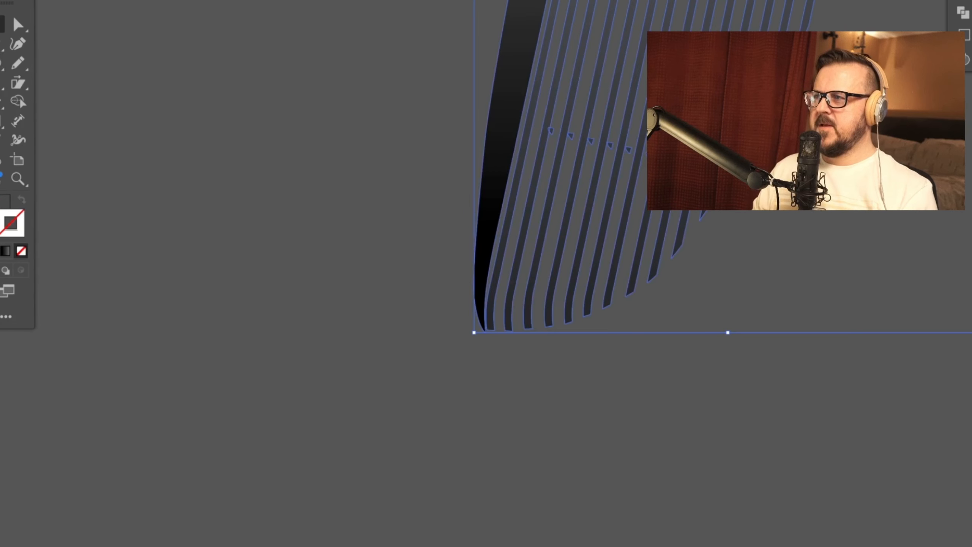
key(ctrl+shift+a)
drag(629, 149, 366, 175)
key(ctrl+z)
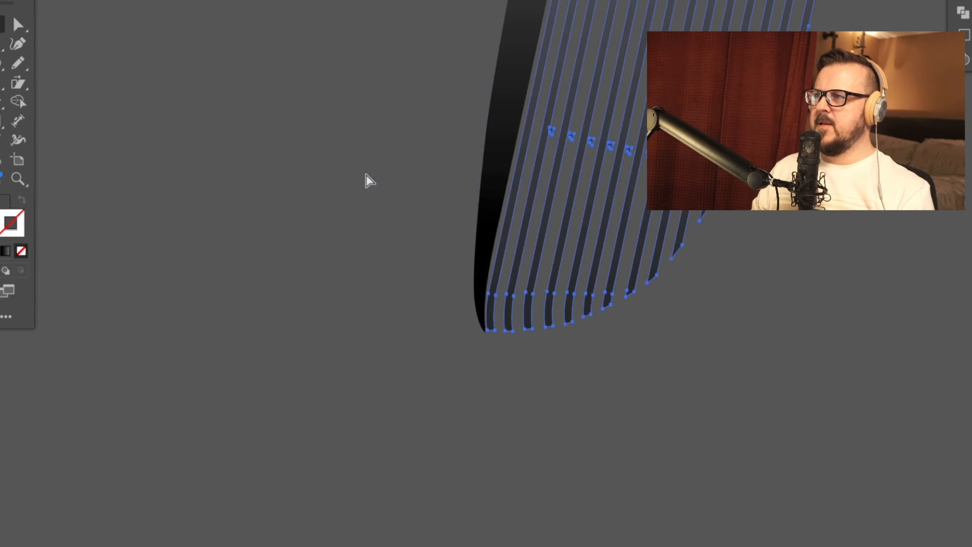
key(ctrl+shift+a)
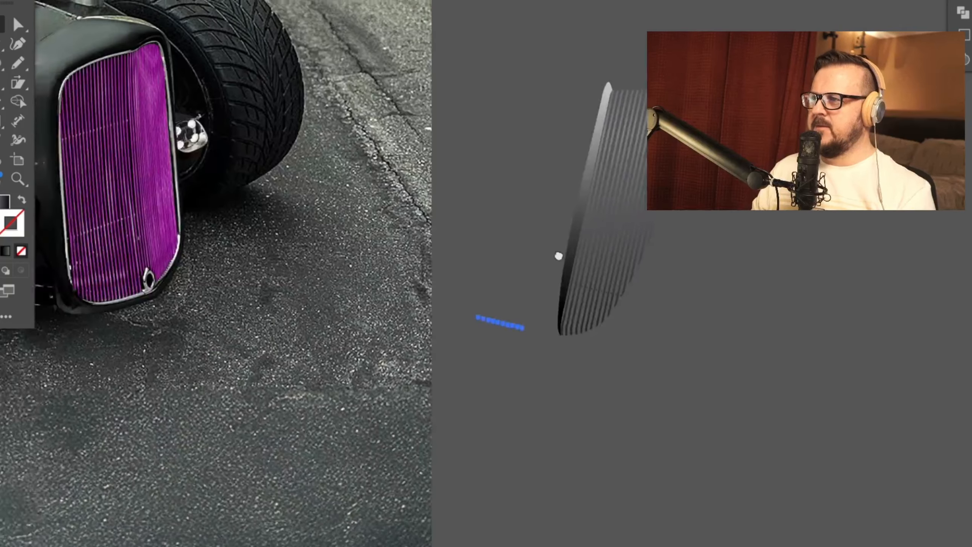
Step: Move the row of clip shapes onto the grille's lower side bars and give it the magenta stroke
drag(559, 256, 702, 259)
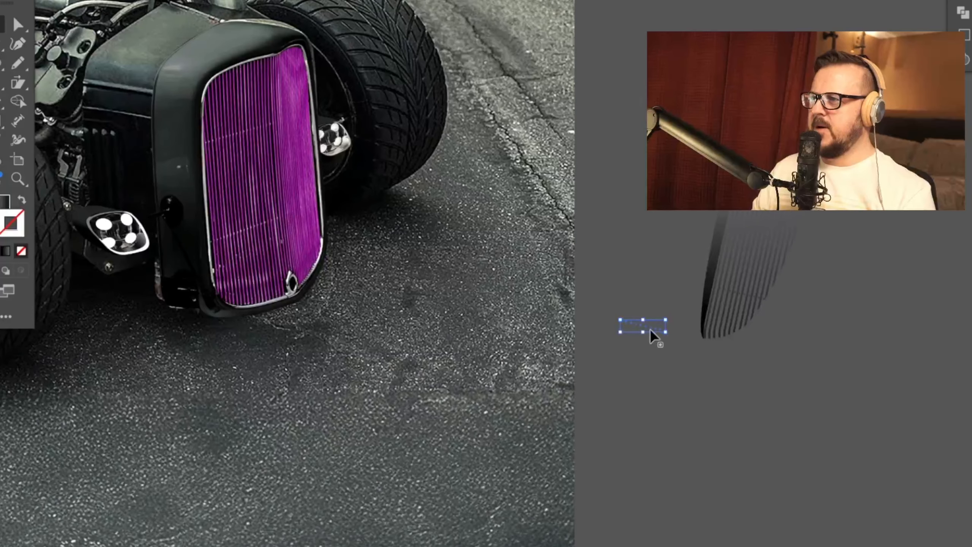
drag(330, 304, 503, 393)
scroll(511, 416, up, 4)
drag(454, 318, 561, 415)
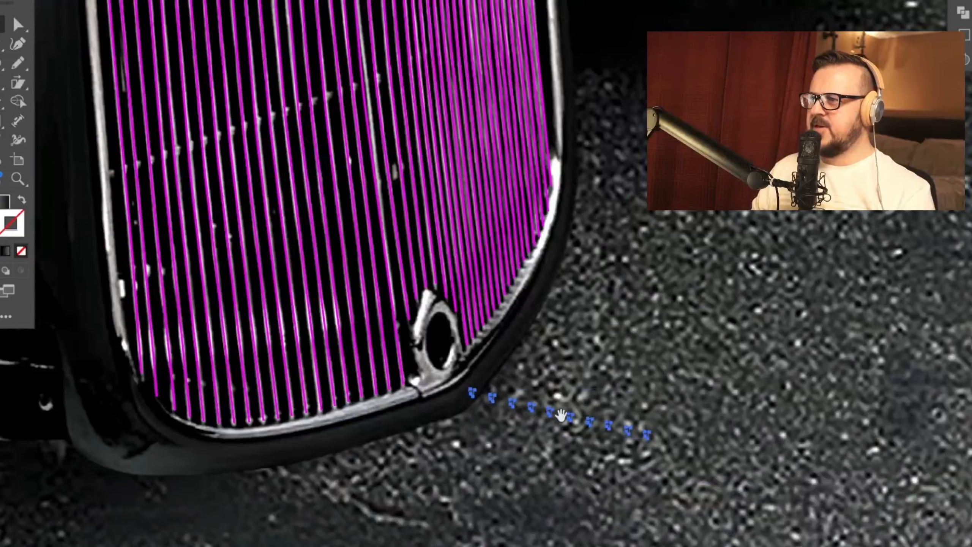
click(187, 148)
key(comma)
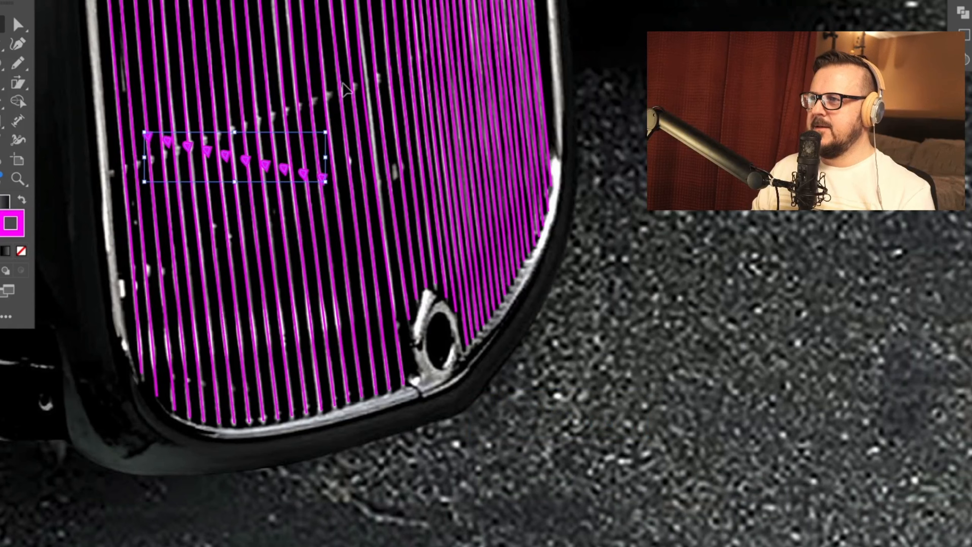
Step: Rotate the clip row to match the upward slant of the photo's clips and align it over the bars
drag(333, 126, 315, 76)
drag(245, 156, 236, 144)
drag(318, 116, 8, 227)
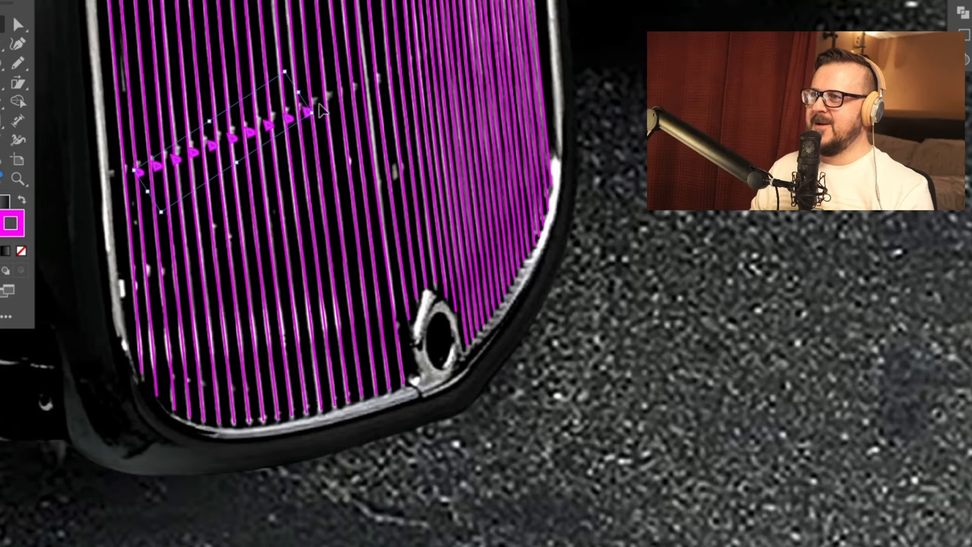
drag(319, 106, 258, 163)
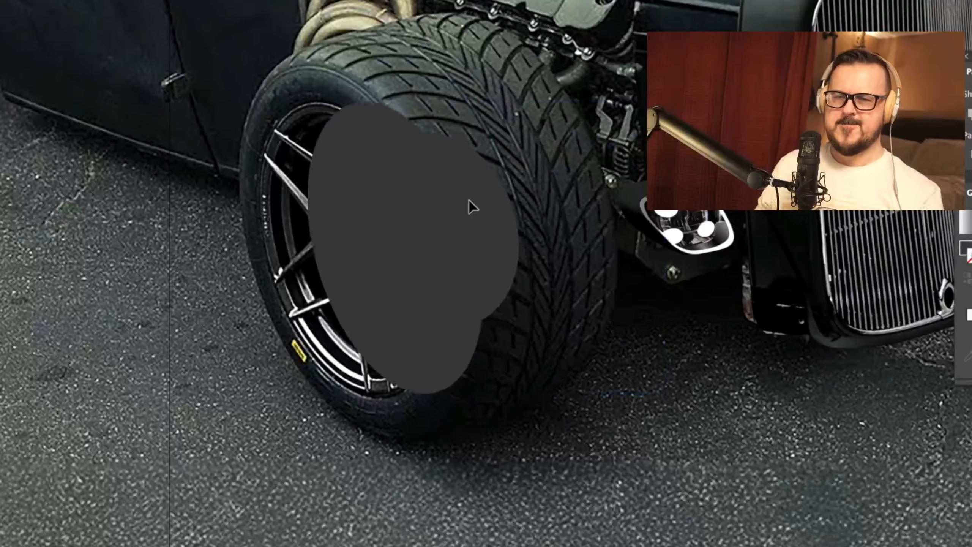
Step: Position the two overlapping dark ellipses over the front wheel's rim and duplicate the rim ellipse onto the pavement beside it
drag(425, 199, 421, 200)
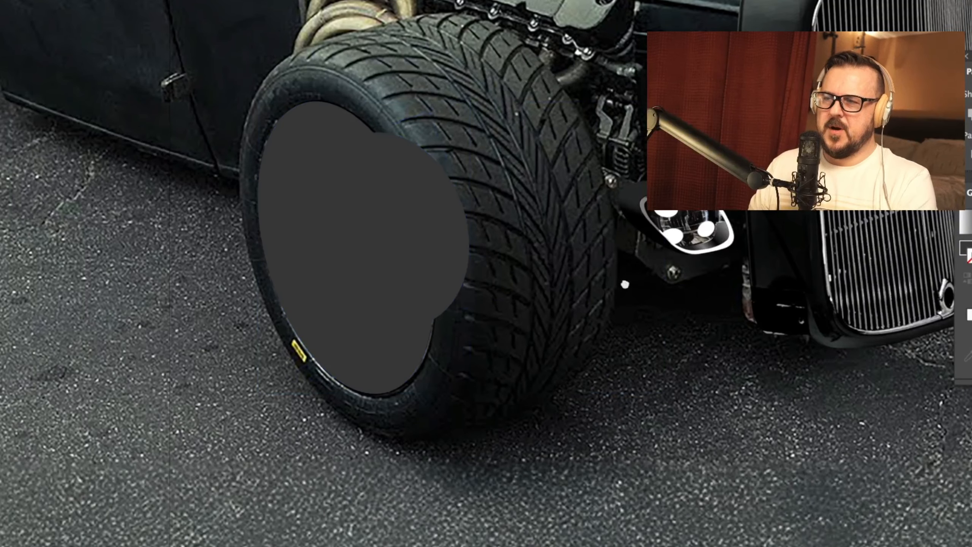
scroll(295, 201, left, 3)
drag(294, 200, 142, 201)
Step: Try to subtract the rim ellipse from the overlapping ellipse with Pathfinder, and undo it
click(442, 126)
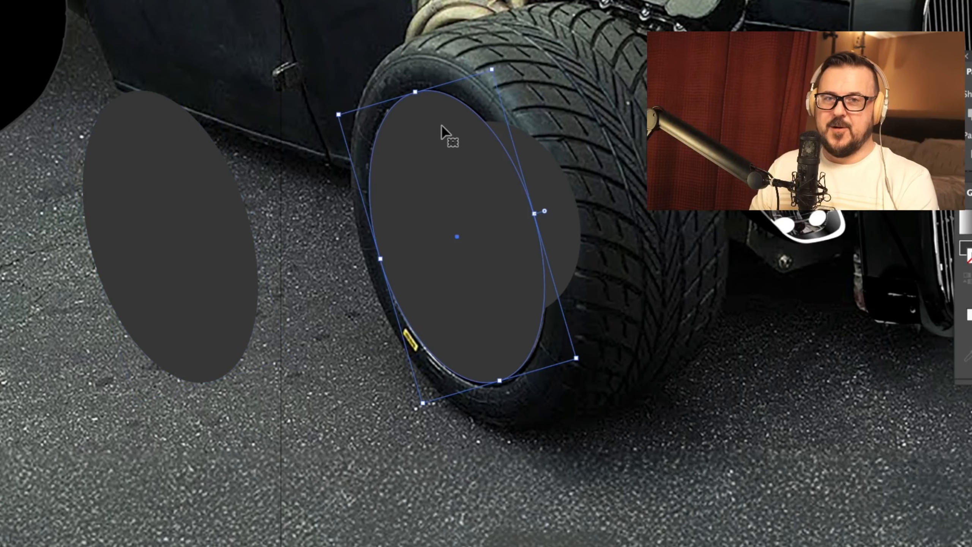
shift+click(559, 215)
click(971, 113)
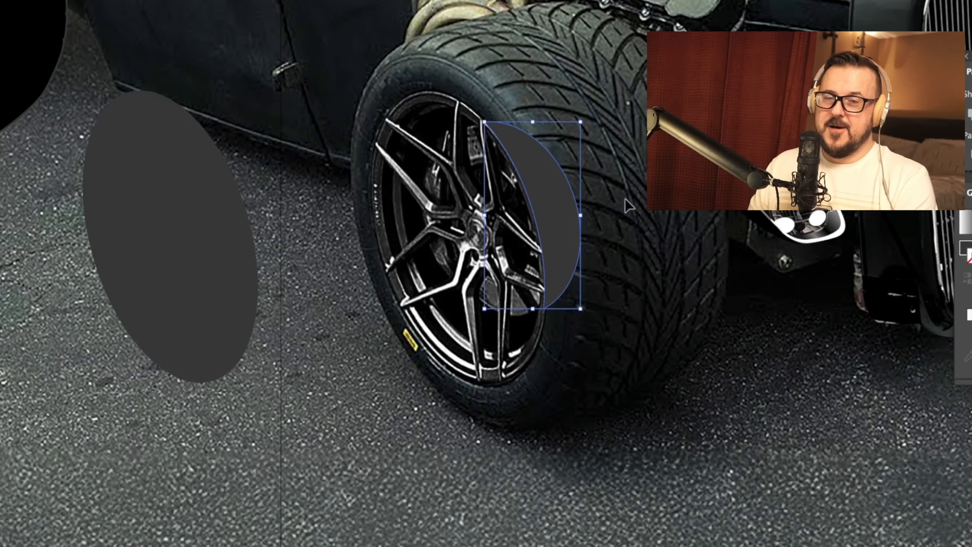
key(super+z)
Step: Cut the two overlapping ellipses on the wheel down to their shared overlap area
key(a)
drag(413, 116, 444, 301)
key(Delete)
click(534, 237)
key(Delete)
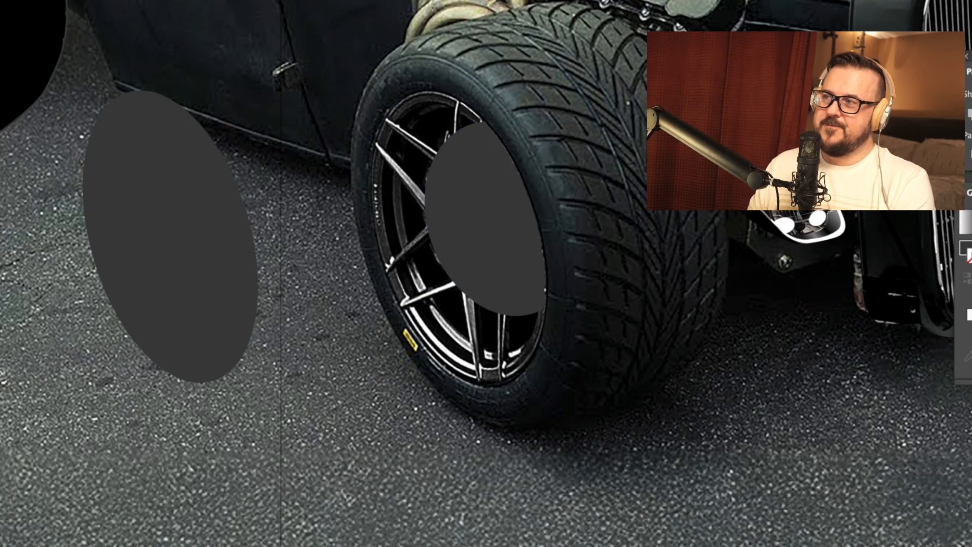
Step: Place a copy of the spare ellipse over the wheel's rim and swap its fill to a stroke outline
scroll(623, 345, up, 2)
drag(636, 379, 645, 403)
drag(523, 213, 553, 395)
key(super+z)
click(632, 386)
drag(664, 379, 649, 354)
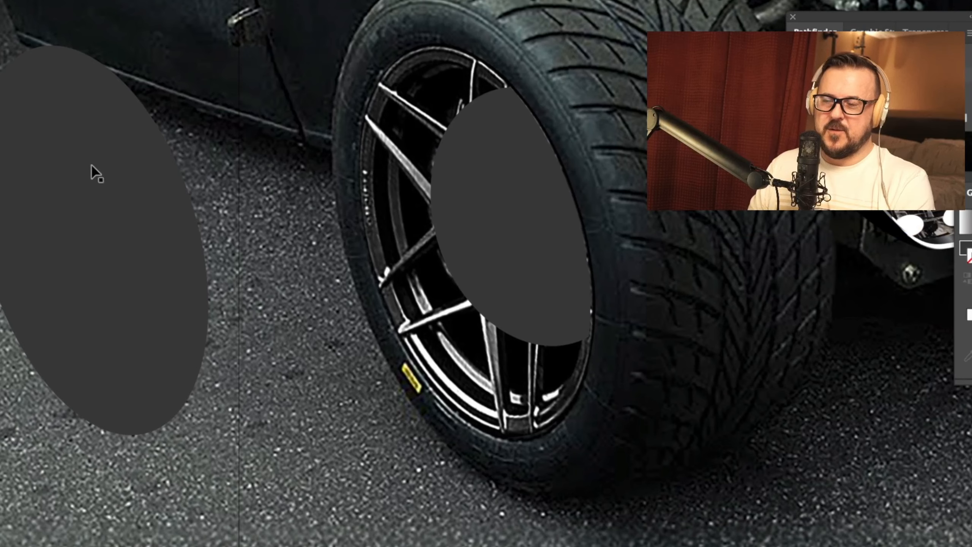
drag(102, 172, 486, 173)
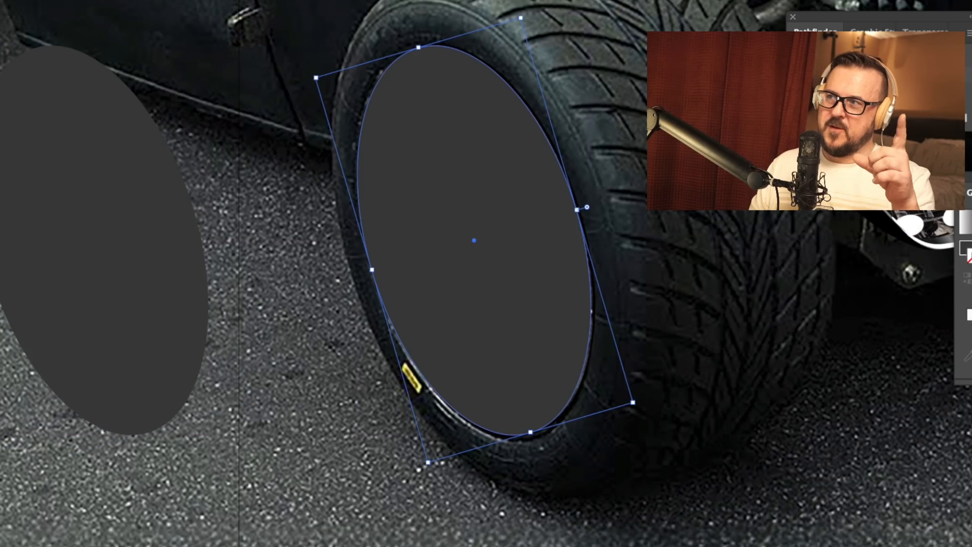
key(shift+x)
click(3, 262)
click(468, 425)
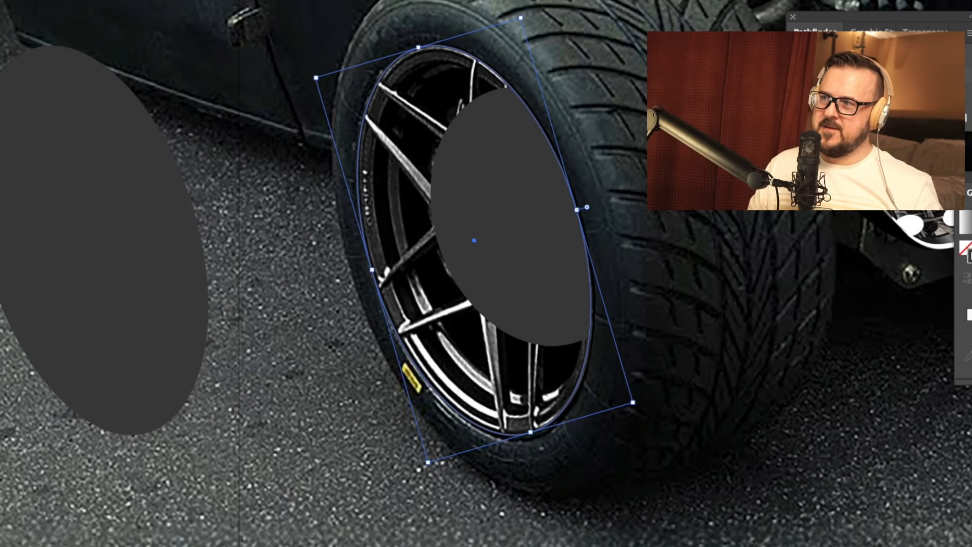
click(656, 390)
click(555, 421)
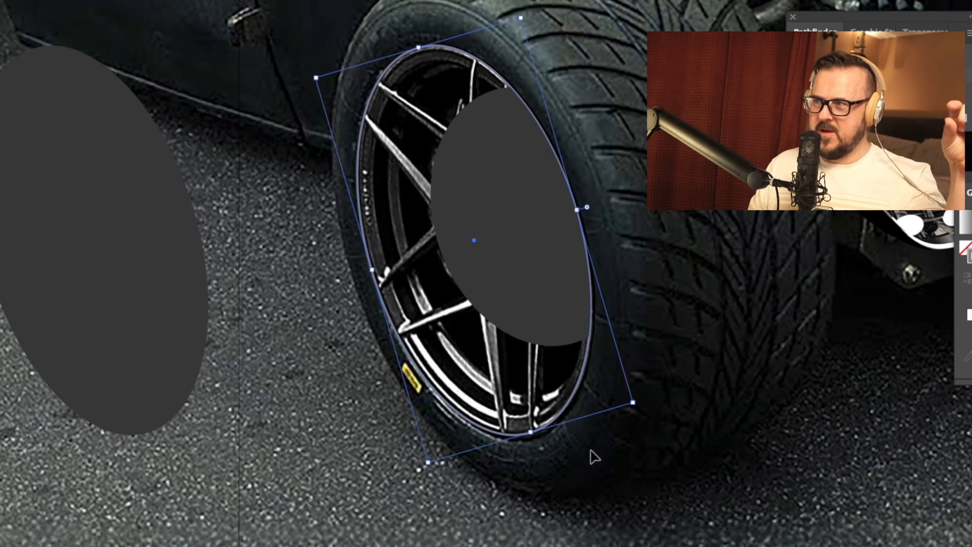
click(680, 429)
click(566, 410)
click(497, 381)
drag(686, 343, 682, 366)
key(super+equal)
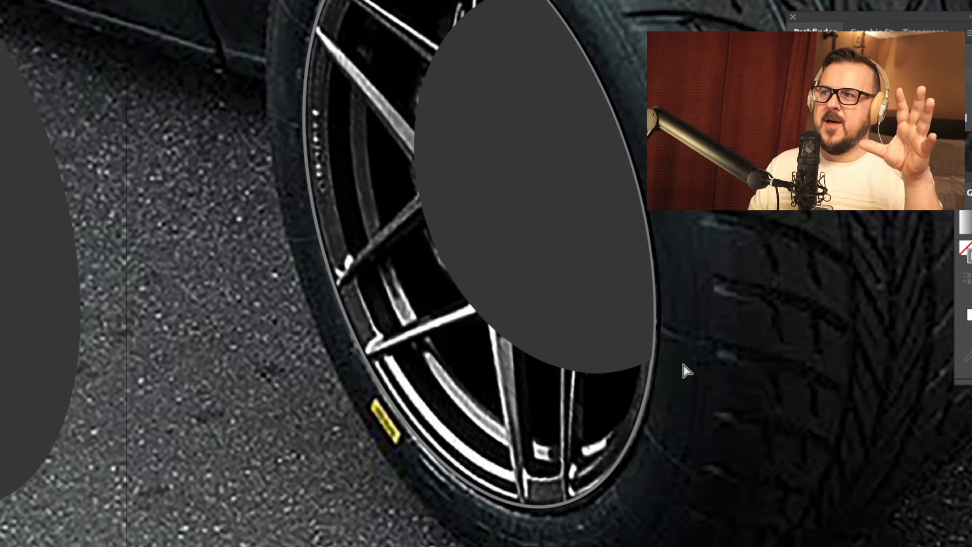
Step: Move the dark overlap shape off the wheel onto the tire tread
drag(530, 193, 524, 363)
drag(566, 329, 907, 333)
drag(595, 329, 631, 320)
key(super+z)
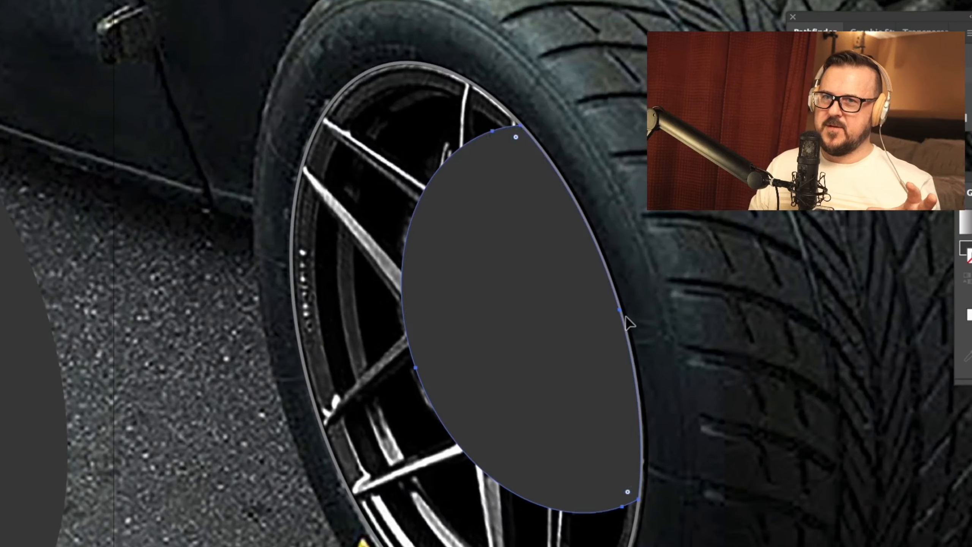
drag(505, 280, 791, 280)
key(super+z)
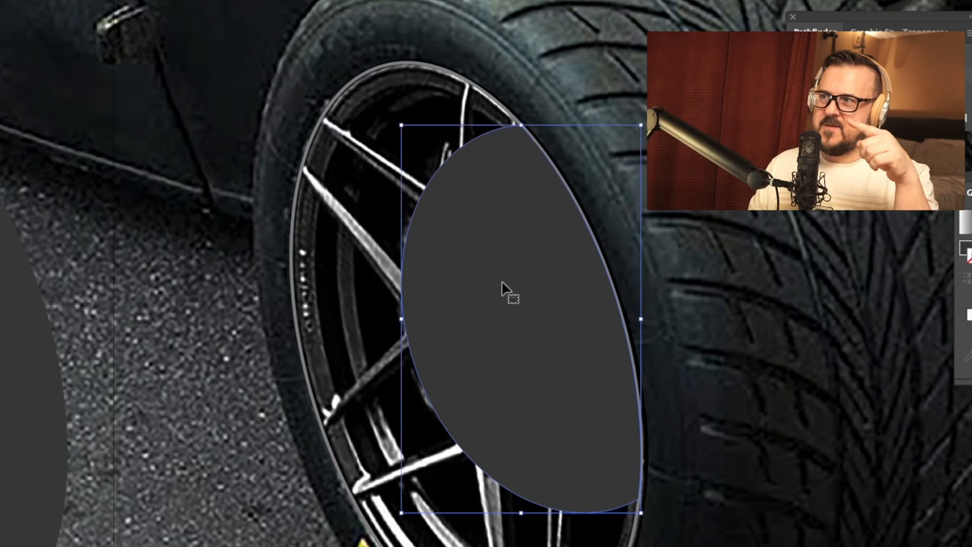
drag(506, 288, 812, 280)
Step: Draw a filled ellipse over the wheel's hub area and rotate it to match the wheel's tilt
key(l)
mouse_move(487, 260)
mouse_down()
mouse_move(577, 379)
mouse_move(614, 458)
mouse_up()
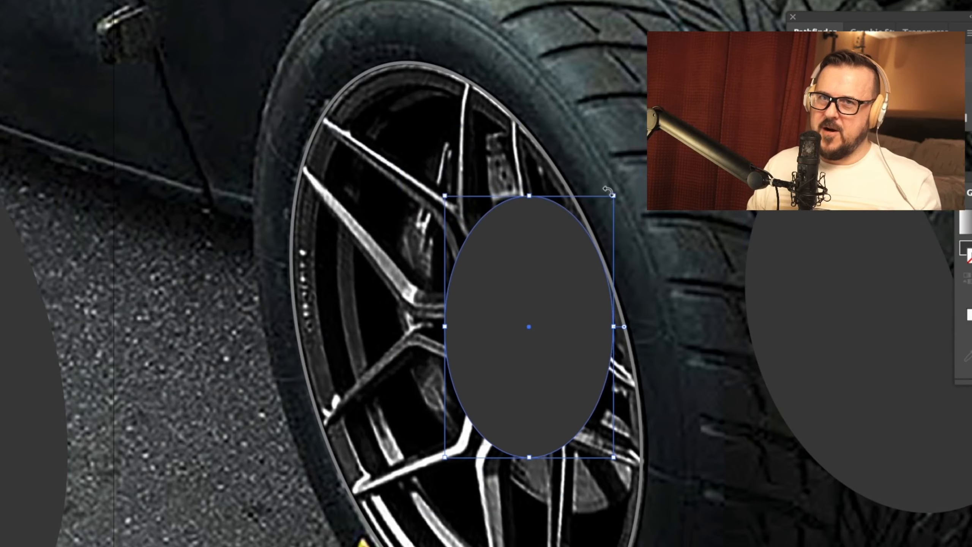
drag(608, 192, 559, 146)
key(super+shift+a)
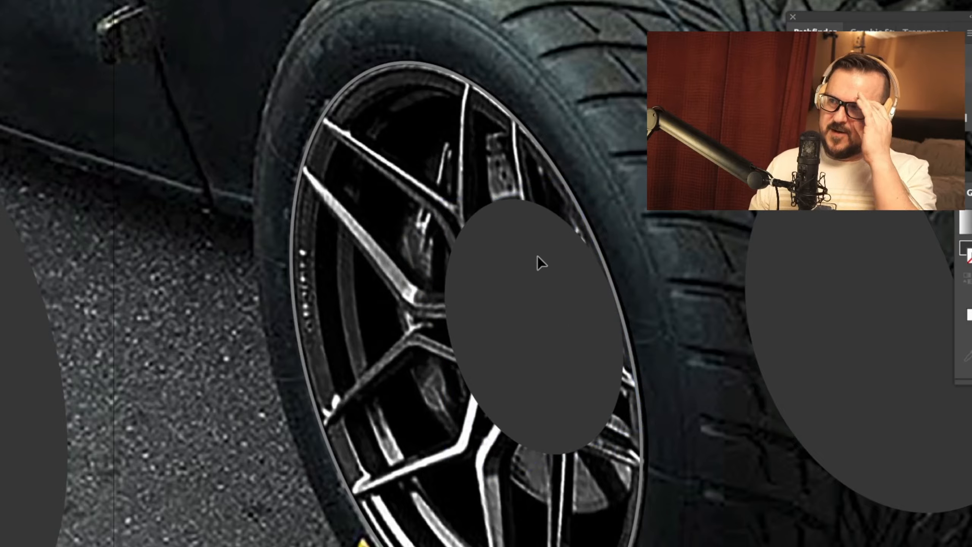
Step: Try moving the tilted ellipse off the wheel onto the overlap shape, and undo the move
click(537, 255)
scroll(692, 254, right, 5)
drag(434, 289, 791, 297)
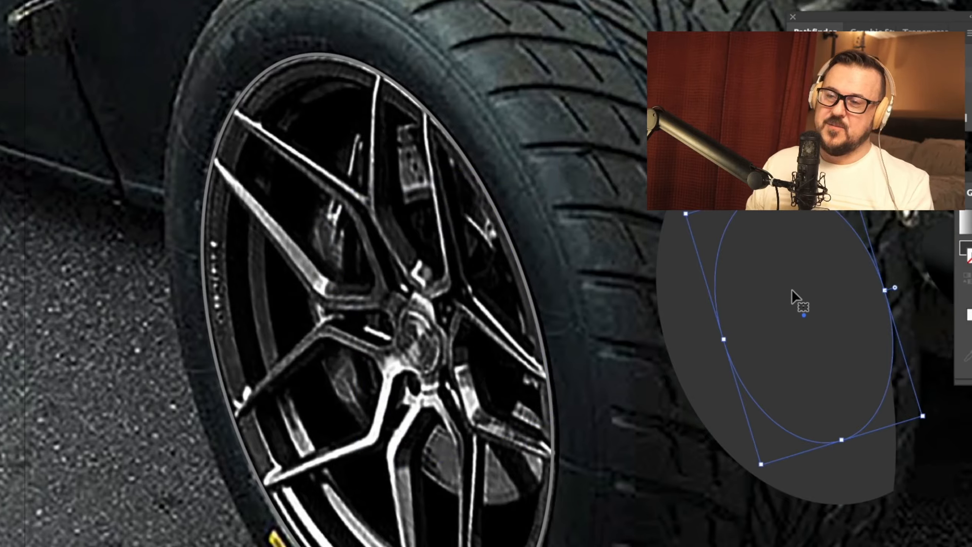
key(super+z)
click(606, 255)
scroll(605, 254, left, 3)
key(super+equal)
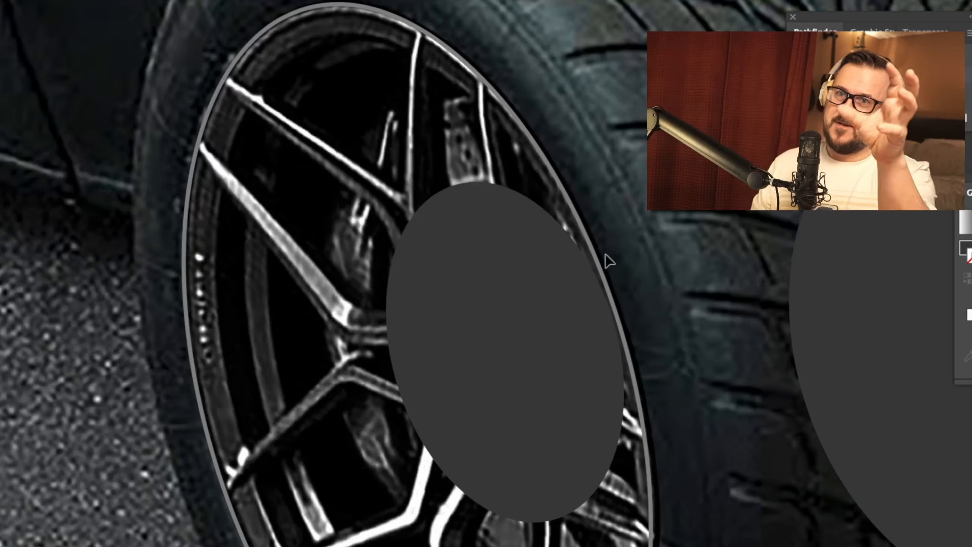
scroll(608, 256, left, 2)
scroll(491, 209, up, 1)
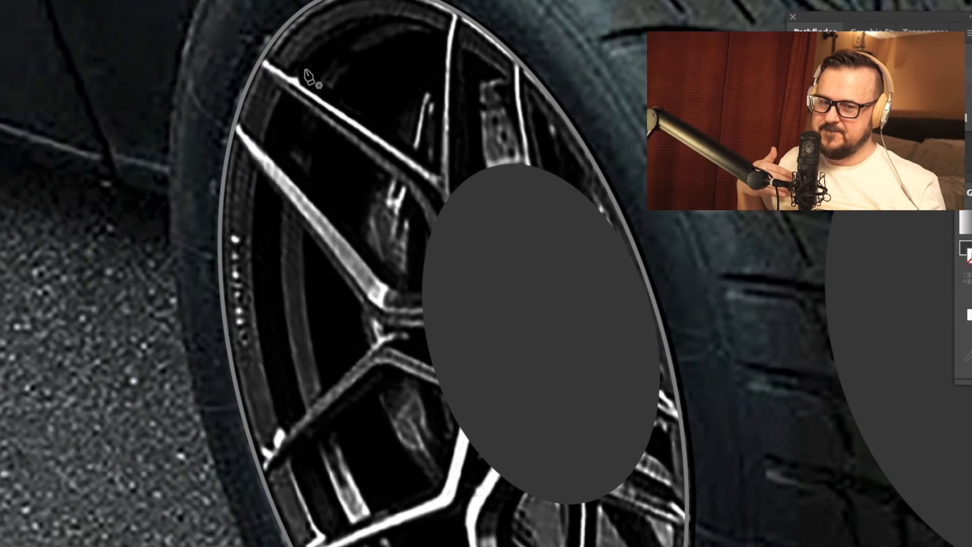
scroll(309, 77, up, 3)
key(super+equal)
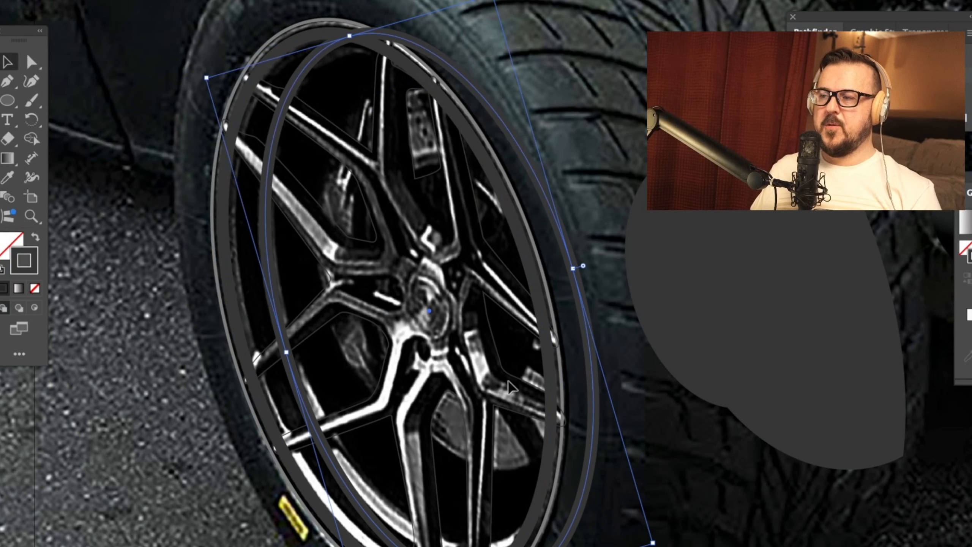
Step: Shorten the offset ellipse outline so its lower end meets the rim, and convert its stroke into a filled shape
drag(509, 546, 506, 546)
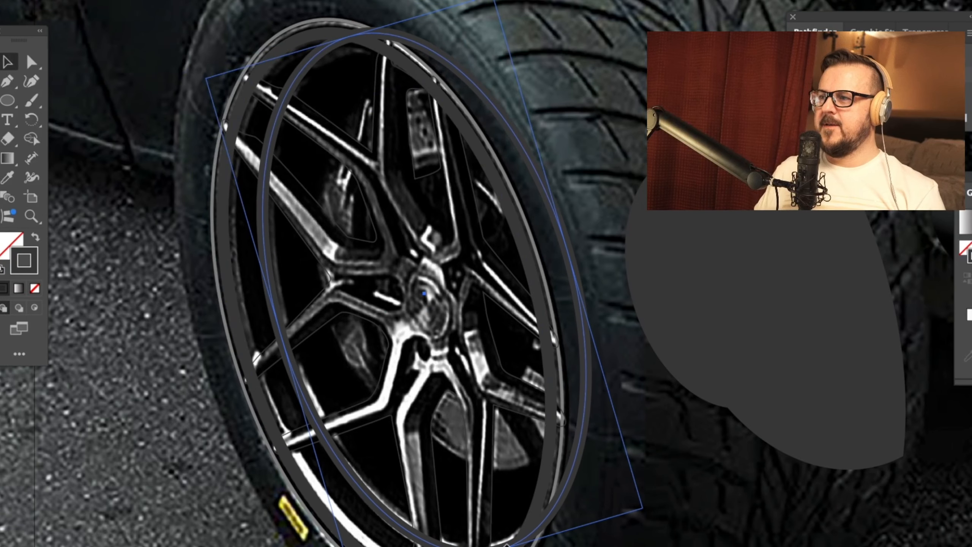
drag(407, 40, 407, 39)
drag(458, 76, 509, 74)
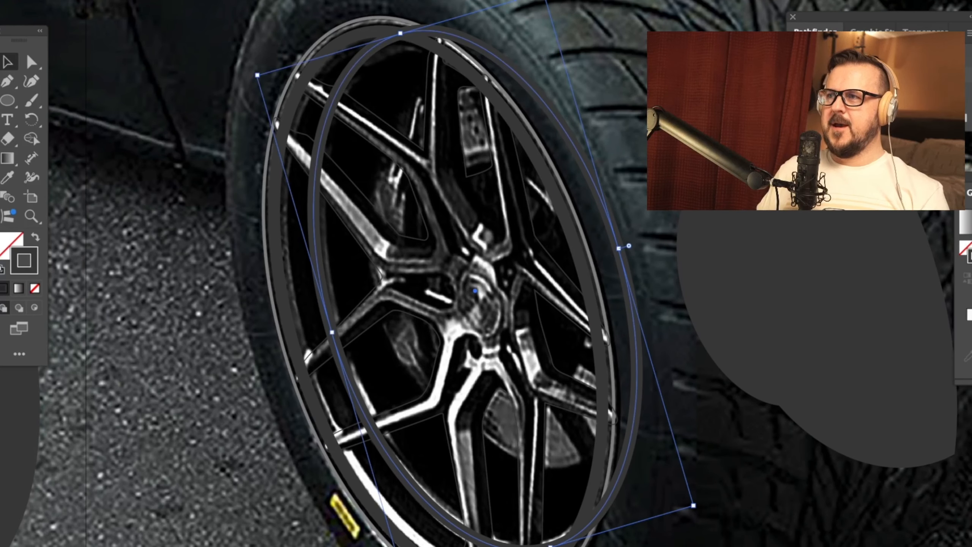
click(1, 0)
mouse_move(8, 198)
click(53, 233)
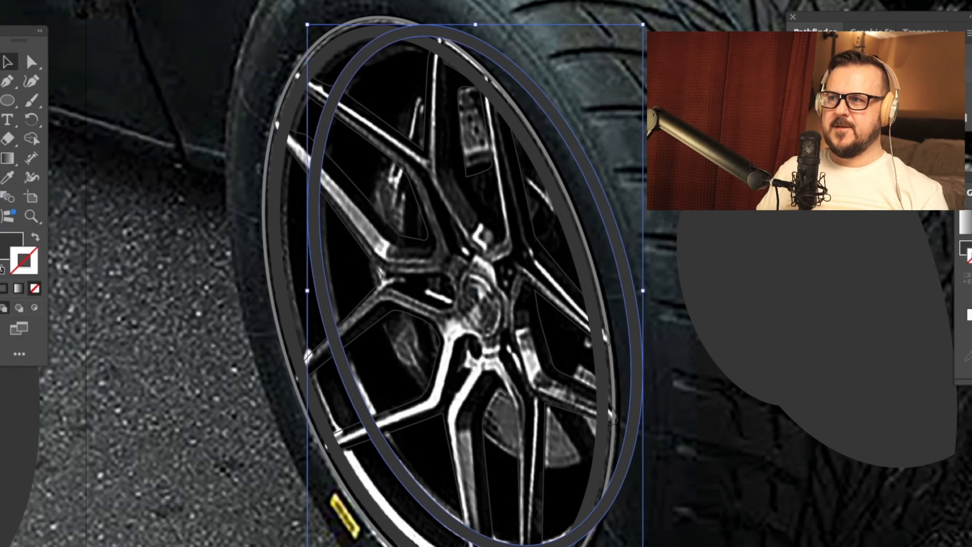
Step: Select the filled ring together with the rim ellipse and move both off the wheel onto the pavement
drag(268, 229, 451, 225)
click(736, 184)
shift+click(780, 183)
drag(780, 184, 391, 118)
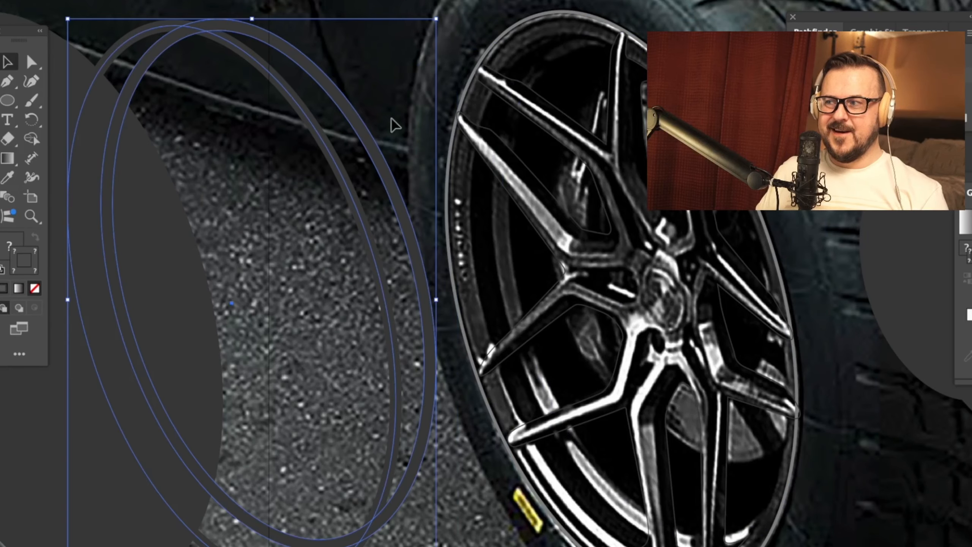
Step: Remove the stroke from the rim ellipse that overlaps the filled ring
click(1, 0)
click(1, 0)
click(94, 55)
click(133, 39)
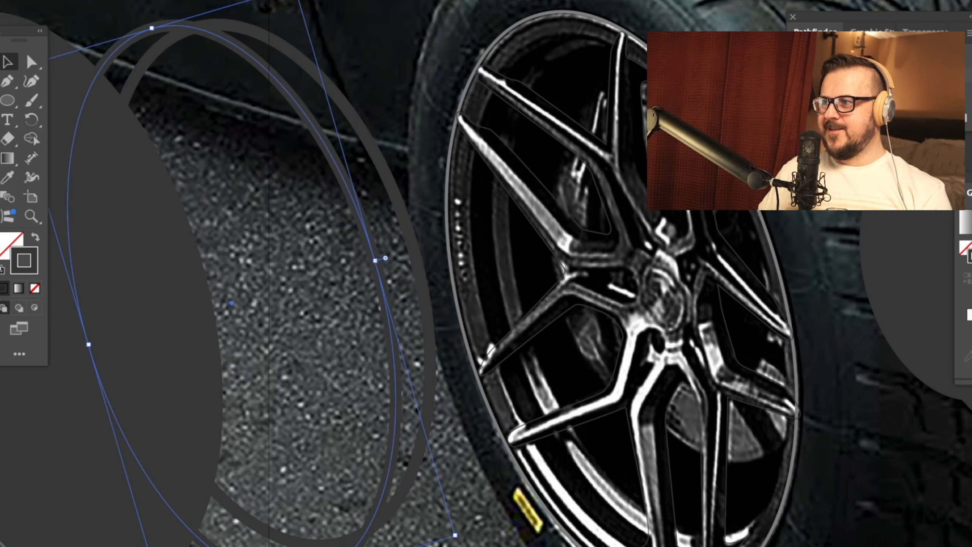
click(1, 0)
key(Escape)
click(35, 288)
click(361, 36)
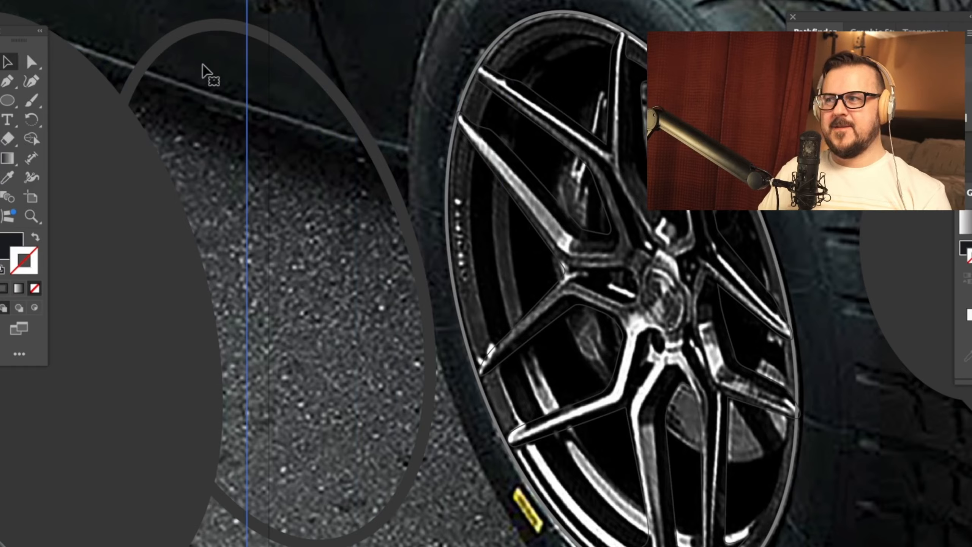
Step: Divide the filled ring along the overlapping rim ellipse and ungroup the resulting pieces
drag(266, 115, 252, 403)
drag(309, 250, 383, 115)
drag(383, 115, 251, 294)
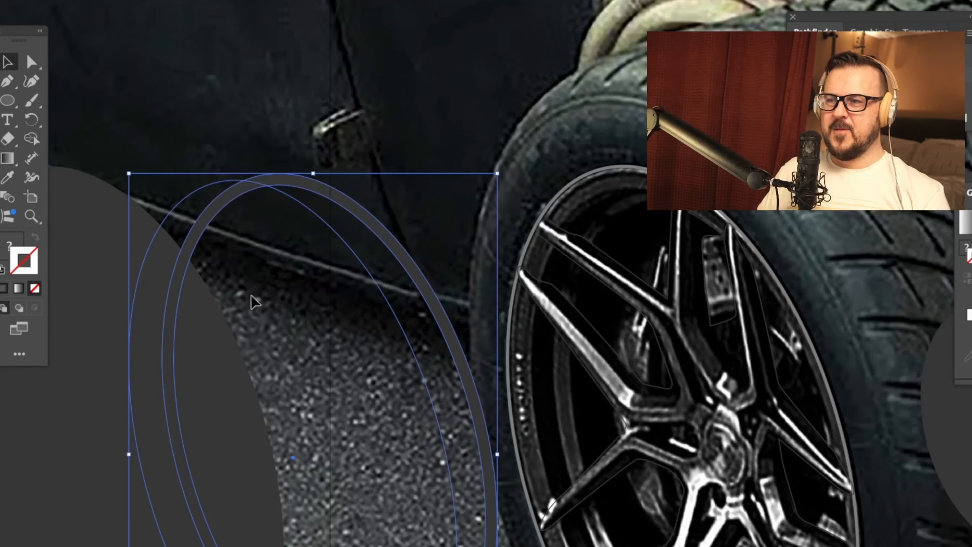
drag(297, 163, 311, 122)
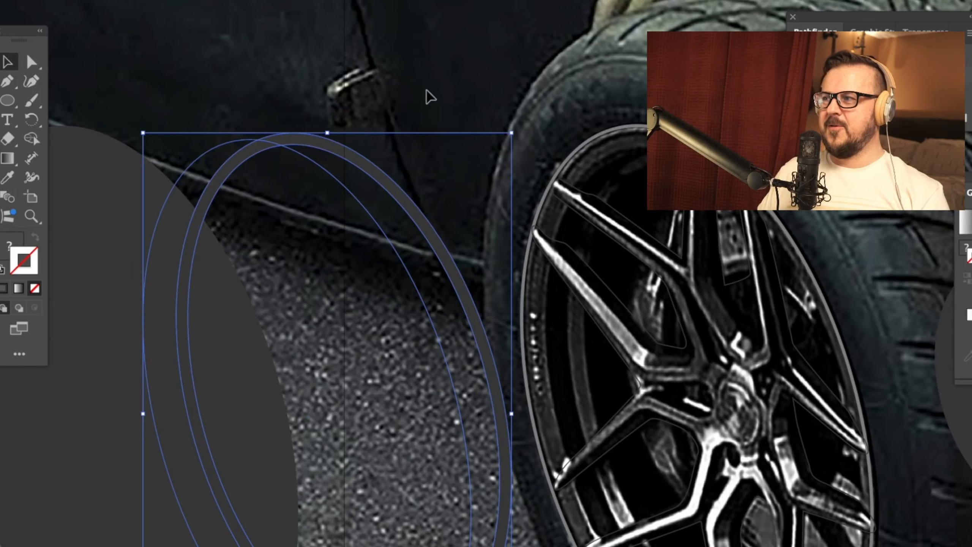
click(426, 91)
drag(399, 188, 476, 135)
key(ctrl+z)
key(ctrl+shift+g)
Step: Delete the ring piece outside the rim ellipse and the leftover unfilled ellipse paths
click(408, 82)
drag(408, 83, 379, 129)
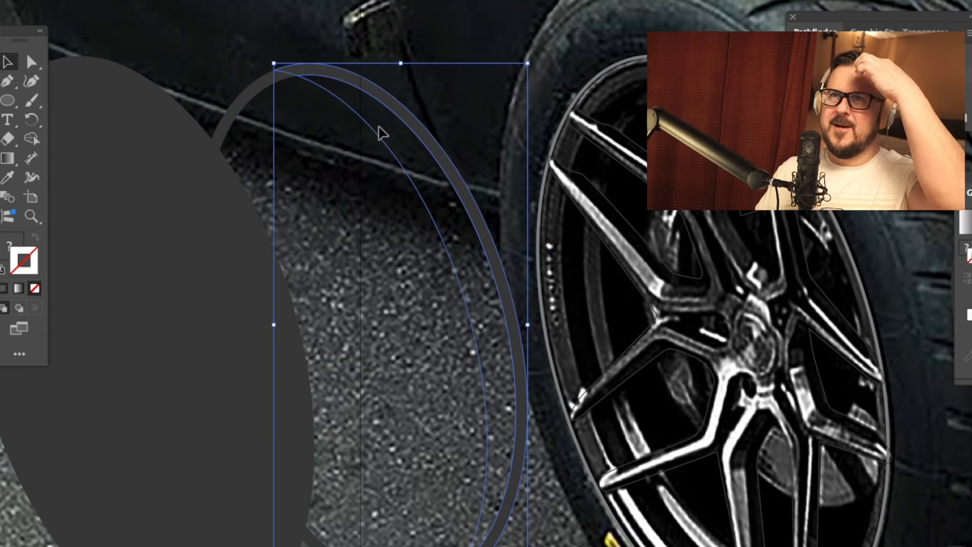
key(Delete)
click(384, 85)
key(a)
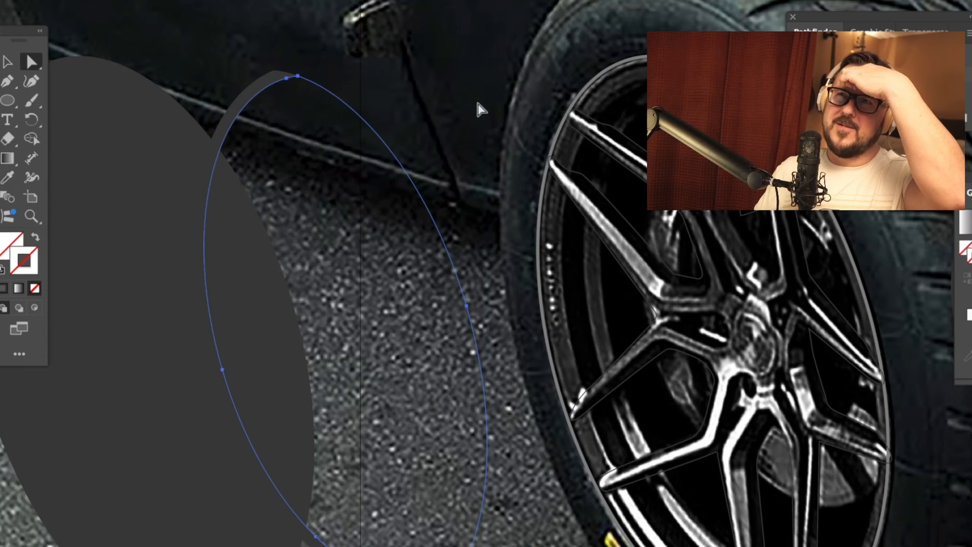
click(396, 156)
key(Delete)
key(Delete)
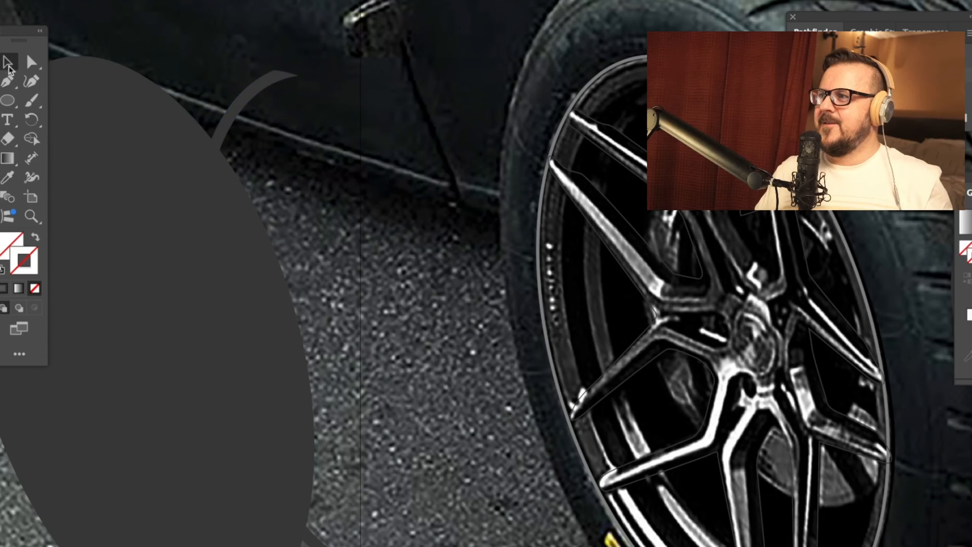
Step: Move the remaining ring arc back onto the wheel as the rim's inner edge and deselect it
drag(258, 104, 534, 87)
drag(457, 153, 358, 124)
click(342, 165)
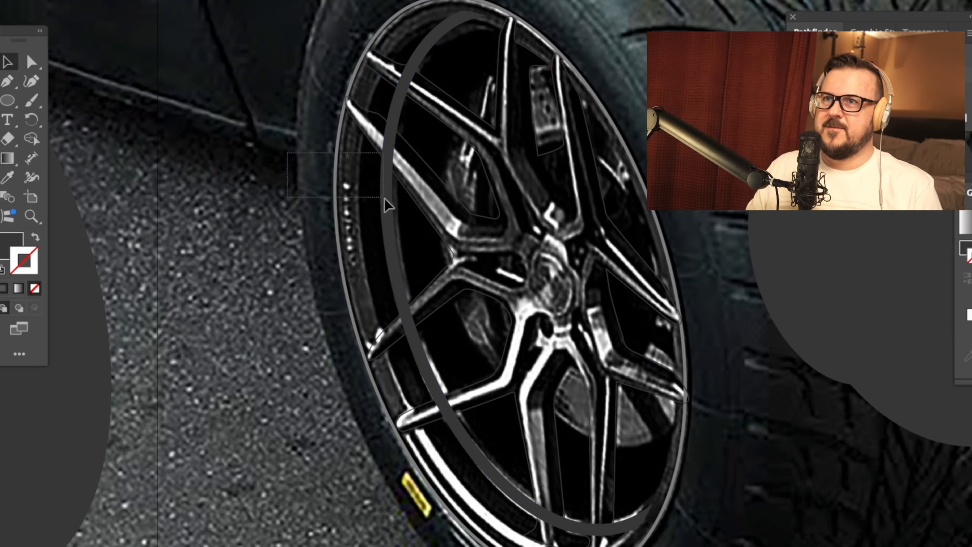
drag(384, 198, 384, 198)
click(264, 157)
drag(264, 158, 228, 167)
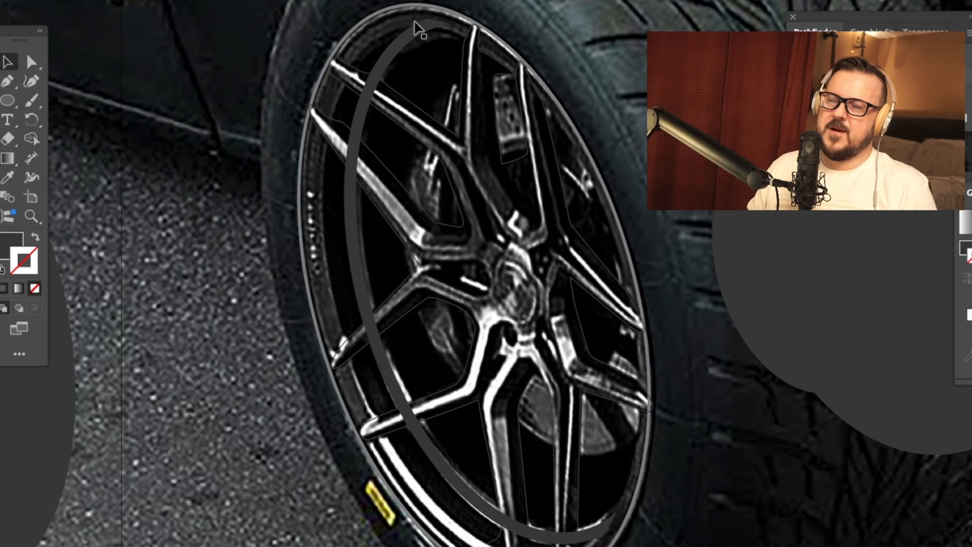
Step: Duplicate the rim's outer ellipse and offset the grey-stroked copy slightly inside it so both cross along the right edge
key(ctrl+a)
click(494, 13)
drag(479, 28, 491, 41)
drag(571, 546, 558, 546)
scroll(343, 363, down, 1)
drag(331, 335, 337, 333)
scroll(337, 332, down, 1)
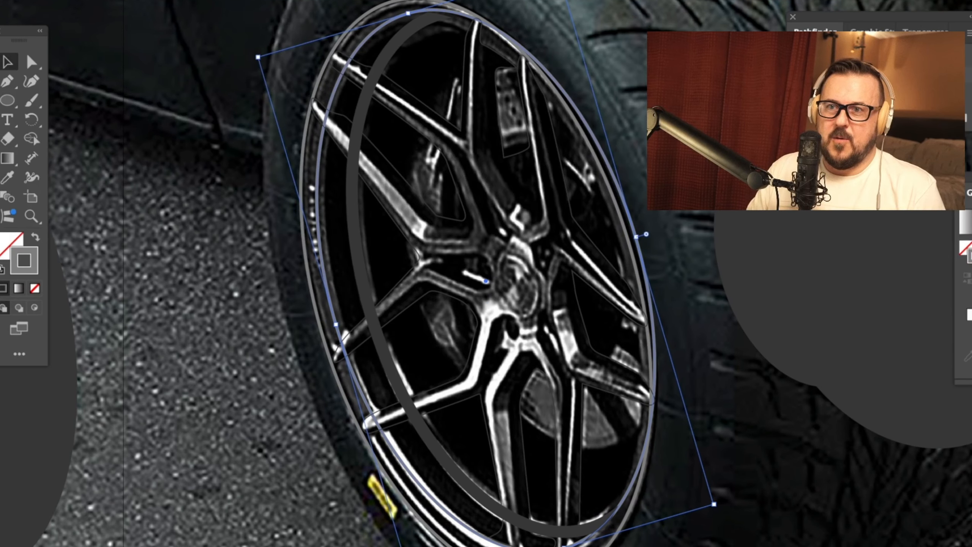
Step: Thicken the stroke of the inner rim ellipse and adjust its upper edge slightly to fit the wheel
key(Up)
key(Up)
key(Up)
key(Up)
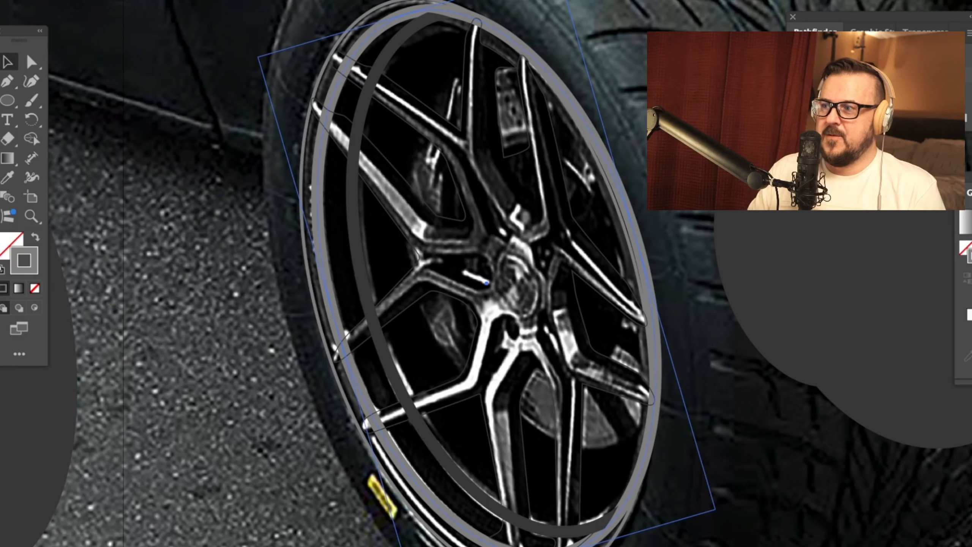
drag(408, 12, 407, 11)
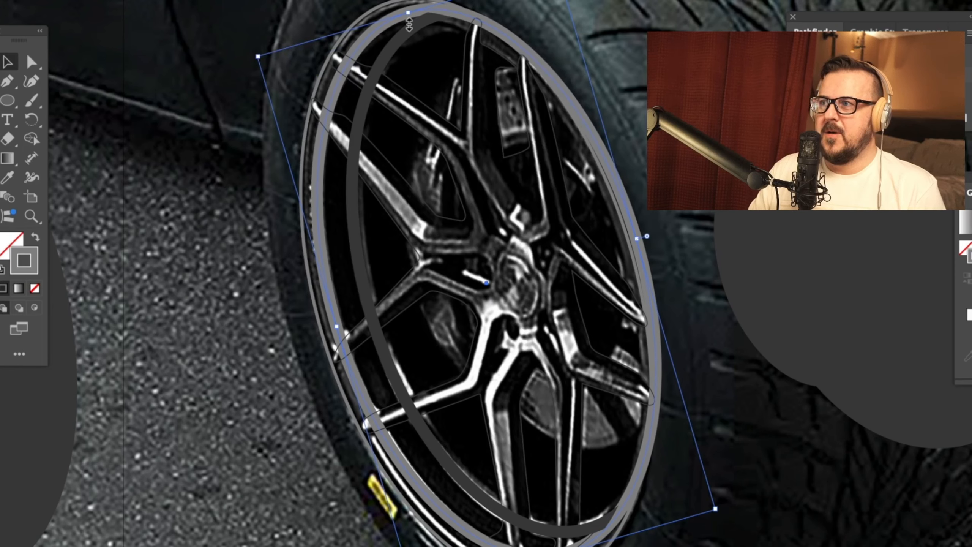
Step: Place copies of the thin and thick rim ellipses on the pavement beside the wheel, keeping their alignment to each other
click(599, 83)
drag(536, 71, 612, 161)
click(564, 63)
click(597, 74)
key(ctrl+z)
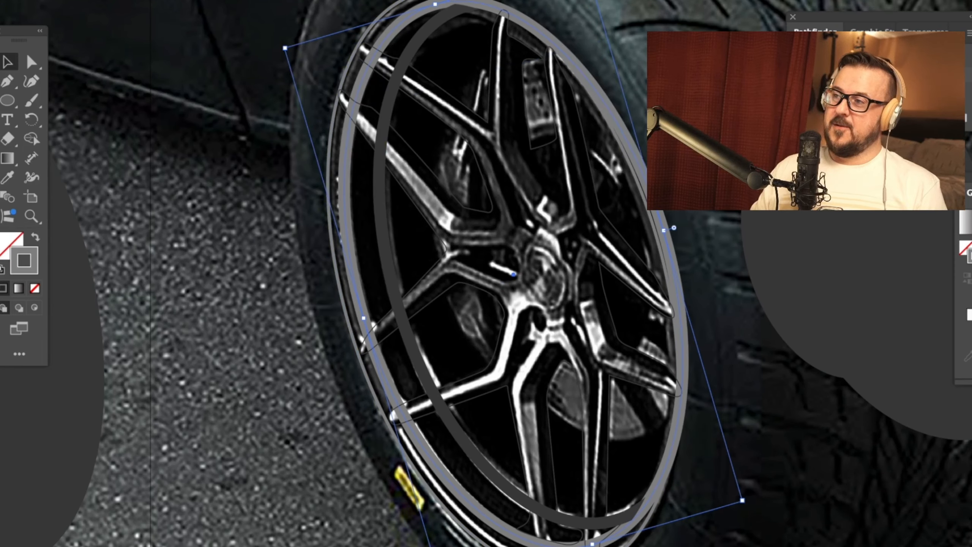
key(Down)
key(ctrl+shift+a)
drag(402, 25, 428, 109)
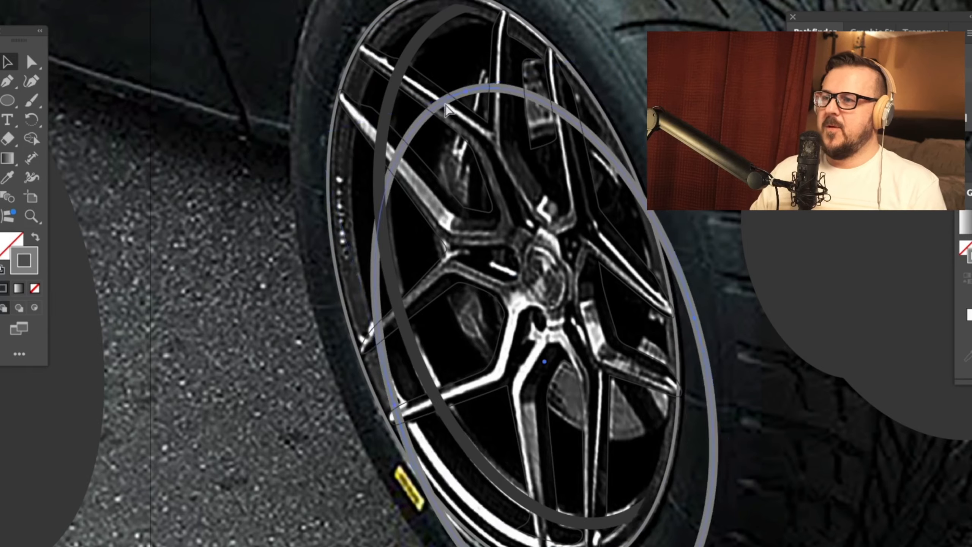
key(ctrl+z)
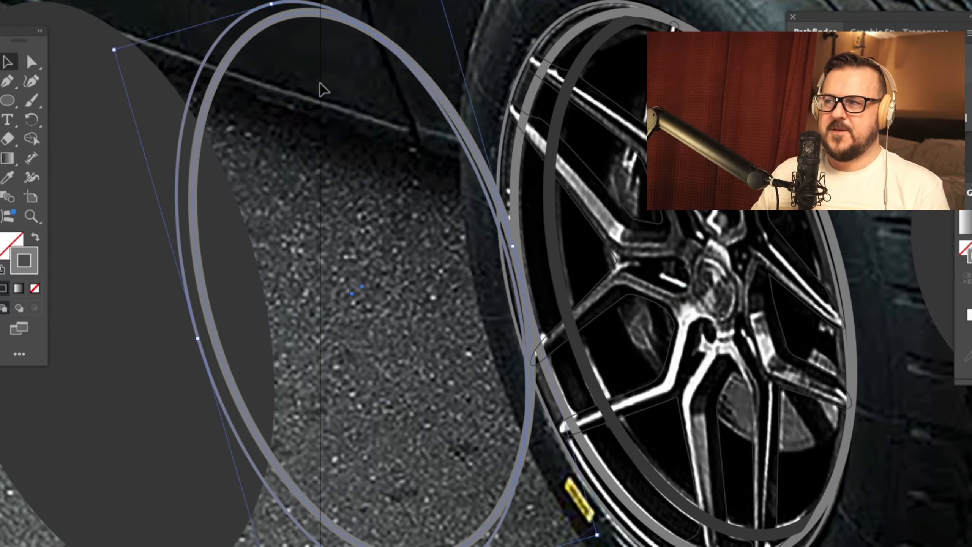
Step: Outline the stroke of the thick ellipse copy and divide it along the overlapping thin ellipse copy
click(276, 17)
click(0, 0)
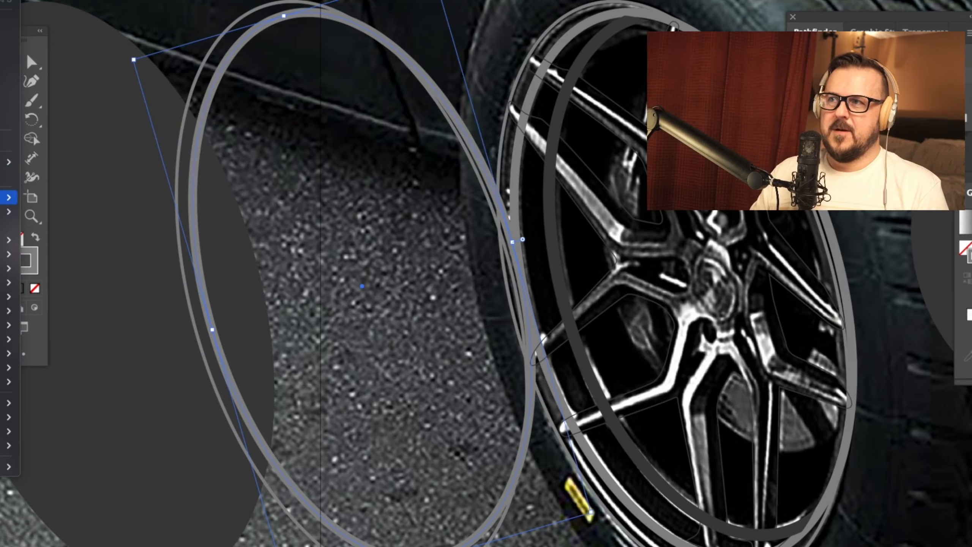
mouse_move(7, 198)
click(100, 233)
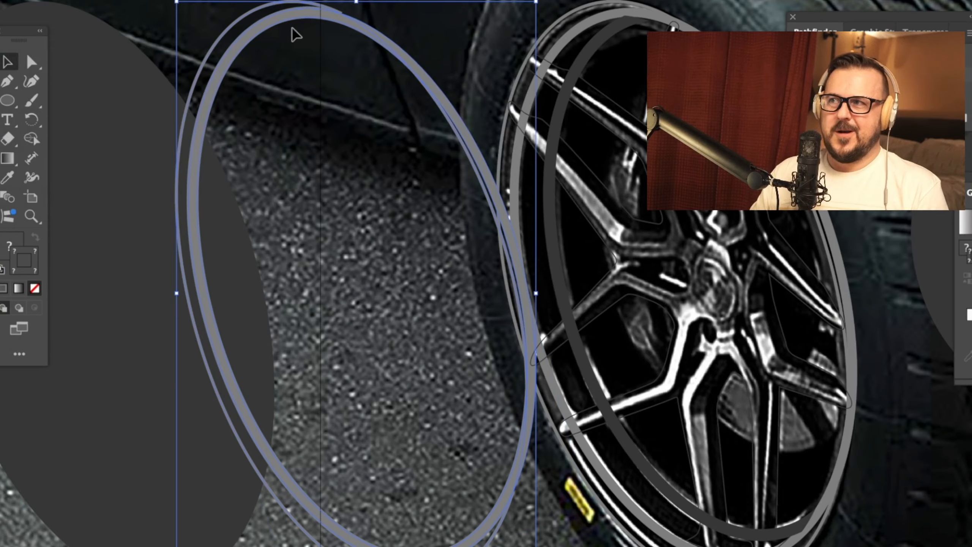
key(a)
drag(453, 106, 466, 99)
key(super+z)
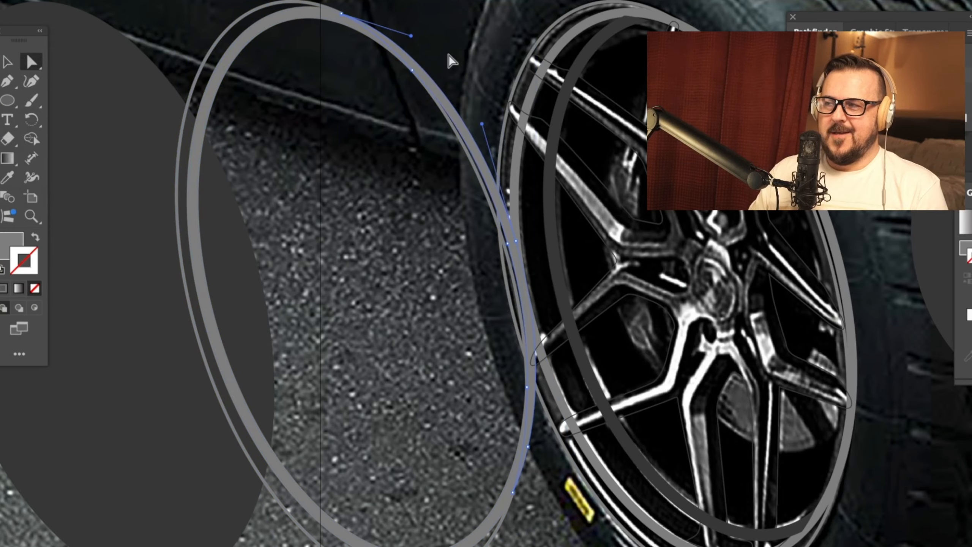
drag(445, 50, 319, 114)
click(320, 116)
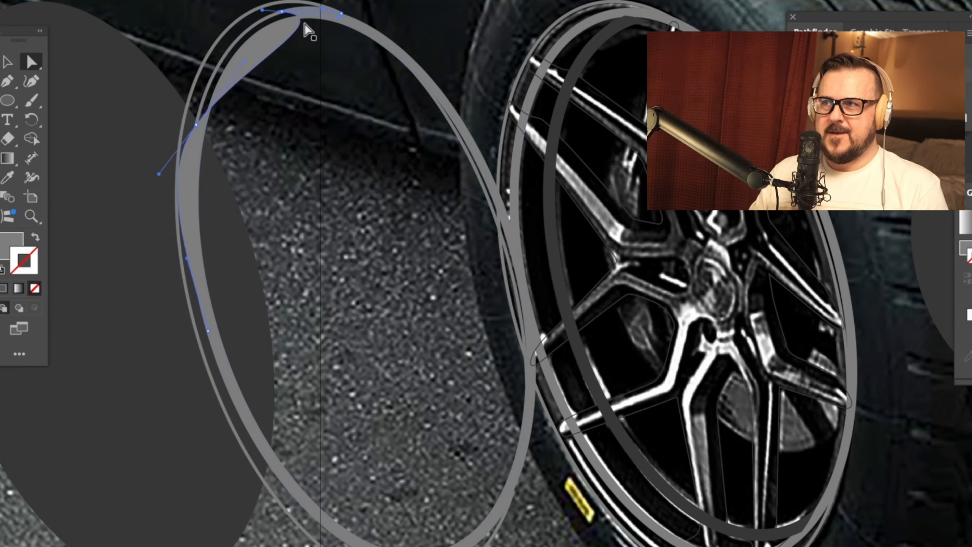
click(276, 20)
key(Delete)
key(super+z)
Step: Delete the leftover thin outer pieces of the divided ellipses so only the trimmed grey ring remains
click(303, 51)
drag(304, 50, 333, 107)
key(super+equal)
key(super+equal)
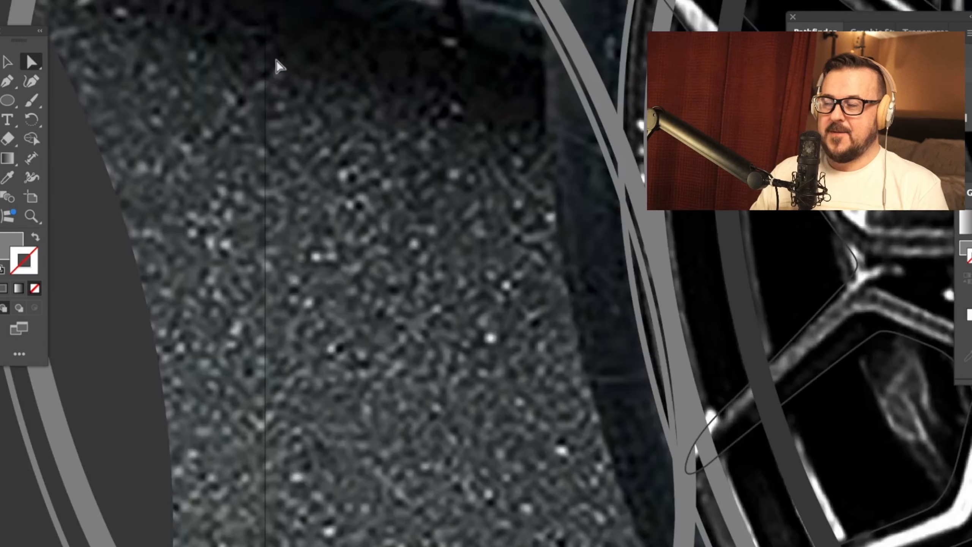
drag(276, 59, 497, 358)
drag(333, 136, 553, 135)
drag(387, 29, 319, 130)
key(Delete)
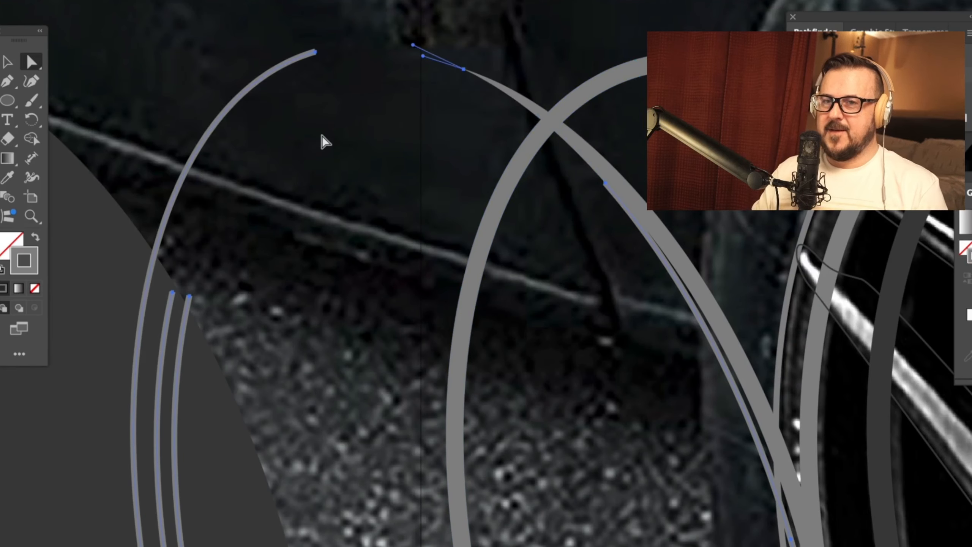
key(Delete)
drag(493, 60, 455, 102)
key(Delete)
Step: Move the untrimmed thick ring off the wheel and put the trimmed grey ring in its place on the rim
key(super+minus)
key(super+minus)
key(super+minus)
drag(532, 133, 305, 1)
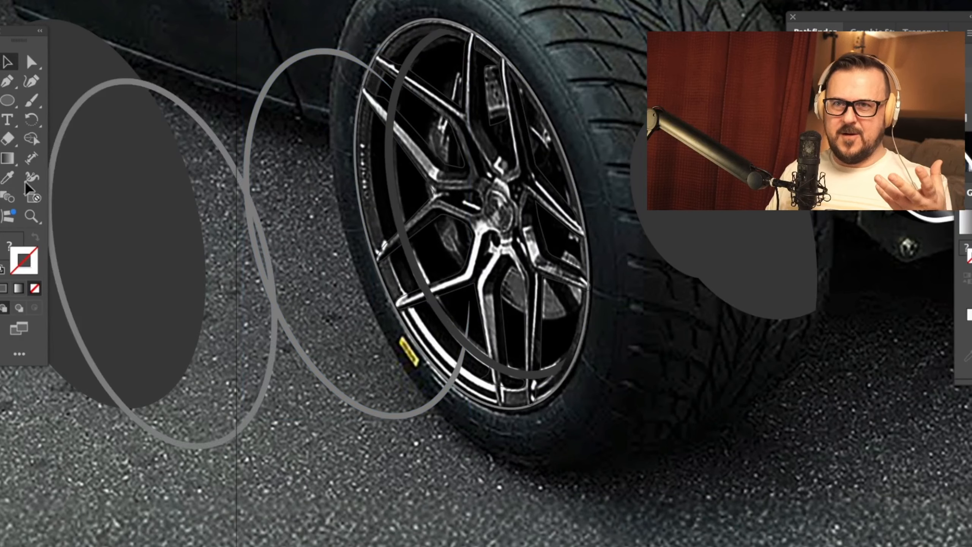
drag(25, 181, 0, 174)
click(296, 61)
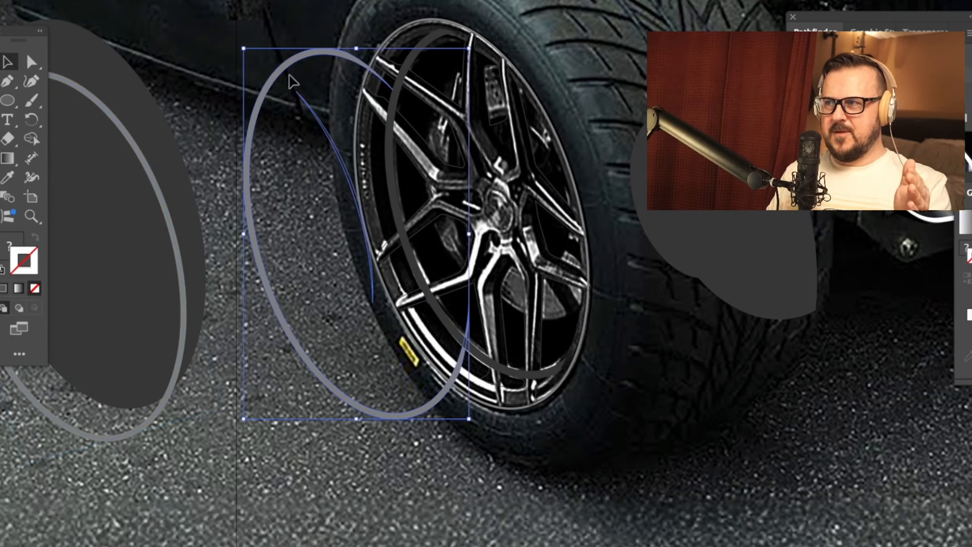
drag(263, 128, 377, 102)
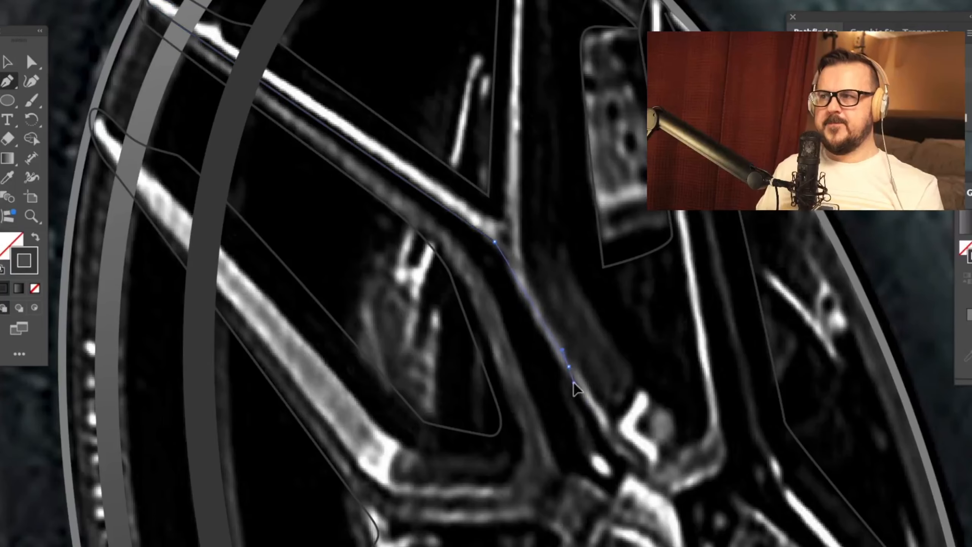
Step: Trace the upper-left spoke's bright highlight with the Pen tool down to the hub and up the adjoining vertical arm
drag(574, 382, 565, 370)
mouse_move(623, 458)
mouse_down()
mouse_move(631, 467)
mouse_move(626, 441)
mouse_up()
click(639, 469)
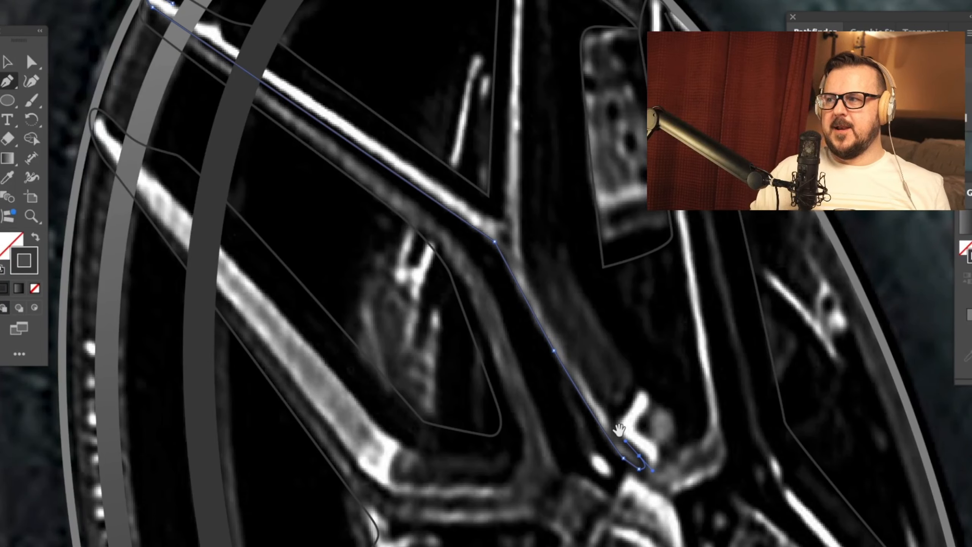
key(space)
drag(521, 266, 530, 341)
drag(540, 113, 541, 105)
drag(545, 73, 546, 66)
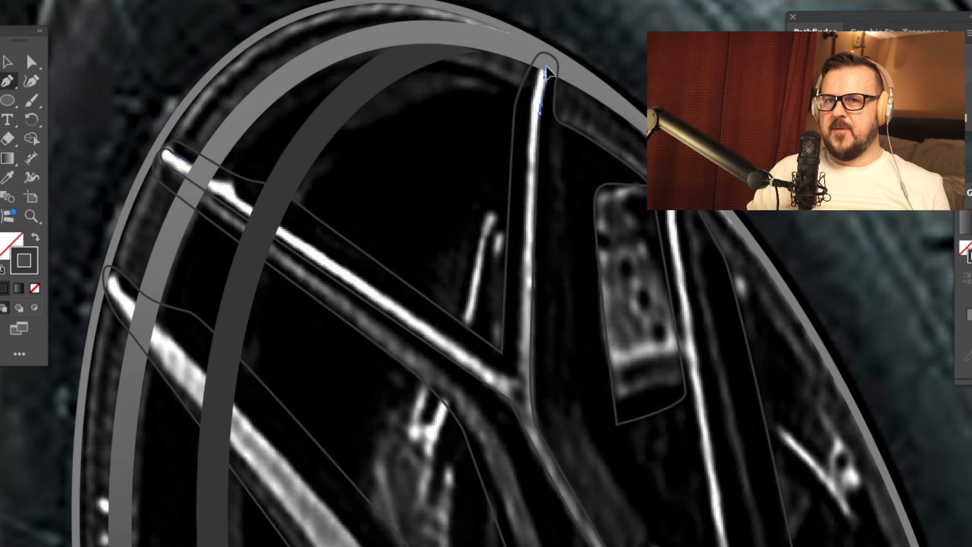
key(space)
drag(517, 257, 522, 215)
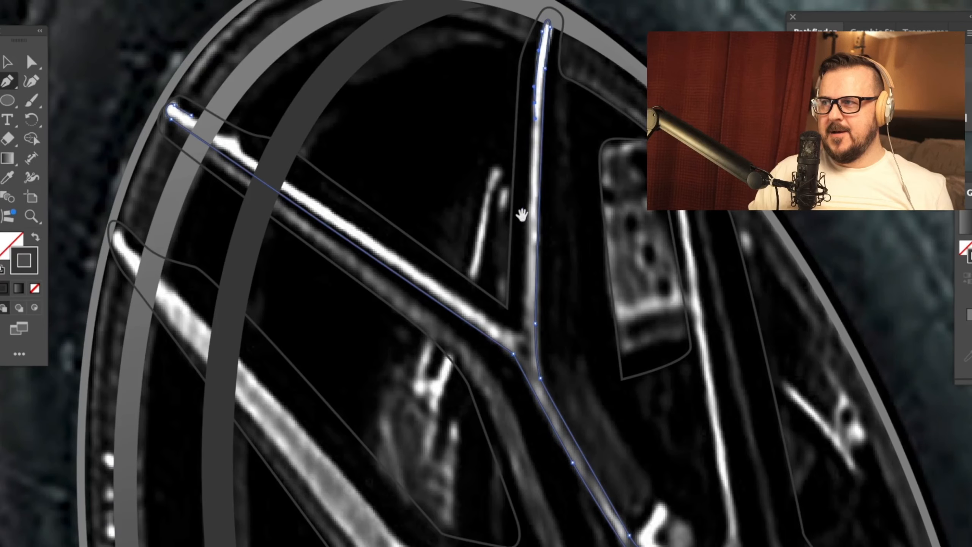
Step: Close the Y-shaped spoke highlight back along its left arm and fill it white without a stroke
click(522, 335)
drag(497, 327, 473, 308)
drag(233, 141, 224, 134)
click(191, 115)
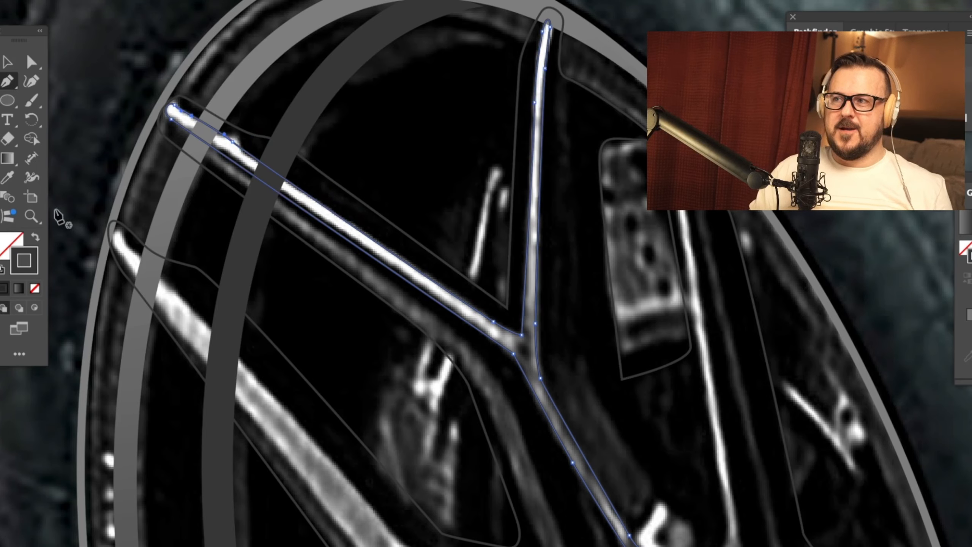
click(35, 237)
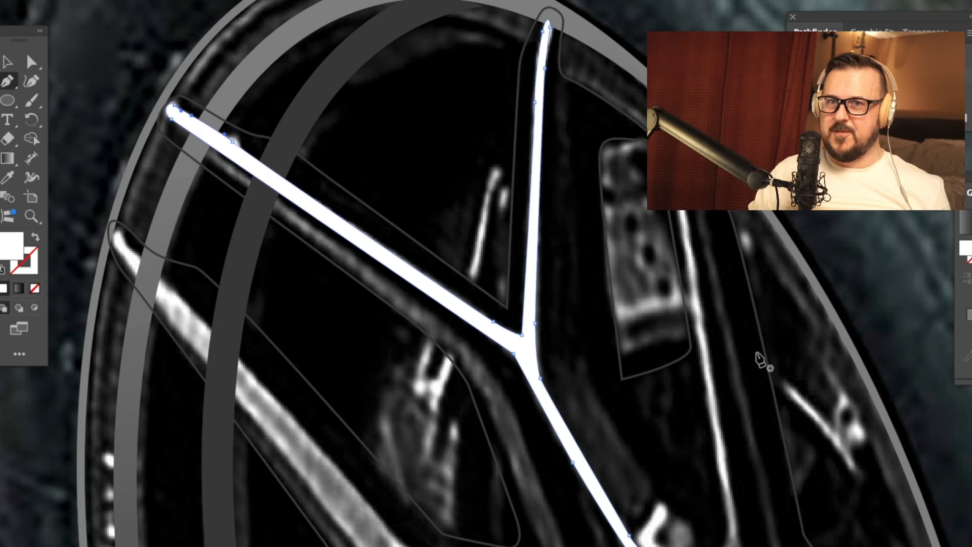
Step: Trace the narrow highlight on the next spoke to the right as a closed white shape and select it with the Y-shaped highlight
drag(794, 352, 685, 270)
click(571, 57)
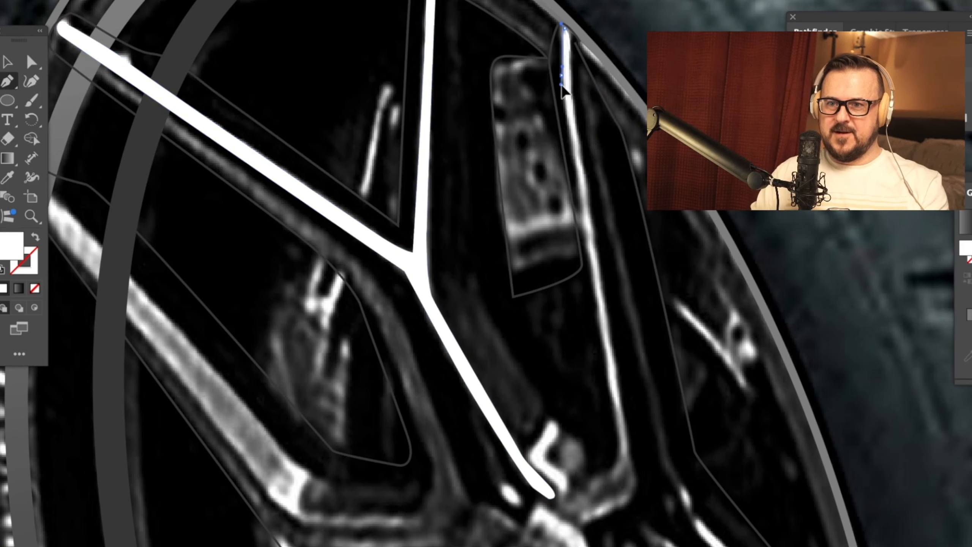
drag(590, 270, 596, 300)
drag(596, 301, 595, 238)
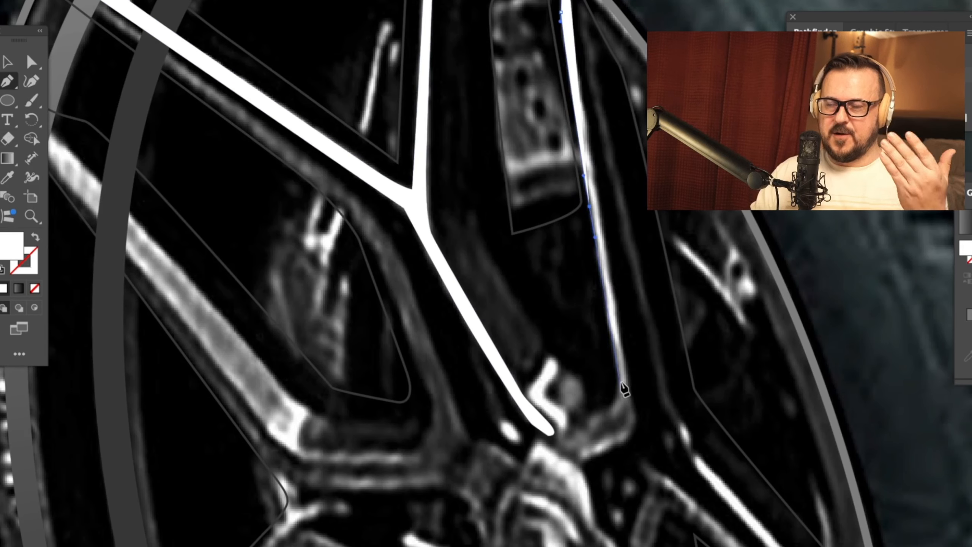
drag(597, 417, 583, 422)
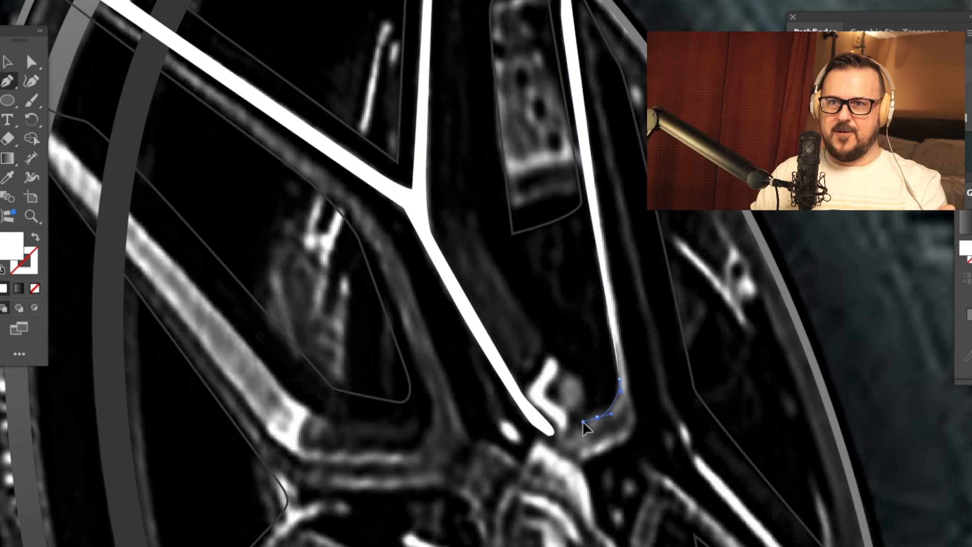
scroll(604, 345, up, 3)
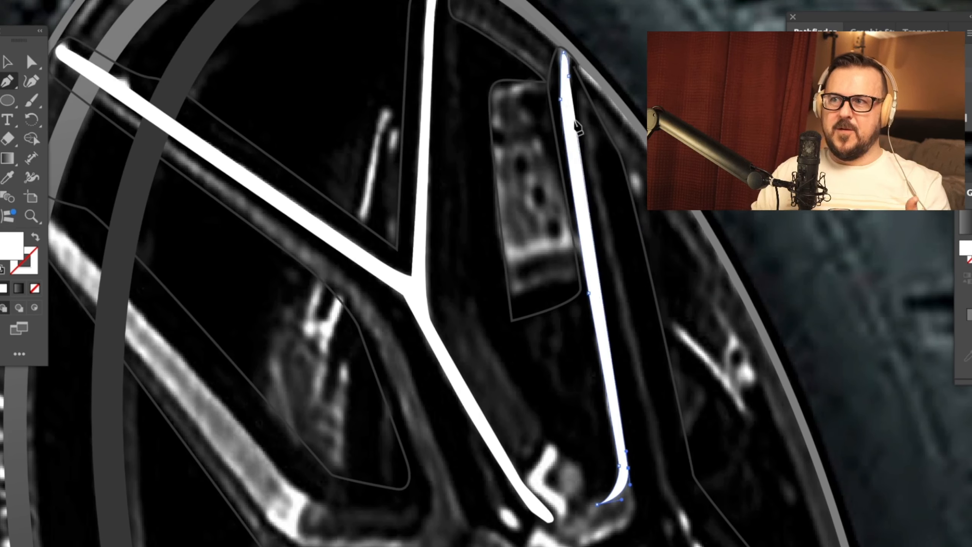
click(570, 95)
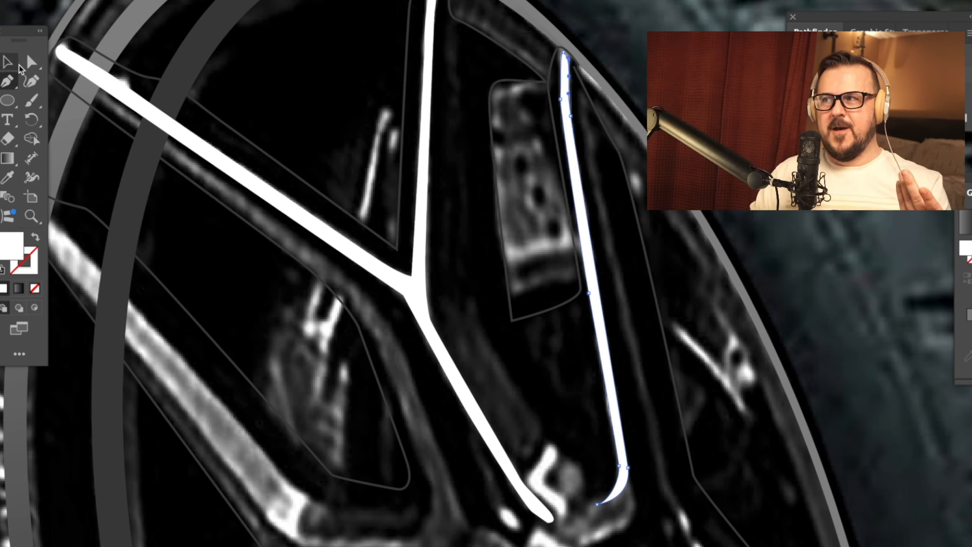
key(v)
shift+click(421, 310)
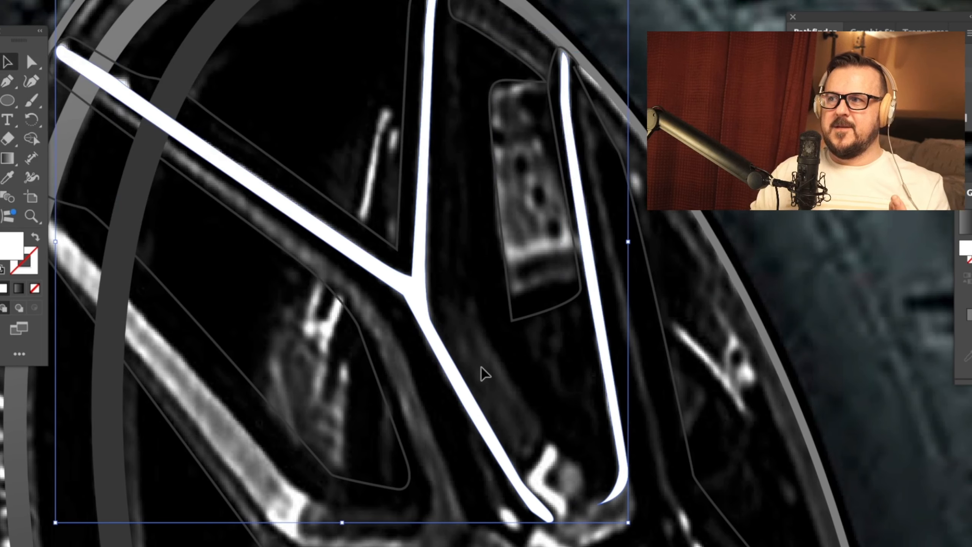
Step: Trace the small bent highlight beside the hub, at the lower end of the Y-shaped spoke, as a closed white shape
drag(733, 400, 692, 251)
click(7, 81)
click(522, 378)
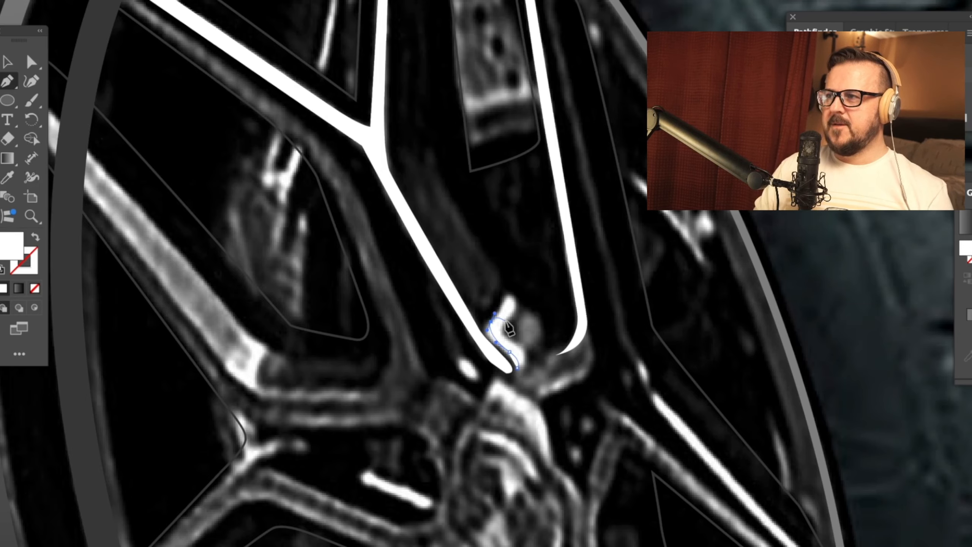
scroll(506, 323, up, 3)
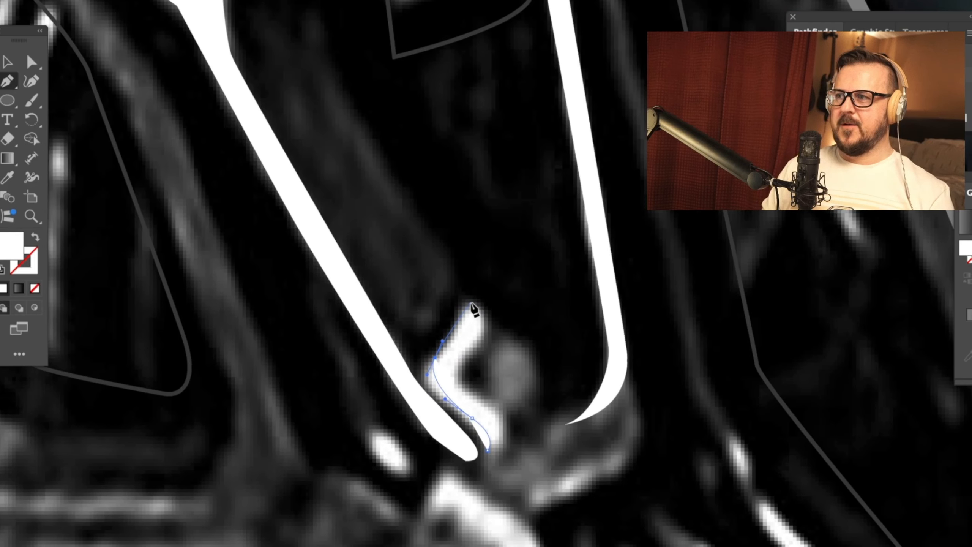
drag(468, 353, 480, 398)
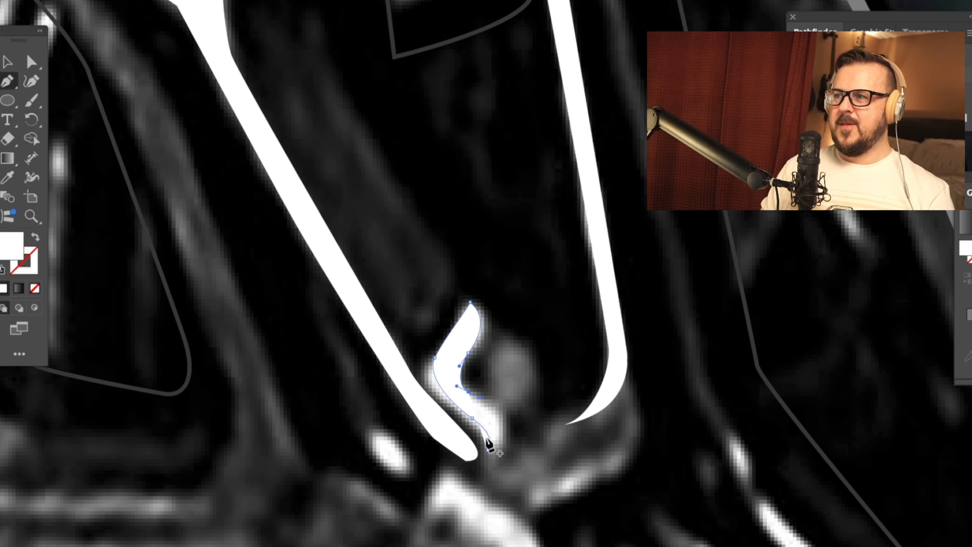
key(ctrl+minus)
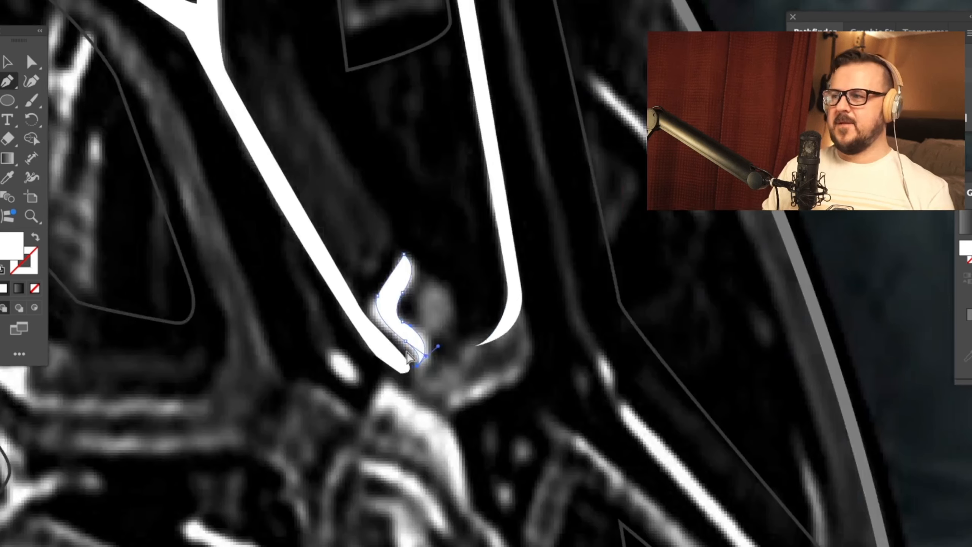
Step: Trace the lower edge of the wide left spoke's highlight from the hub up and around its outer tip
drag(373, 406, 614, 408)
drag(410, 408, 662, 445)
drag(501, 435, 517, 492)
drag(466, 428, 443, 398)
drag(499, 431, 593, 504)
drag(251, 123, 276, 145)
drag(208, 52, 219, 21)
drag(234, 56, 241, 63)
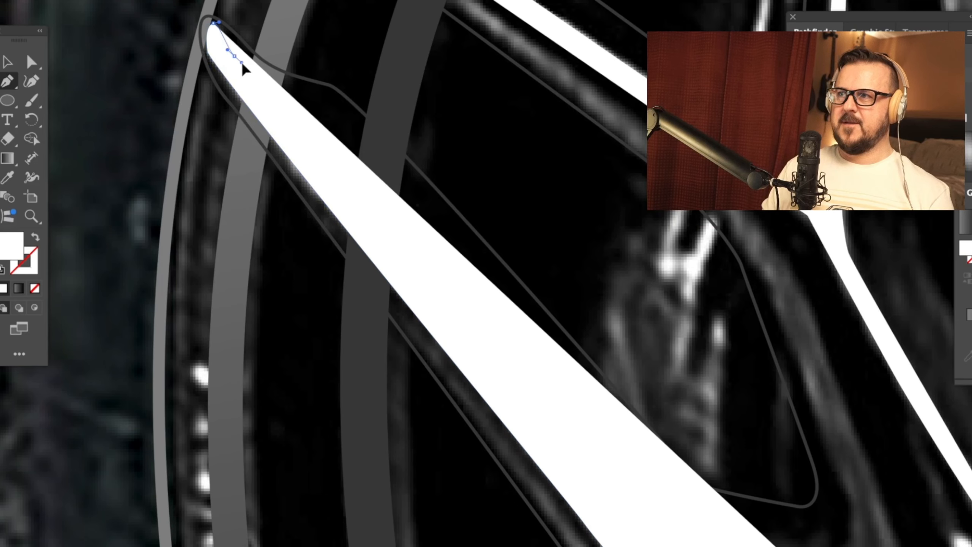
Step: Swap the wide spoke highlight to a white stroke without fill and close its outline along the upper edge to the hub
click(35, 288)
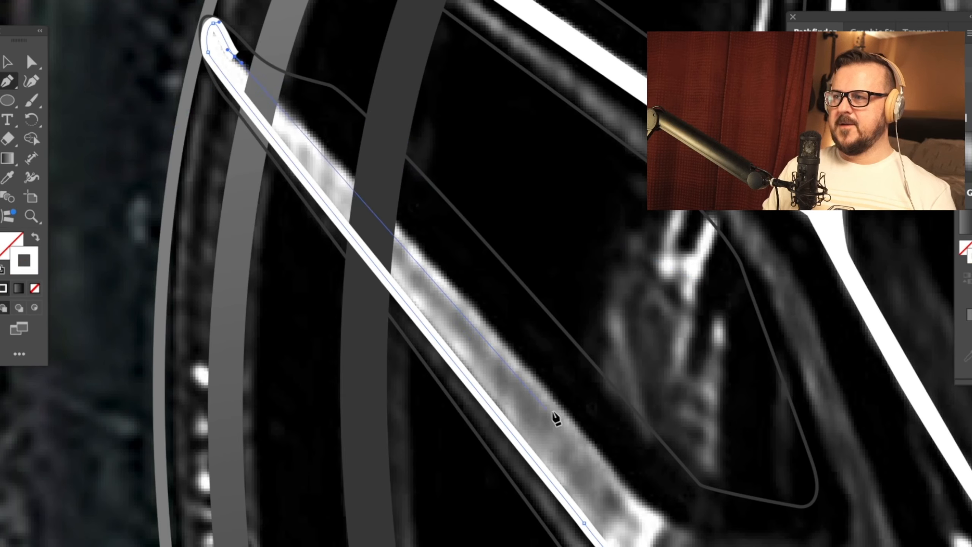
mouse_move(499, 338)
mouse_down()
mouse_move(638, 514)
mouse_move(641, 501)
mouse_move(538, 382)
mouse_up()
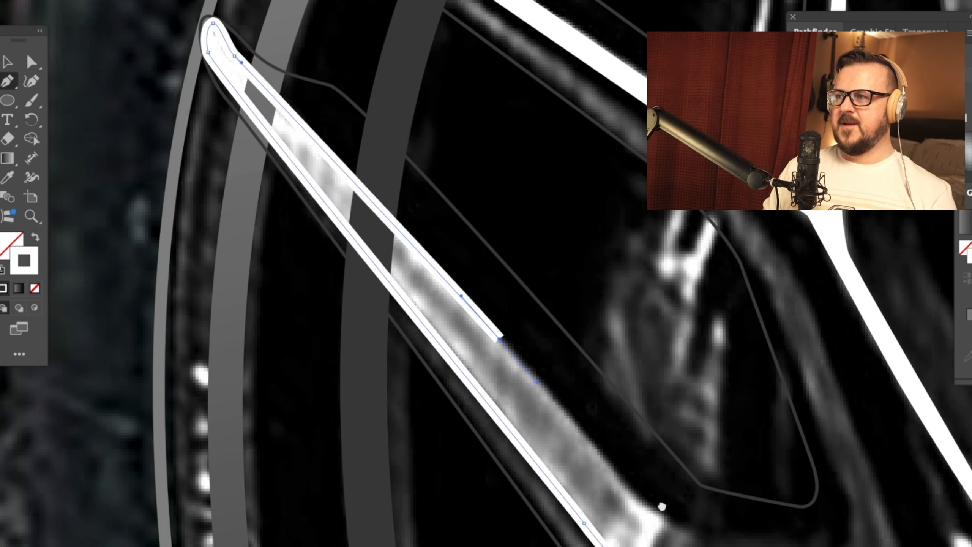
drag(667, 516, 586, 417)
mouse_move(587, 418)
mouse_down()
mouse_move(606, 434)
mouse_move(590, 418)
mouse_up()
drag(573, 435, 568, 439)
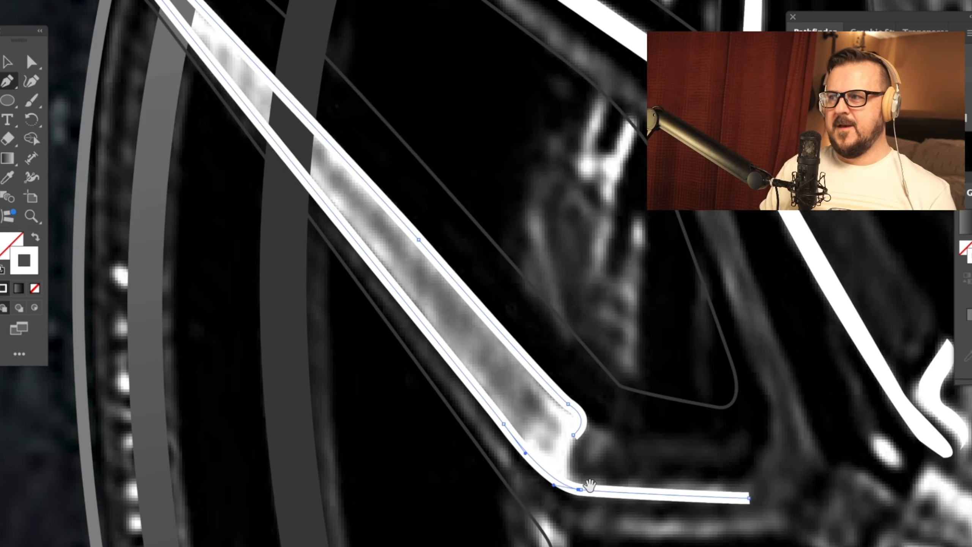
drag(572, 474, 578, 484)
click(749, 499)
drag(686, 510, 617, 436)
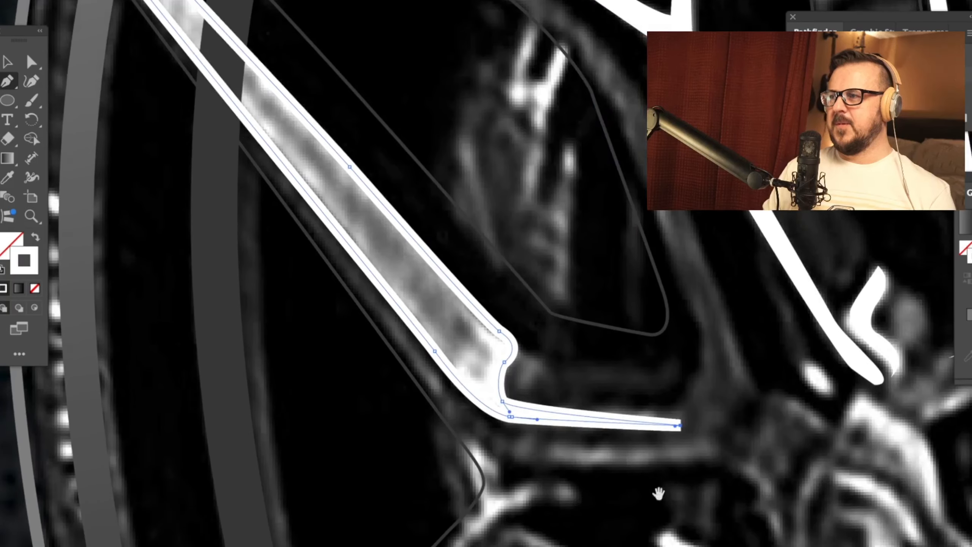
Step: Trace the highlight along the spoke below the wide left one, curving around its hub end and starting back along its lower edge
drag(659, 493, 716, 173)
key(super+shift+a)
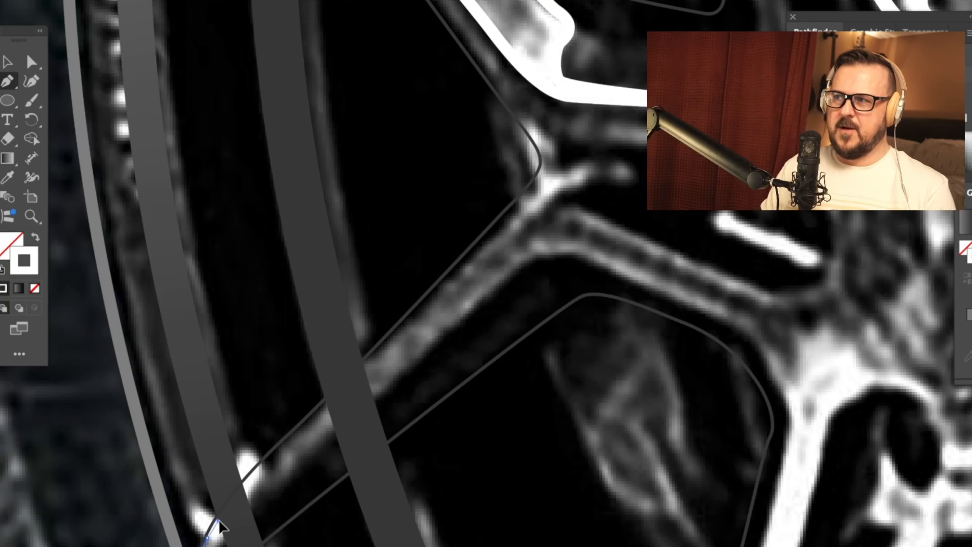
mouse_move(561, 175)
mouse_down()
mouse_move(579, 183)
mouse_move(589, 159)
mouse_up()
drag(624, 190, 623, 192)
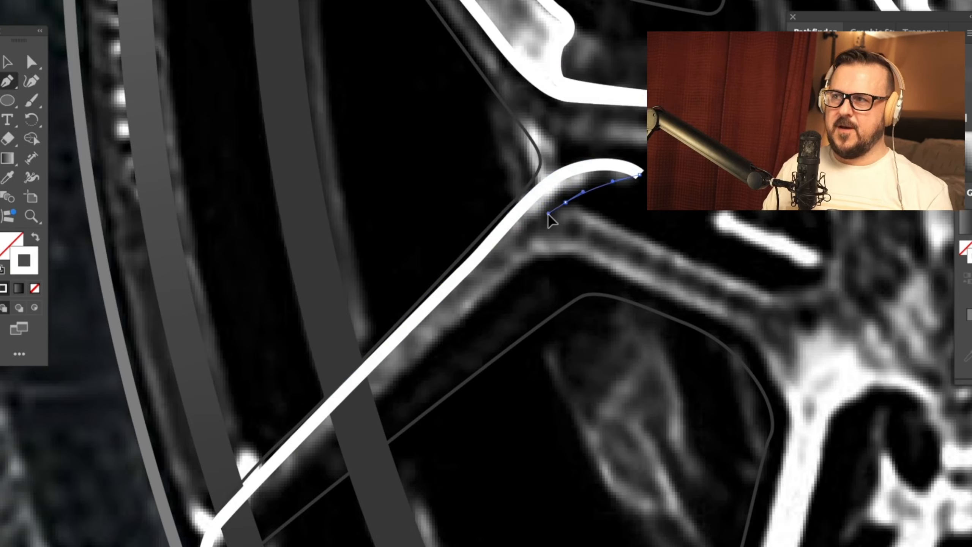
click(526, 236)
drag(544, 208, 613, 225)
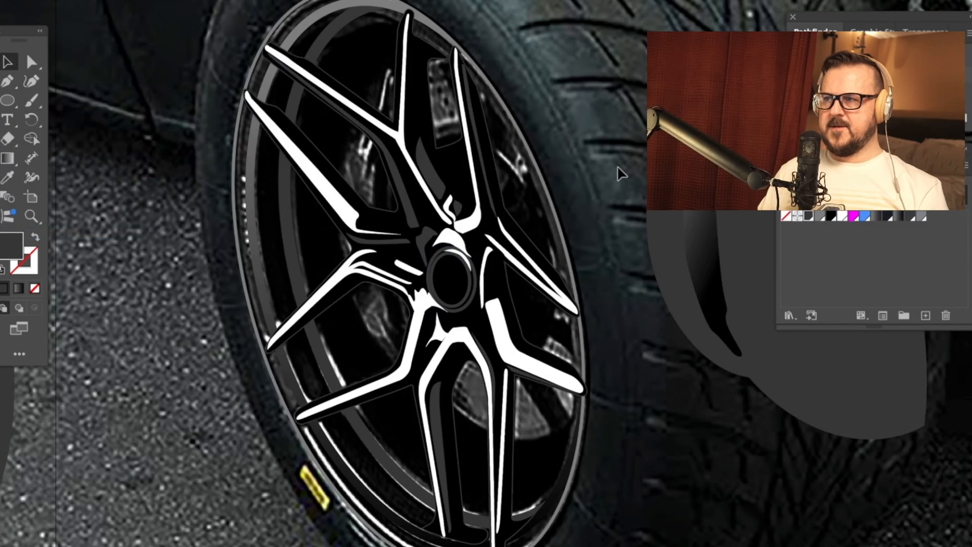
Step: Enlarge the inner ellipse of the grey hub rings by moving its left and top anchor points outward
scroll(445, 311, up, 4)
drag(449, 365, 425, 426)
click(366, 252)
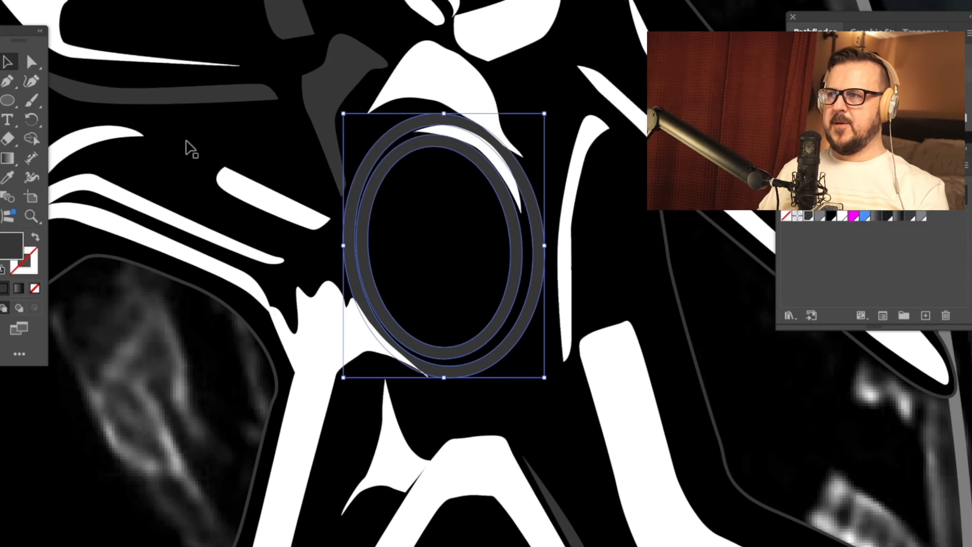
click(31, 67)
click(369, 256)
drag(369, 255, 363, 255)
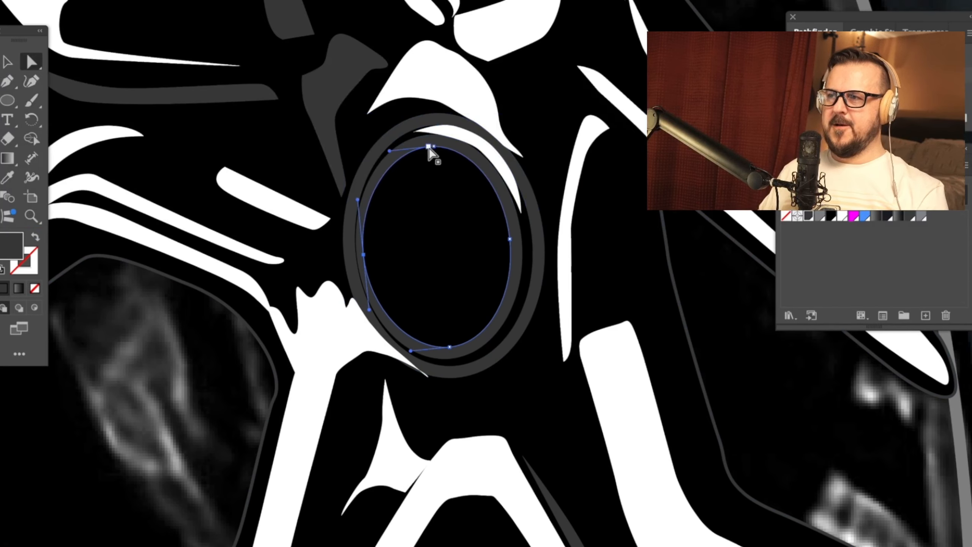
drag(427, 147, 435, 144)
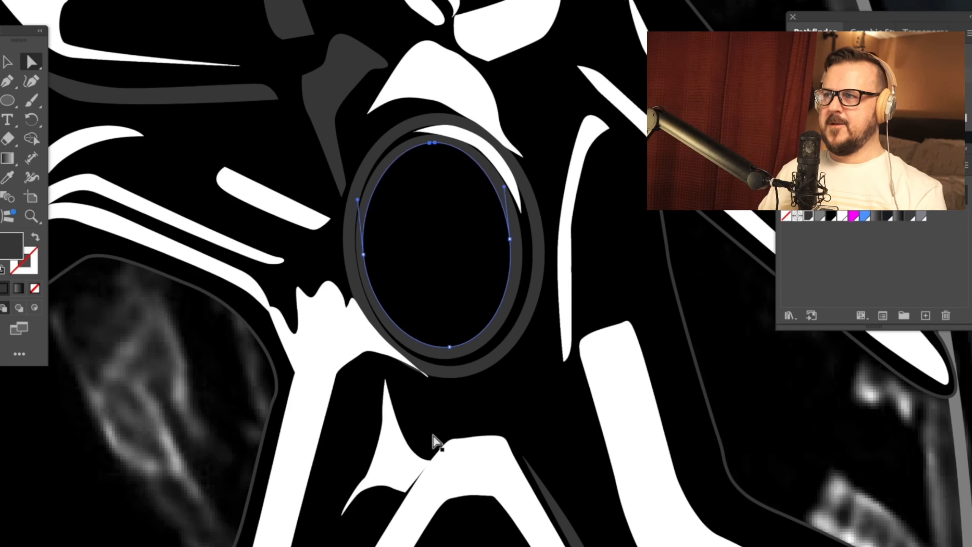
click(344, 257)
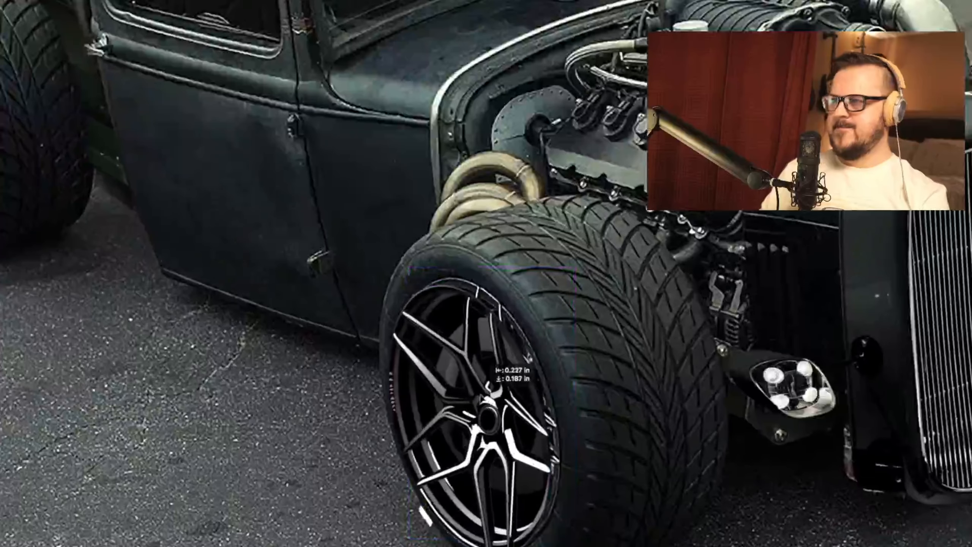
drag(489, 388, 491, 391)
scroll(679, 405, left, 12)
scroll(679, 405, right, 3)
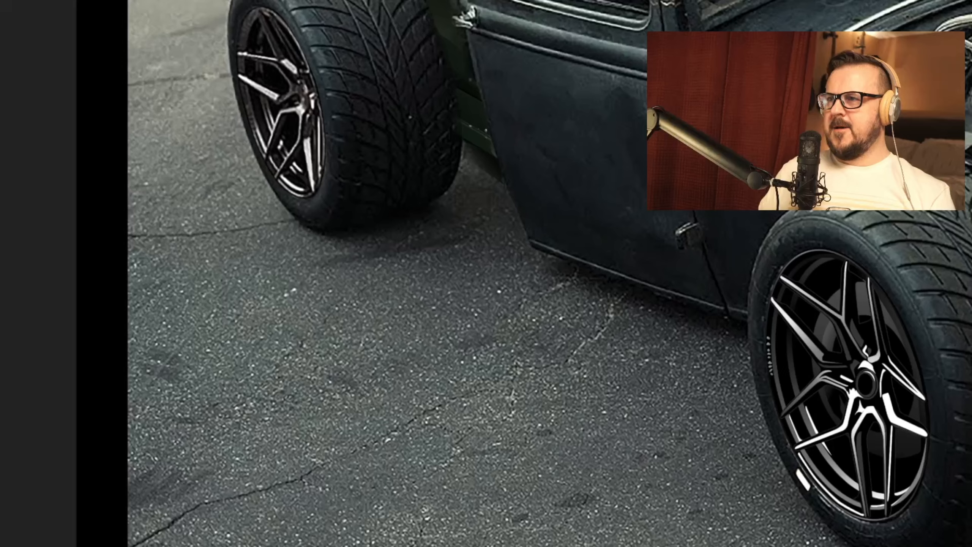
Step: In Photoshop, paste the spoke highlights, place them over the truck's rear wheel and commit the placement
key(ctrl+v)
key(Return)
drag(628, 365, 284, 103)
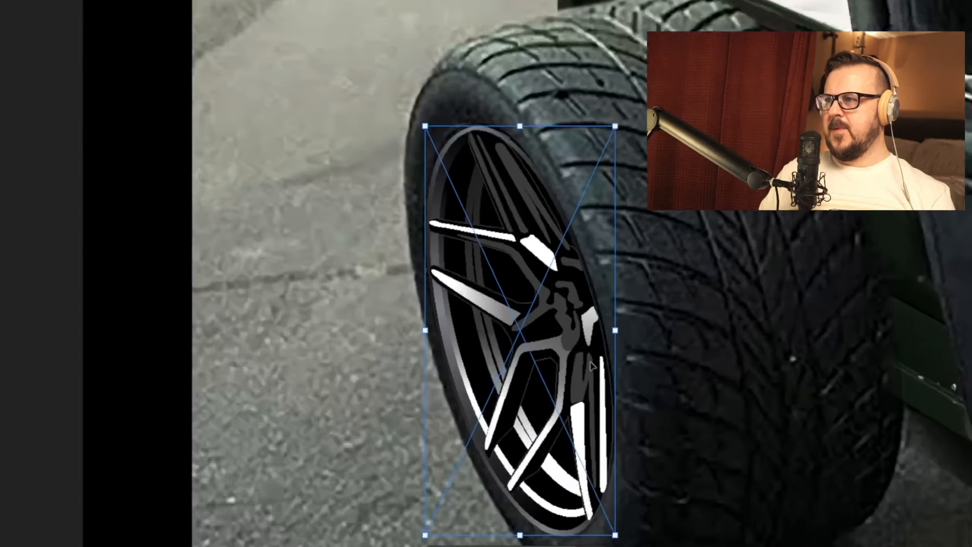
drag(590, 322, 589, 317)
key(Return)
Step: Show the black vector truck artwork over the photo
drag(887, 360, 809, 359)
key(ctrl+minus)
key(ctrl+minus)
key(ctrl+minus)
key(ctrl+minus)
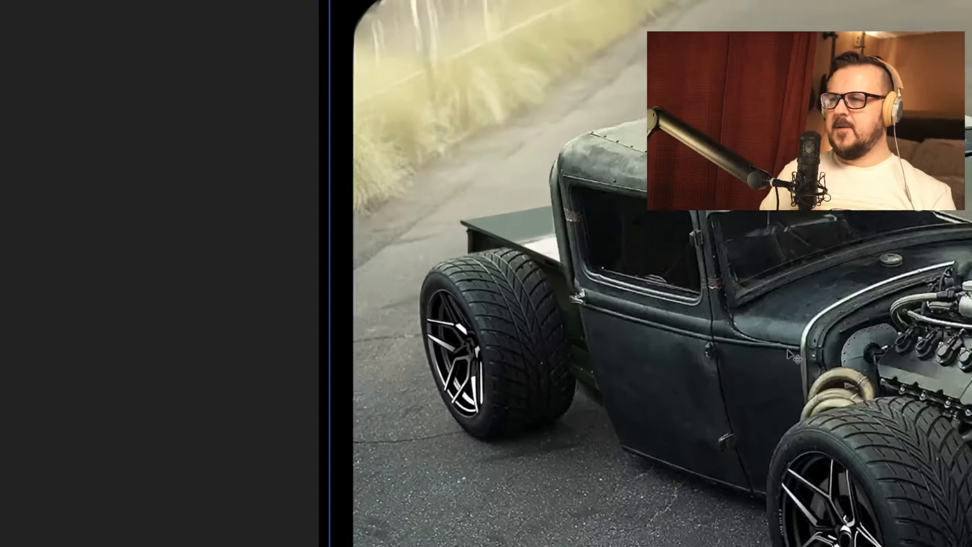
drag(604, 307, 347, 253)
key(ctrl+minus)
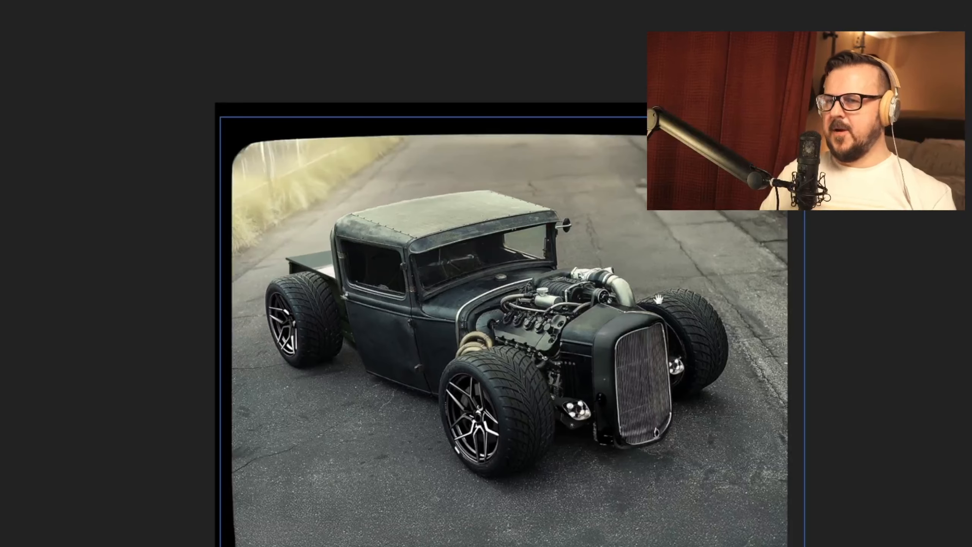
drag(658, 298, 662, 274)
key(ctrl+comma)
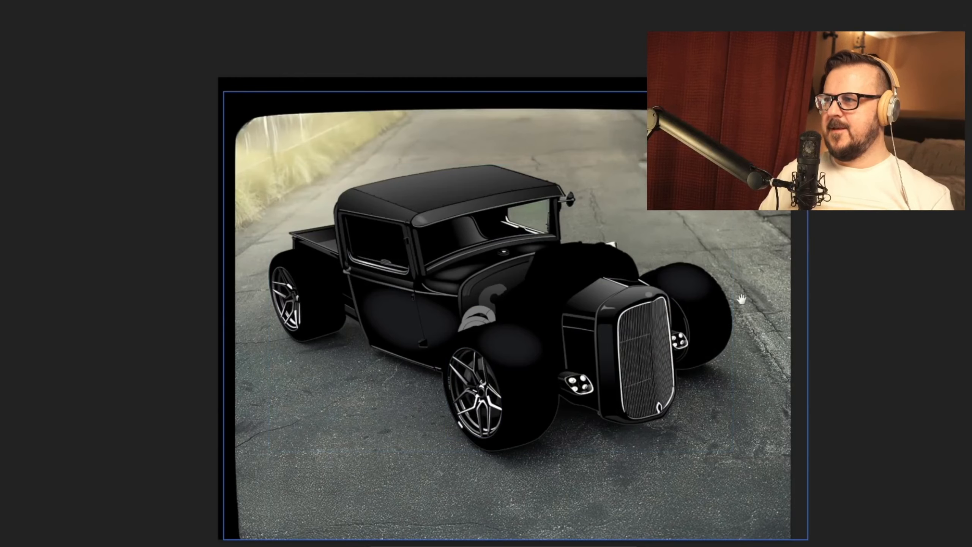
drag(738, 294, 738, 271)
key(ctrl+plus)
drag(789, 292, 742, 299)
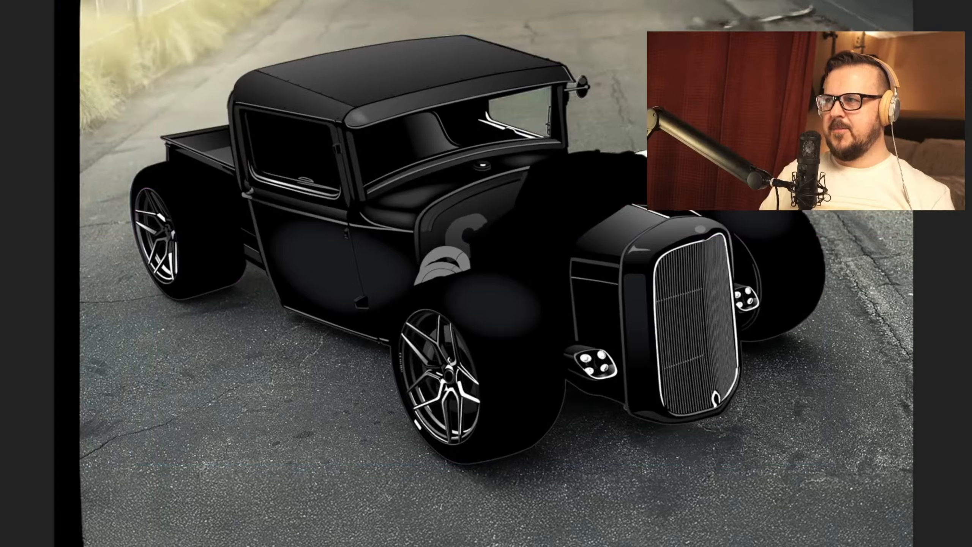
Step: Open the Layers panel, position it beside the canvas and shorten it
key(F7)
drag(879, 72, 844, 19)
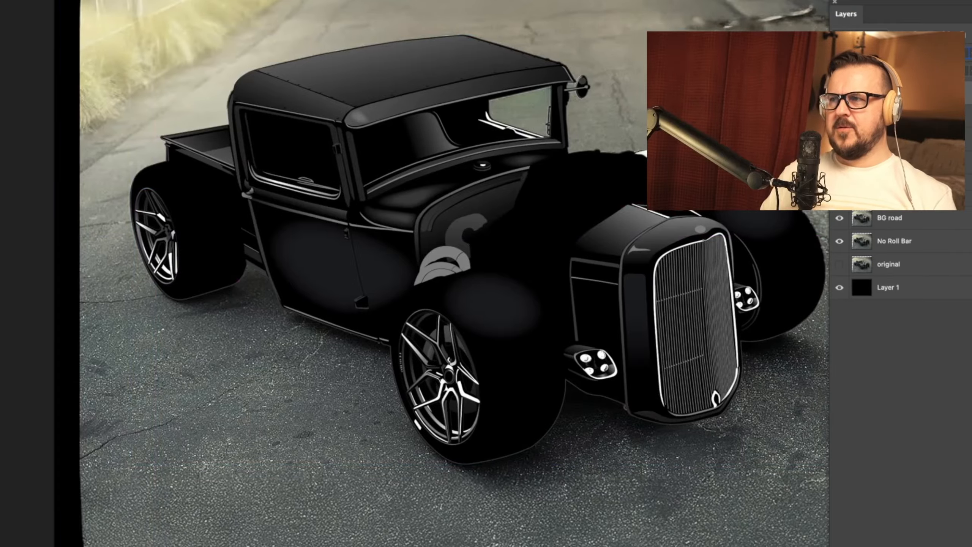
drag(905, 545, 906, 469)
scroll(905, 311, down, 1)
scroll(627, 96, right, 3)
Step: Toggle the upper artwork layers off and on to check which wheel and body parts each one contains
click(839, 92)
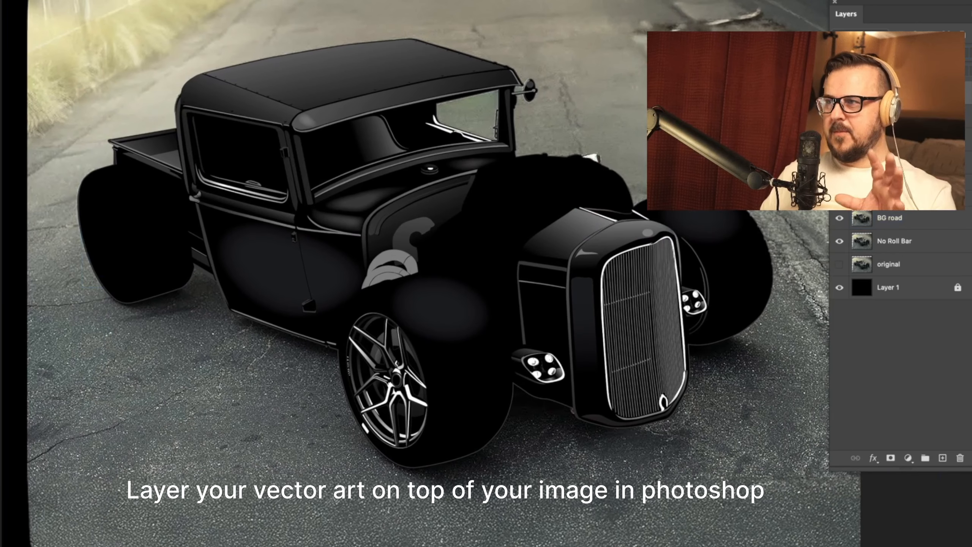
click(839, 93)
click(839, 116)
click(840, 117)
click(839, 139)
click(839, 139)
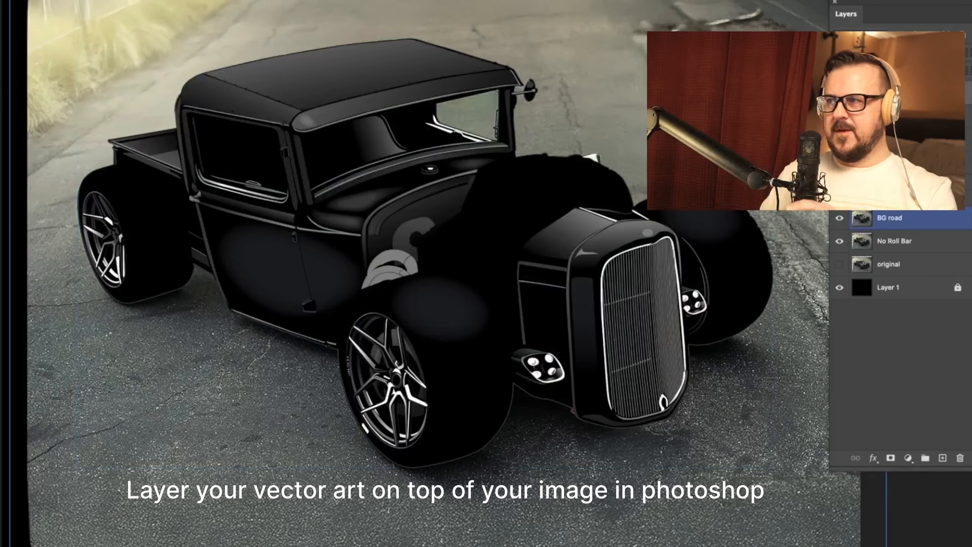
Step: Add a layer mask to the BG road layer and hide the No Roll Bar layer
scroll(446, 273, down, 1)
click(890, 457)
key(super+minus)
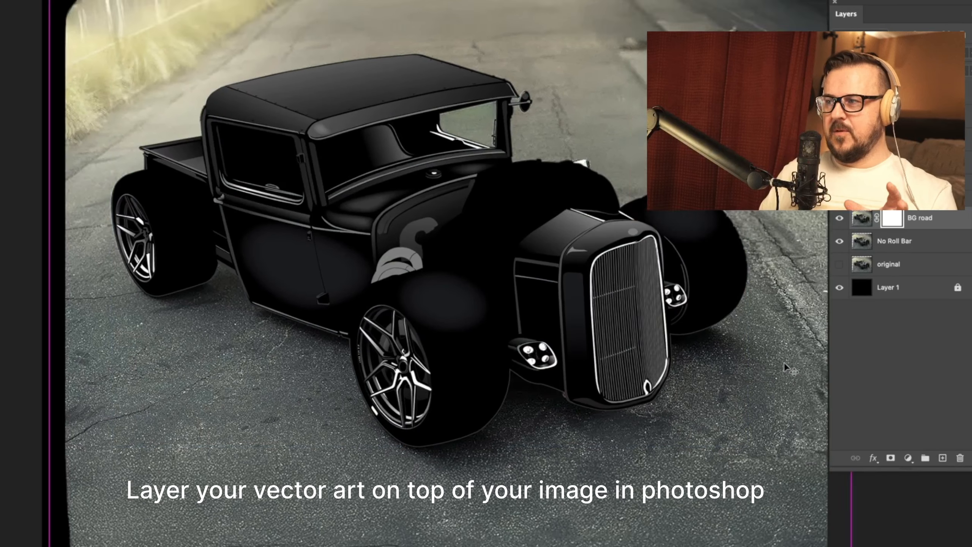
drag(603, 231, 634, 266)
click(839, 240)
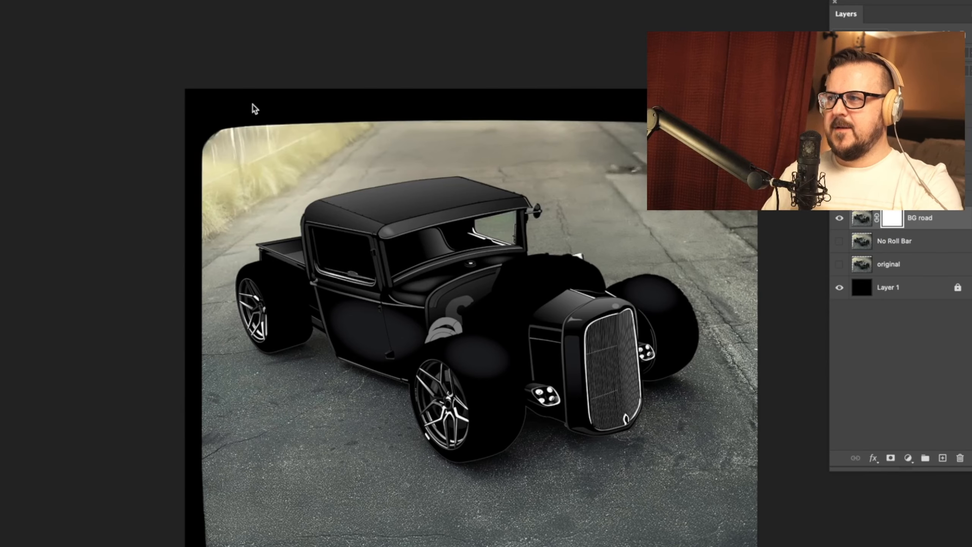
Step: Paint the BG road mask black with a large soft brush, fading out the upper background and the road's outer edges
mouse_move(254, 105)
mouse_down()
mouse_move(749, 197)
mouse_move(719, 203)
mouse_move(749, 195)
mouse_up()
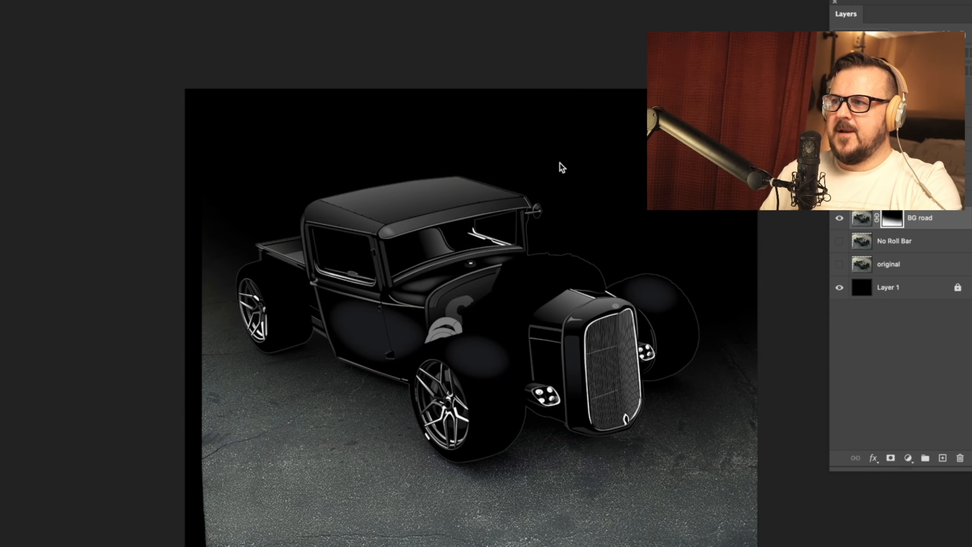
key(ctrl+z)
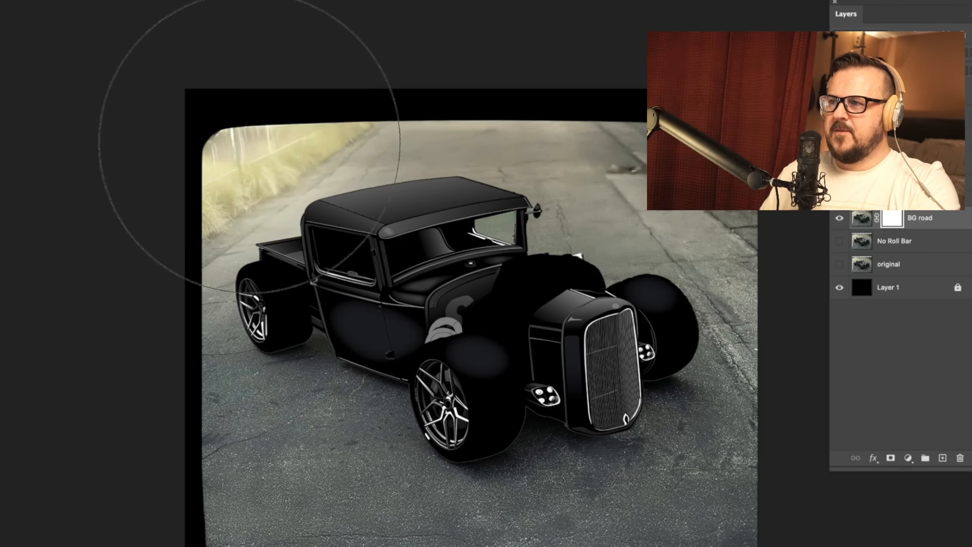
key(bracketleft)
key(bracketleft)
key(bracketleft)
mouse_move(222, 138)
mouse_down()
mouse_move(716, 142)
mouse_move(681, 248)
mouse_up()
mouse_move(757, 536)
mouse_down()
mouse_move(664, 543)
mouse_move(4, 460)
mouse_move(501, 543)
mouse_move(214, 441)
mouse_up()
mouse_move(92, 369)
mouse_down()
mouse_move(60, 178)
mouse_move(34, 415)
mouse_up()
mouse_move(781, 463)
mouse_down()
mouse_move(845, 329)
mouse_move(797, 428)
mouse_up()
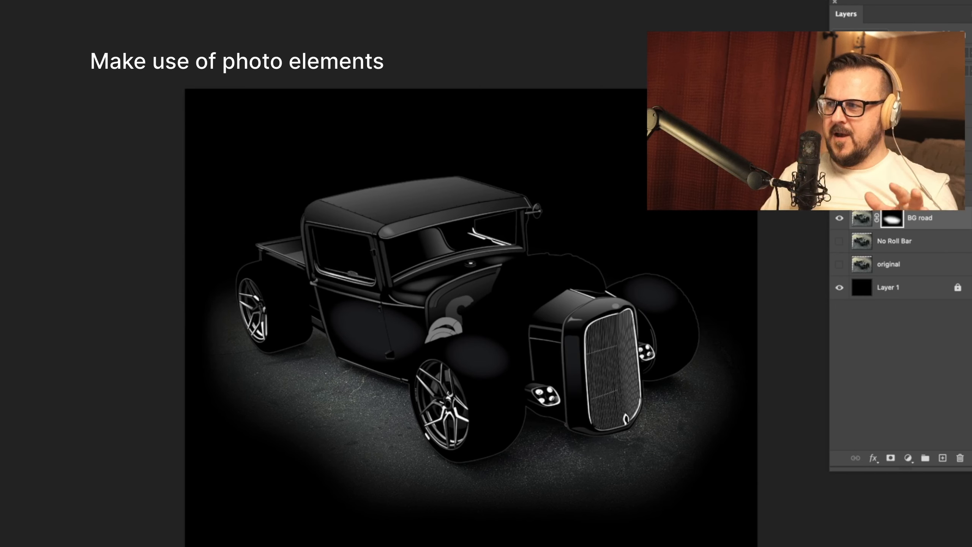
Step: Duplicate the BG road layer, hide the original and darken the copy with a Levels adjustment
drag(865, 225, 942, 458)
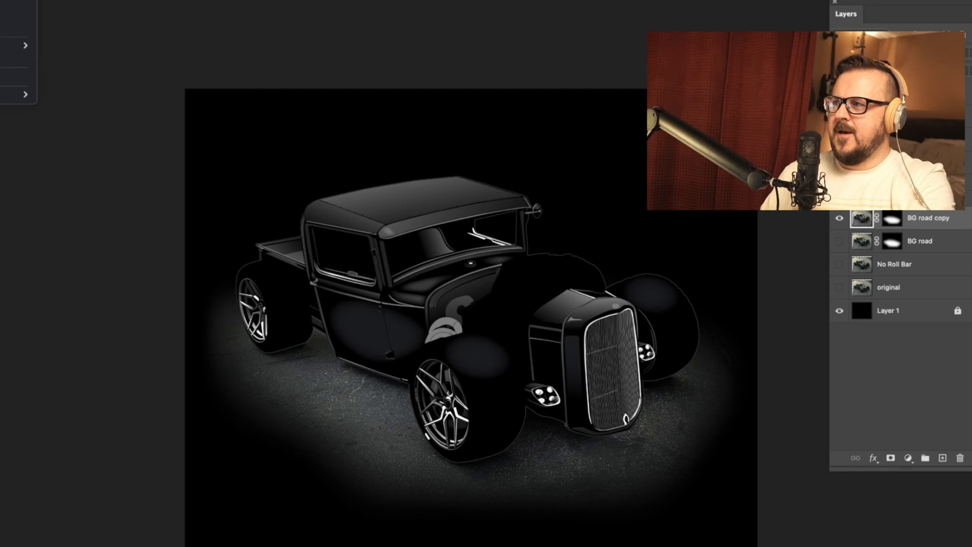
click(76, 0)
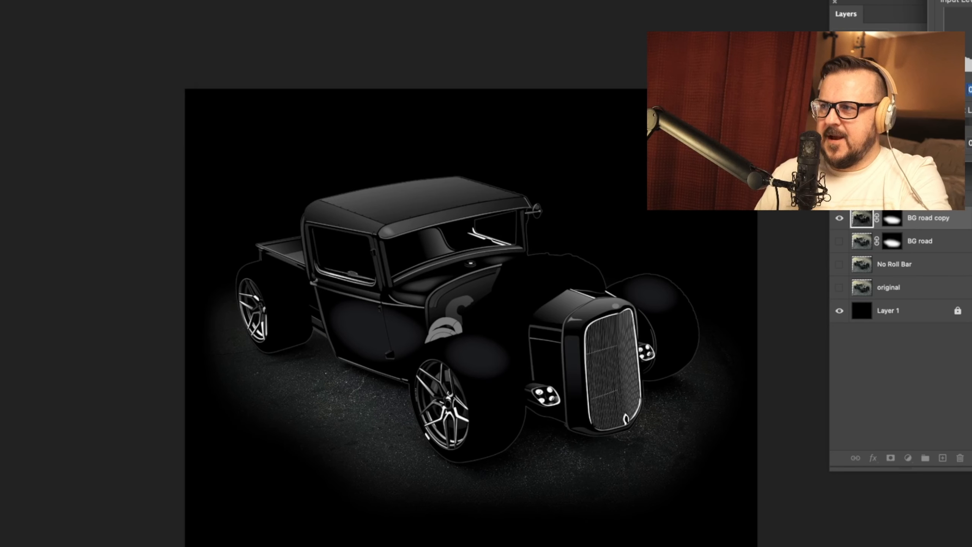
scroll(479, 314, down, 1)
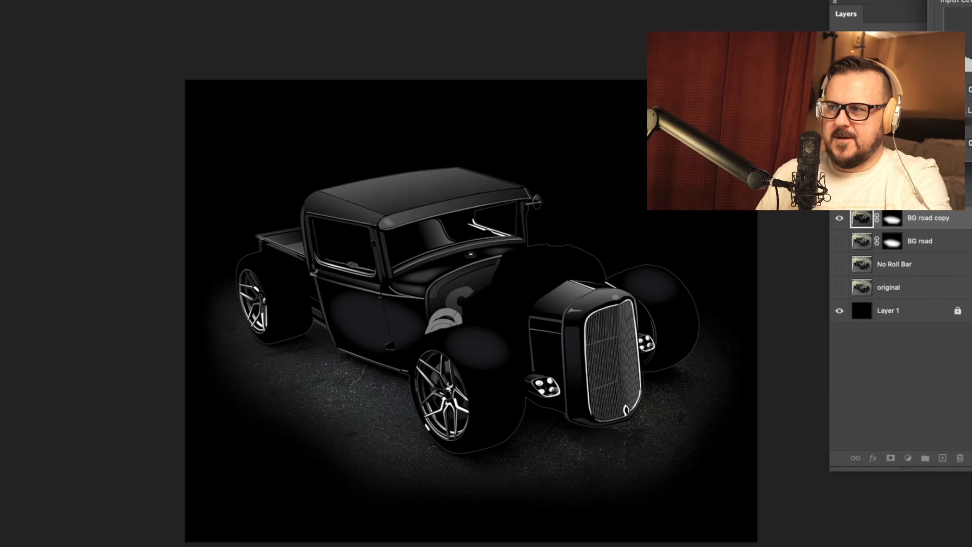
scroll(479, 314, left, 1)
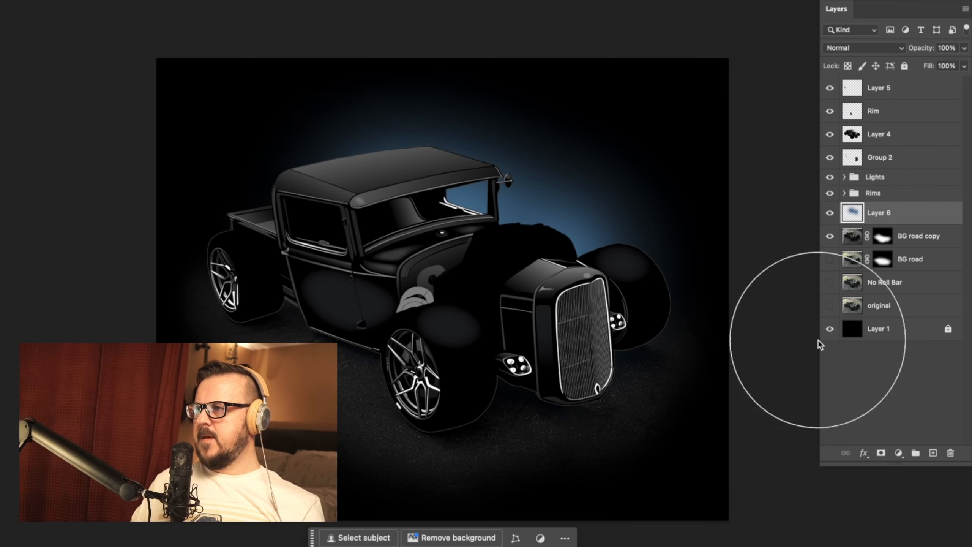
Step: Redo the soft blue glow behind the truck's cab on Layer 6 and set the layer's opacity to 65%
key(super+z)
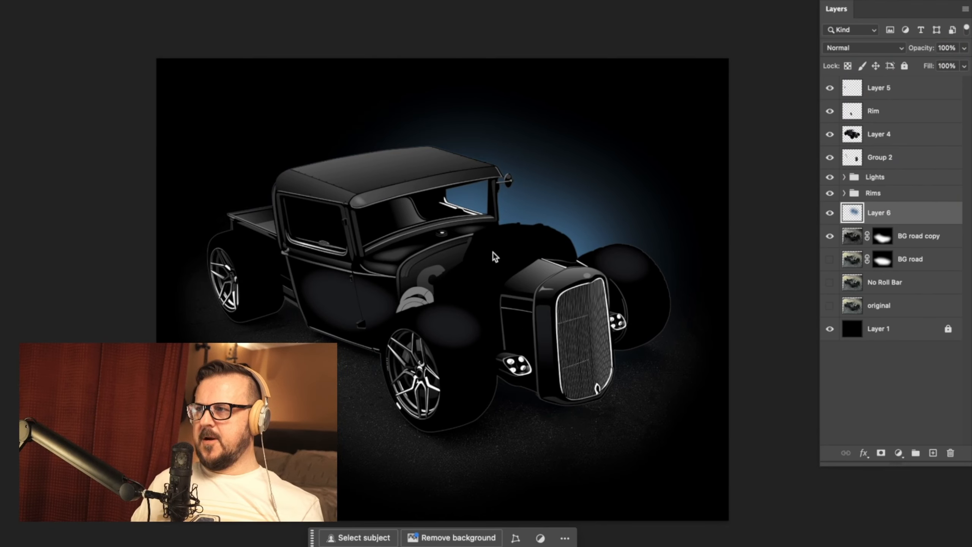
click(484, 255)
click(352, 243)
key(super+z)
click(379, 219)
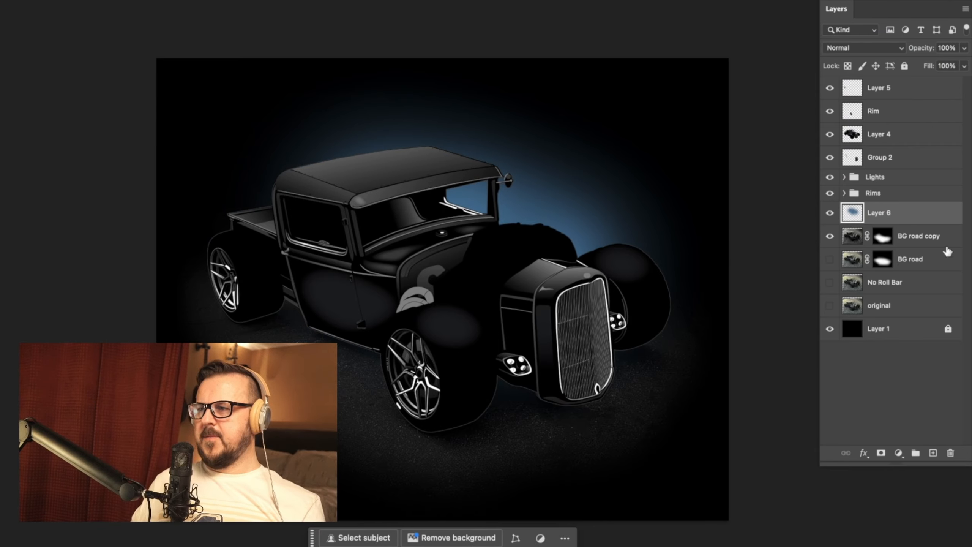
drag(963, 64, 944, 65)
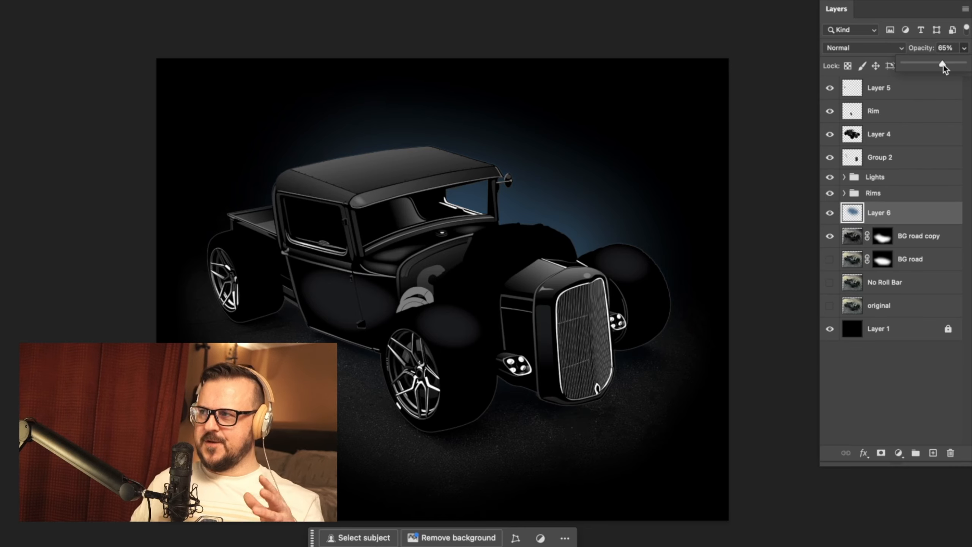
click(890, 398)
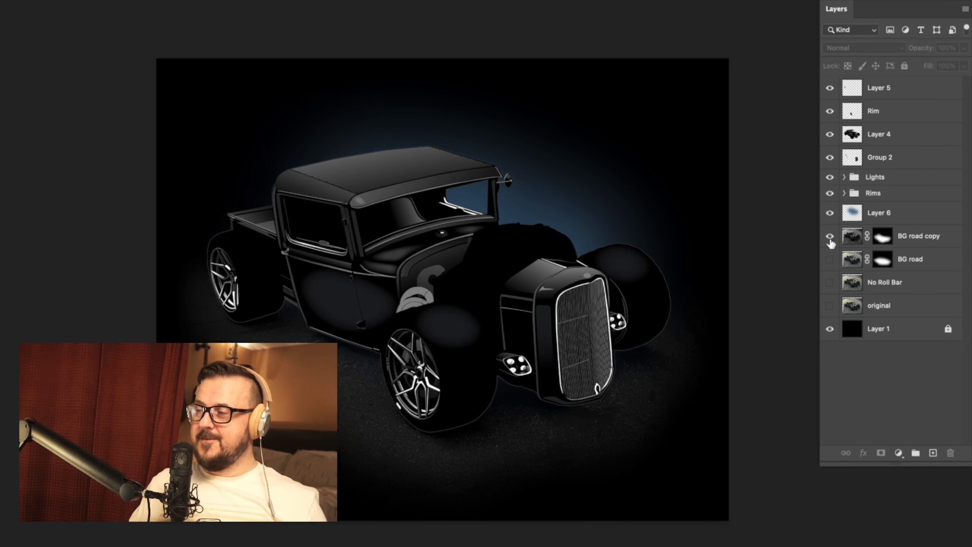
Step: Group the layers from original up to BG road copy and name the group BG
click(877, 307)
shift+click(935, 241)
key(super+g)
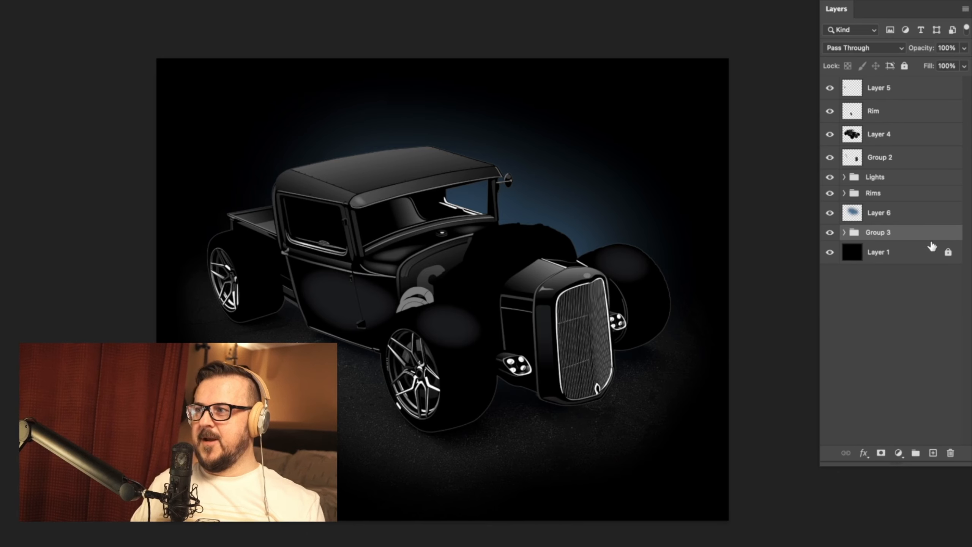
click(829, 232)
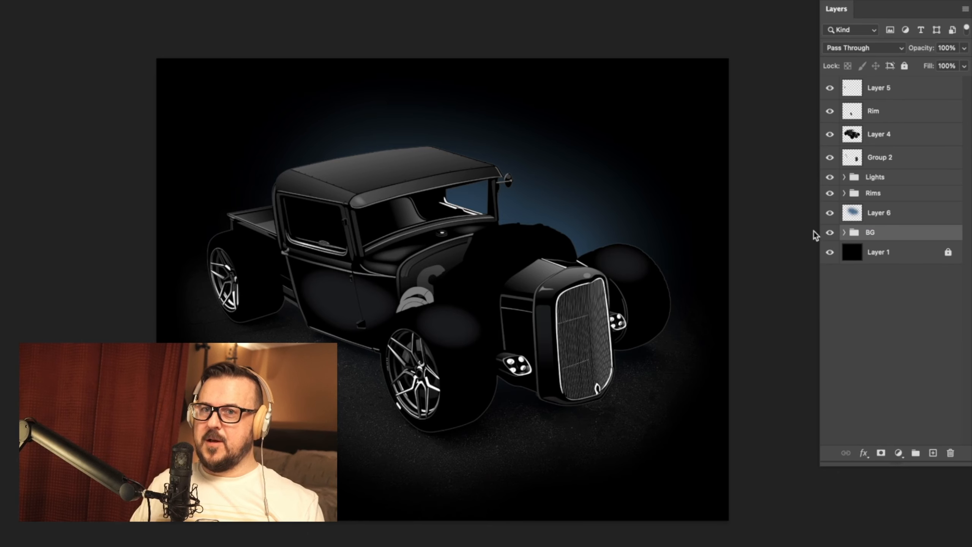
Step: Rename Layer 6 as Blue, toggling its visibility to check the glow
click(830, 213)
click(830, 212)
double_click(880, 213)
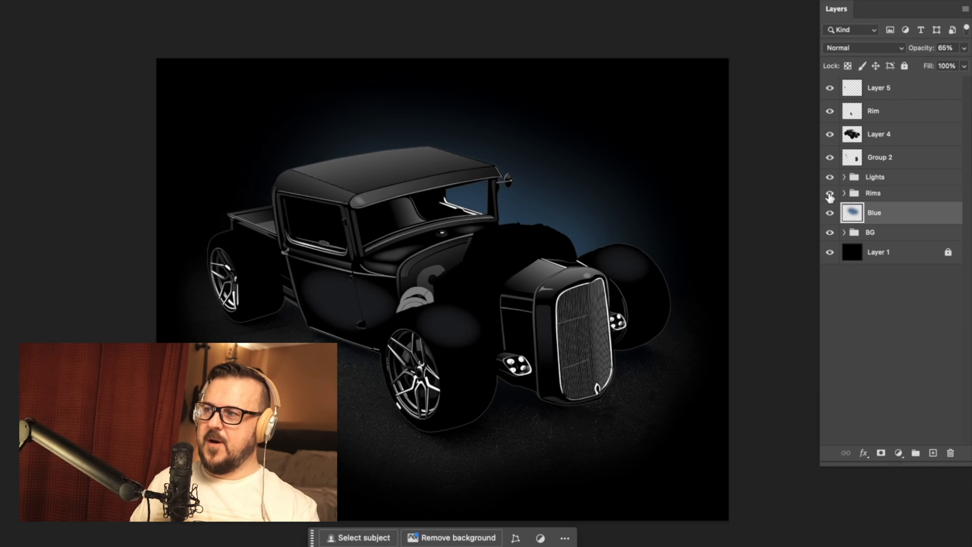
click(830, 213)
click(829, 212)
Step: Toggle the Rim layer and Layer 5 to check their contents, and hide Group 2
click(830, 111)
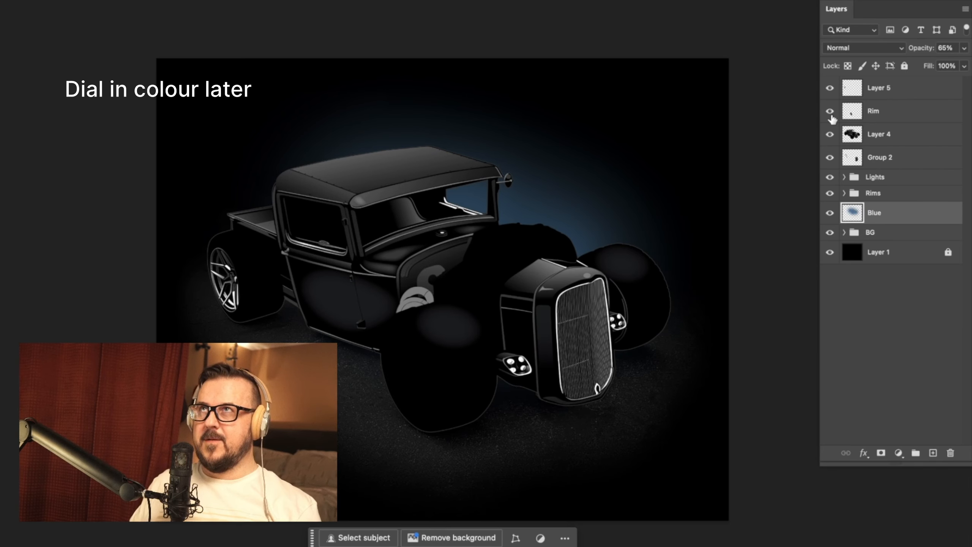
click(830, 110)
click(829, 88)
click(830, 88)
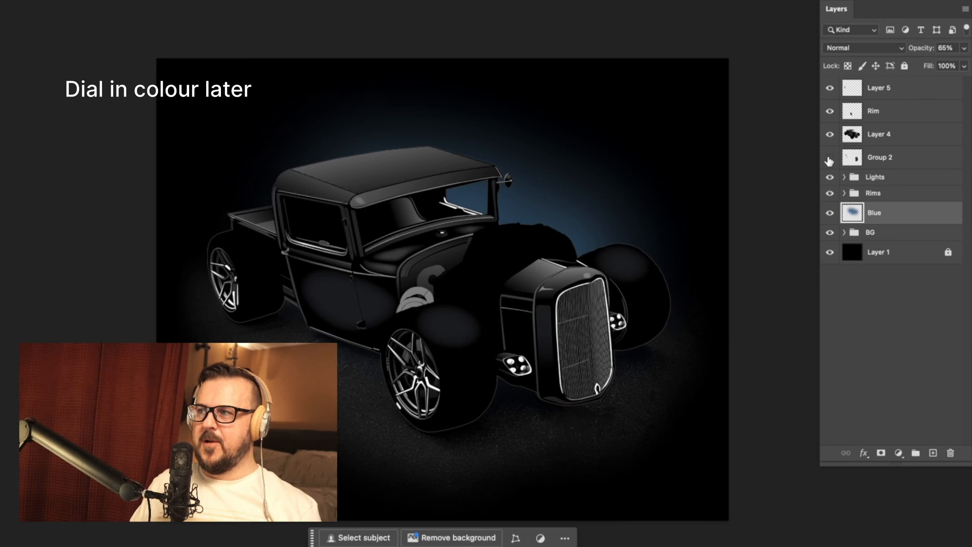
Step: Group Layer 4, Rim and Layer 5 and name the group Model T
click(863, 147)
shift+click(907, 91)
key(ctrl+g)
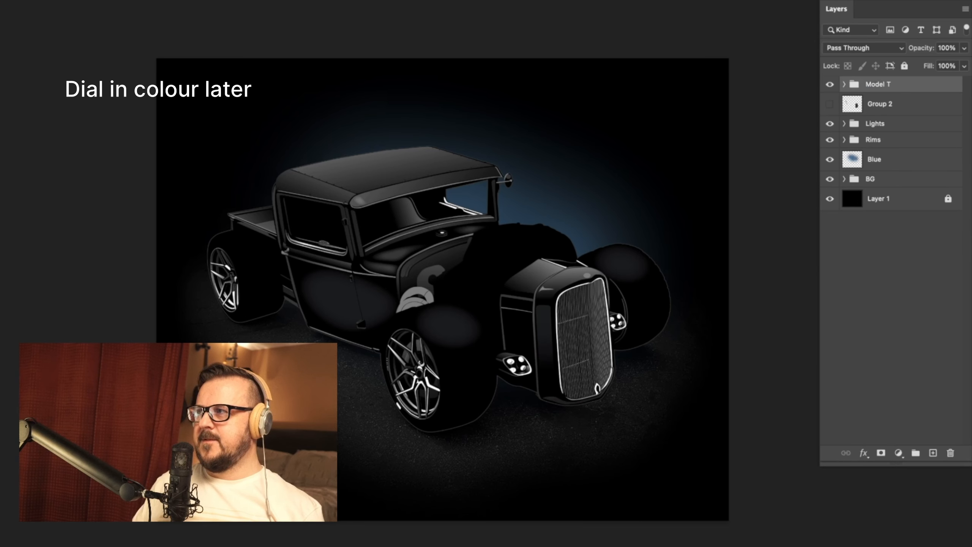
scroll(612, 207, down, 2)
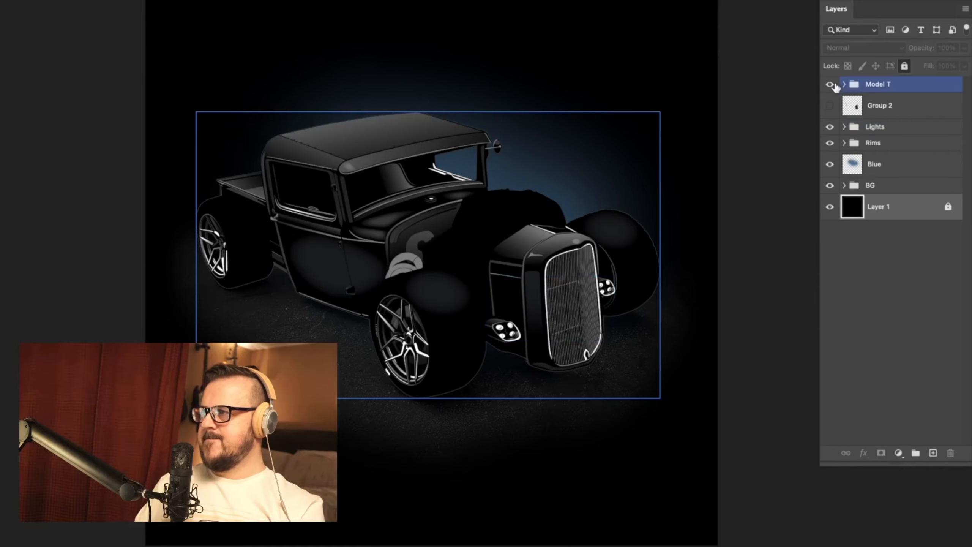
Step: Expand the Model T group and toggle Layer 4's visibility to check its contents
click(844, 84)
click(830, 158)
click(830, 158)
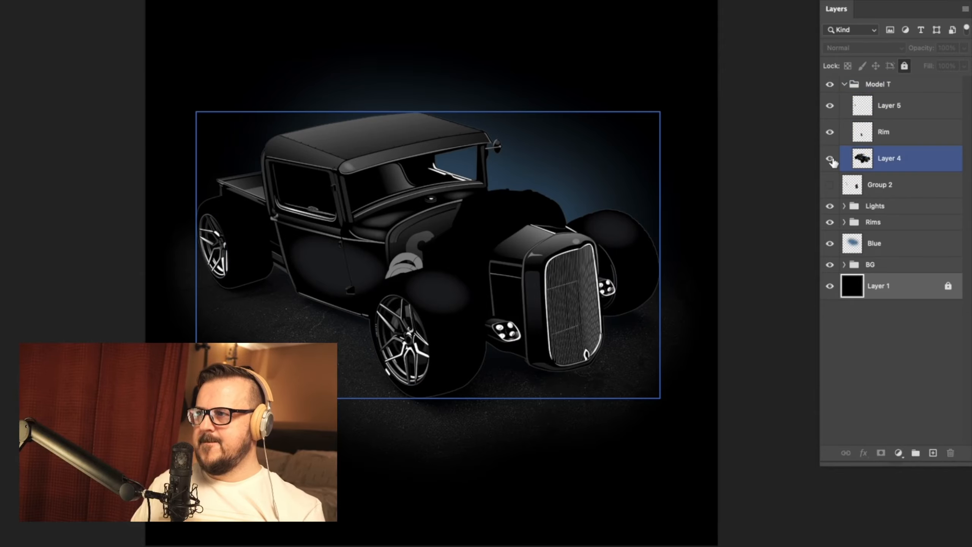
Step: Move the No Roll Bar layer out of the BG group to above the Model T group and make it visible
click(858, 357)
click(858, 264)
click(843, 264)
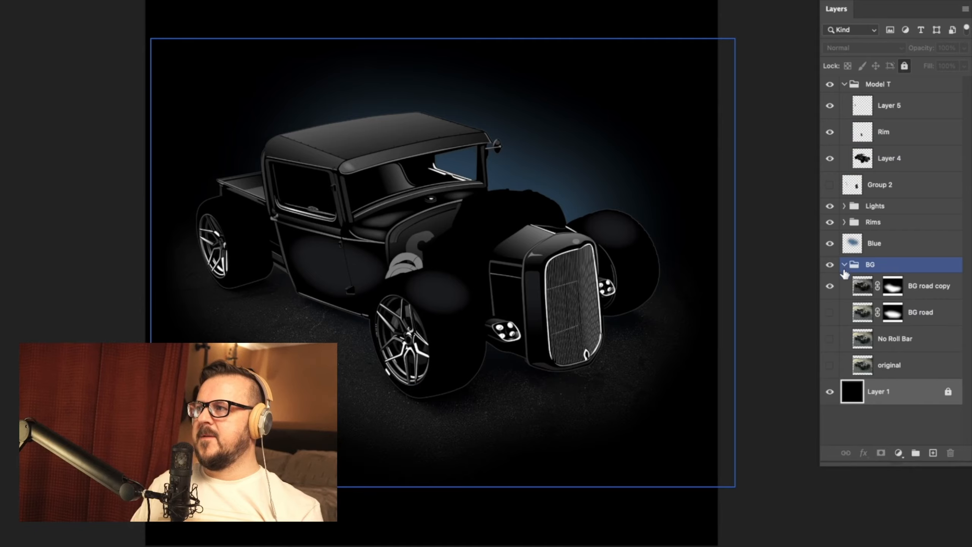
click(838, 286)
drag(863, 345, 874, 75)
click(830, 90)
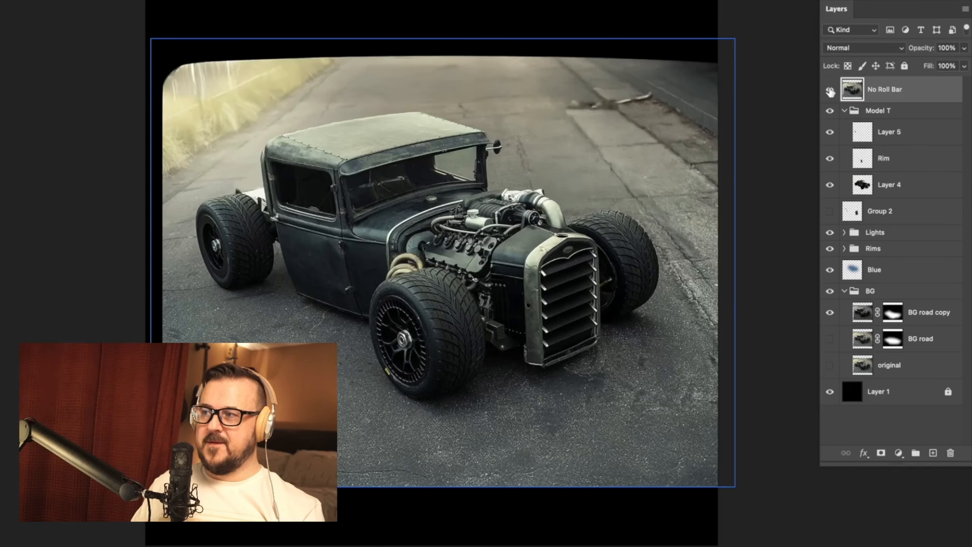
Step: Start tracing a path along the outer edge of the curved exhaust pipe above the front tire
scroll(490, 316, up, 10)
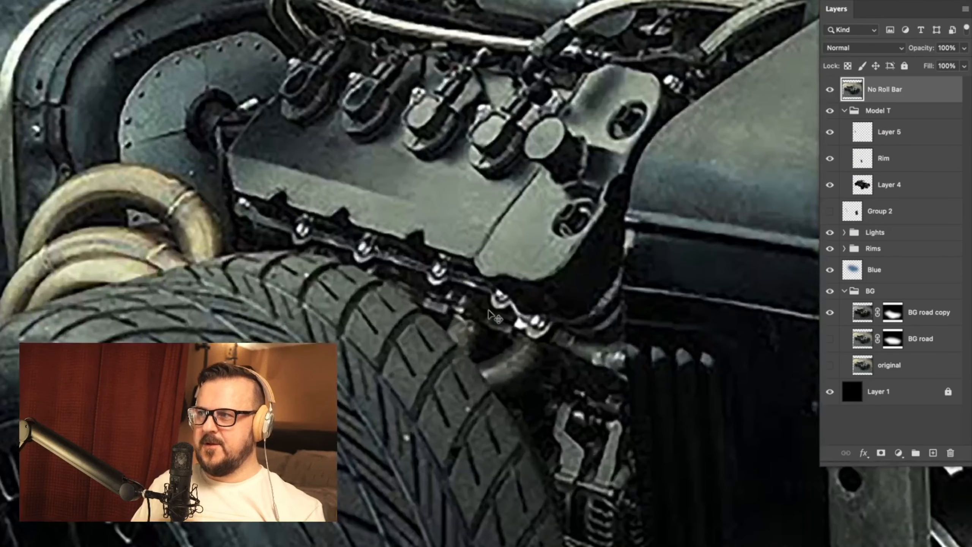
drag(521, 269, 593, 332)
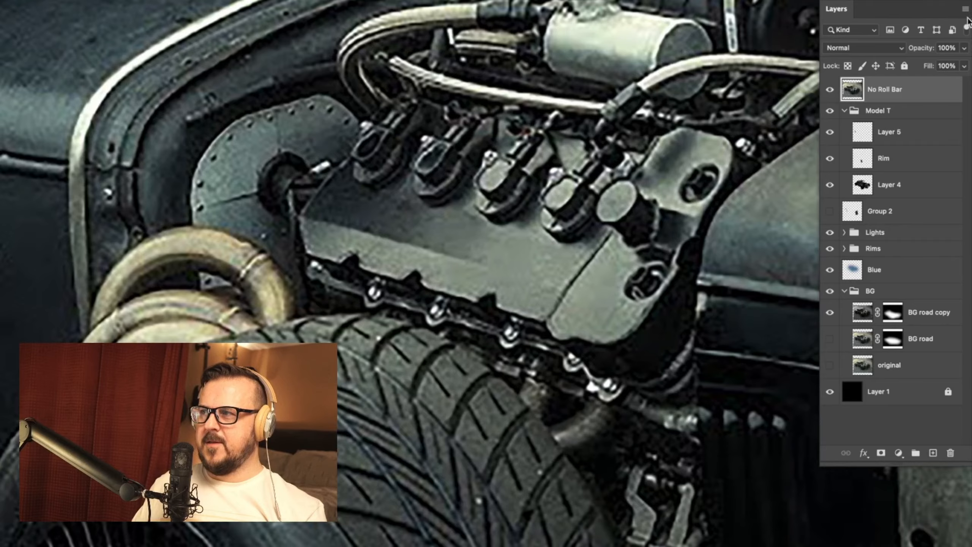
key(Tab)
mouse_move(2, 233)
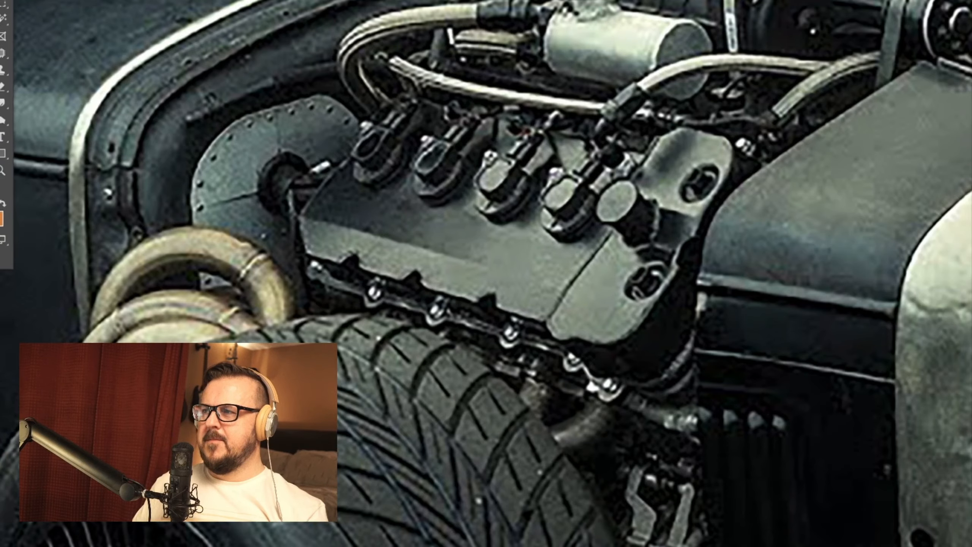
drag(273, 379, 437, 393)
scroll(370, 359, up, 5)
scroll(436, 393, up, 3)
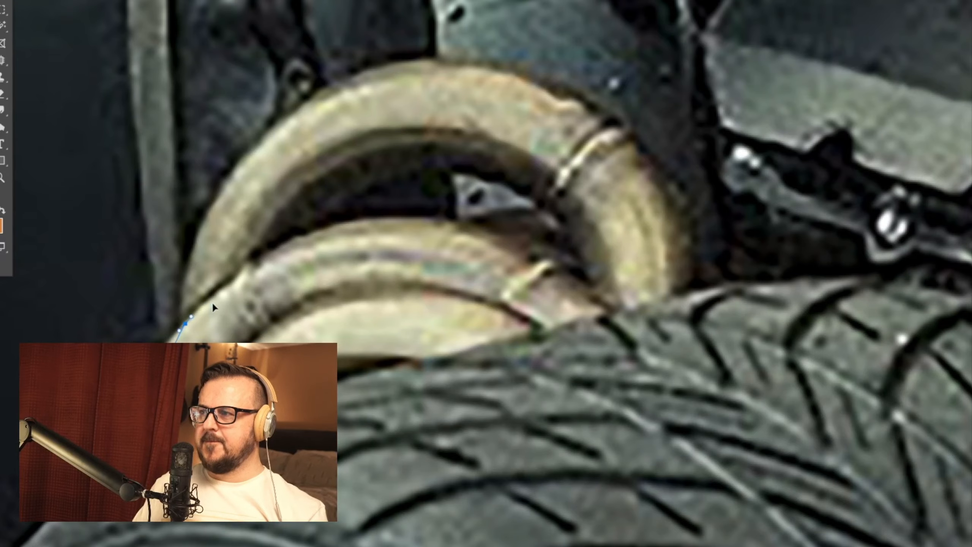
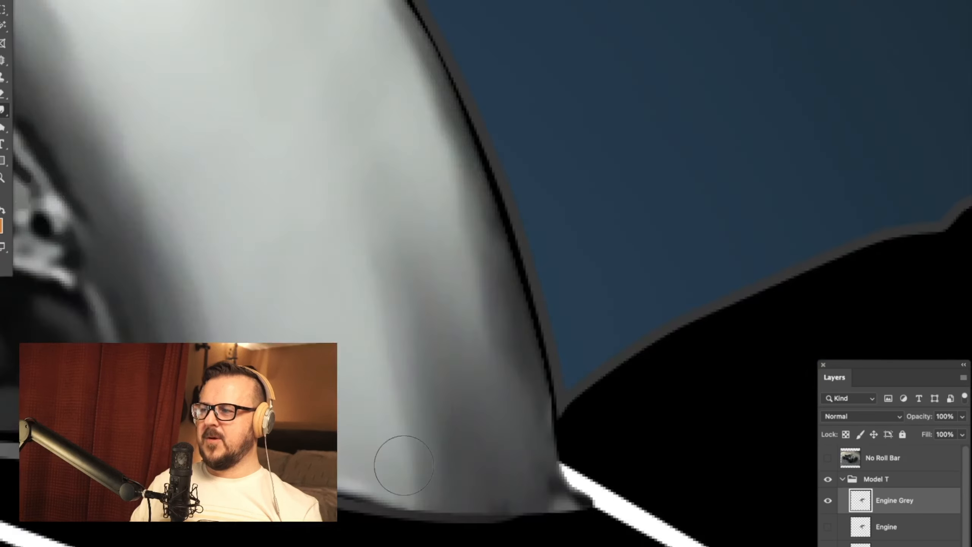
Step: Examine the smudged pipes, bolts and pulley of the Engine Grey layer up close
scroll(286, 321, down, 3)
drag(286, 321, 441, 302)
drag(711, 309, 703, 237)
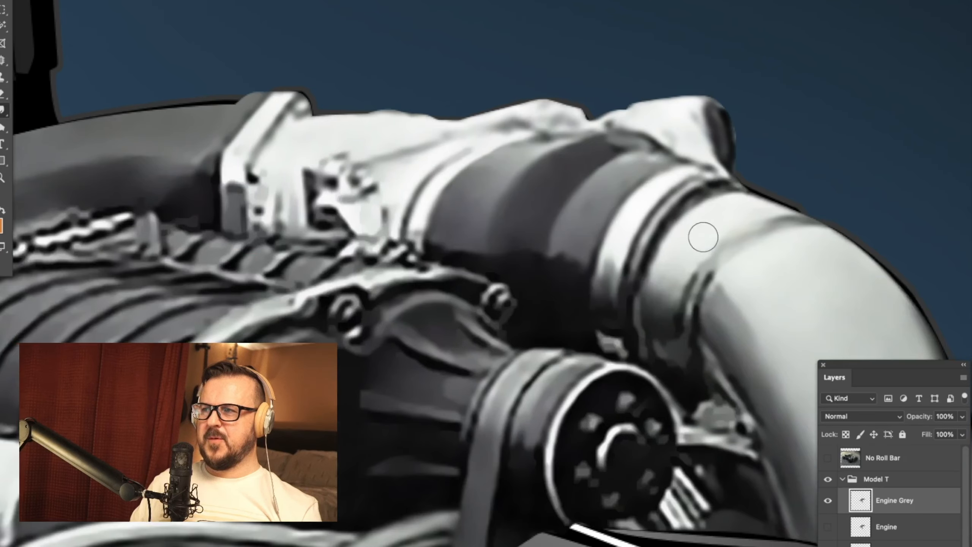
drag(72, 200, 430, 163)
drag(430, 339, 533, 167)
drag(286, 381, 557, 328)
drag(278, 347, 720, 356)
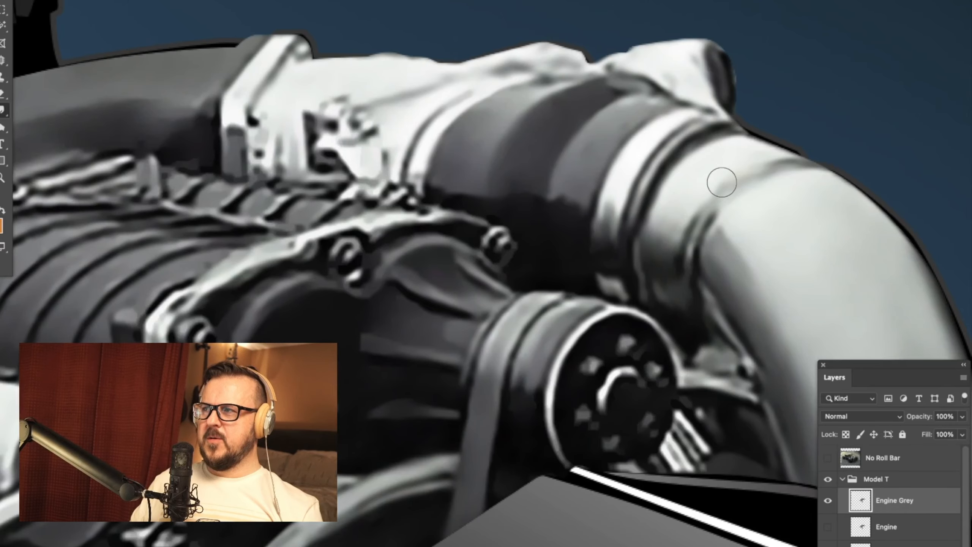
key(super+minus)
mouse_move(110, 150)
mouse_down()
mouse_move(495, 102)
mouse_move(589, 40)
mouse_up()
drag(268, 394, 379, 291)
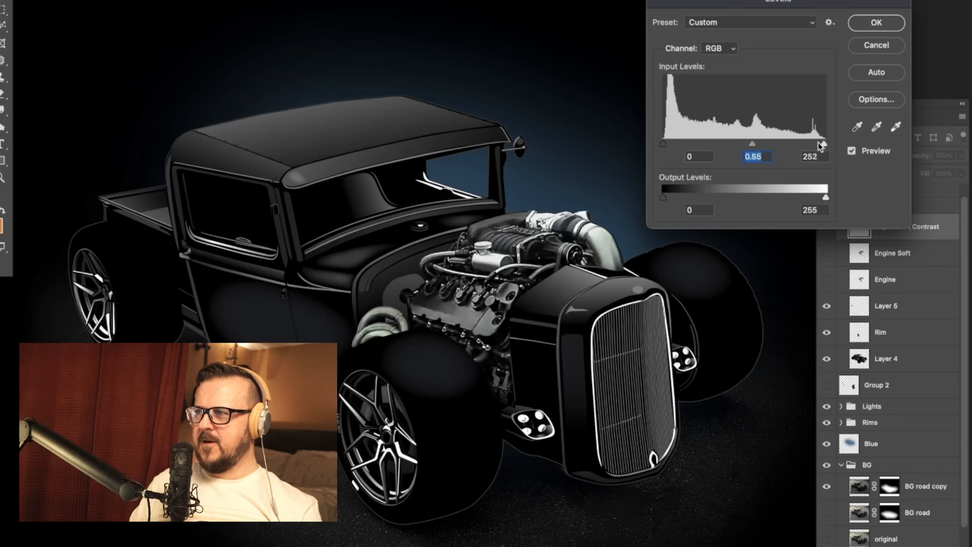
Step: Name the top engine layer Engine Soft Contrast and adjust its Levels to a midtone of 0.58 and a white input of 233
key(Return)
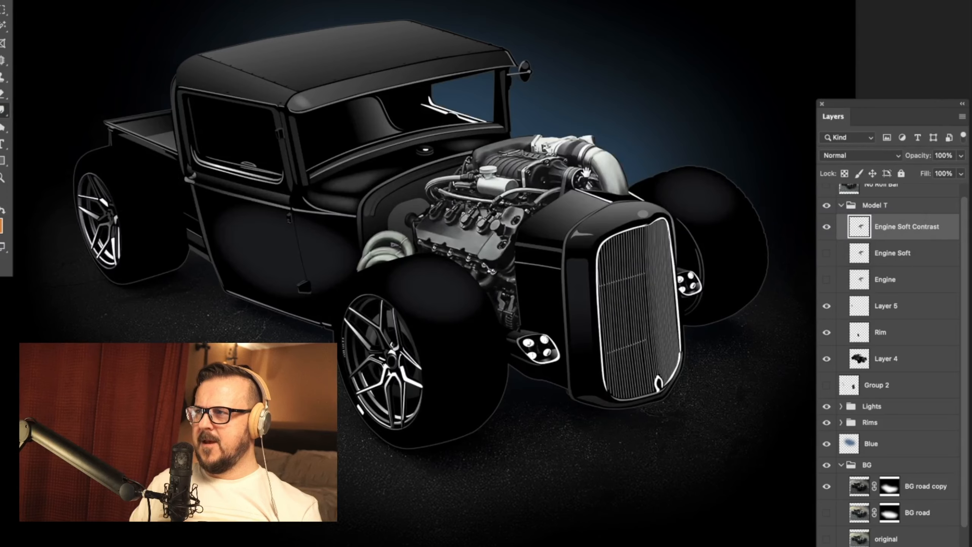
drag(586, 173, 581, 249)
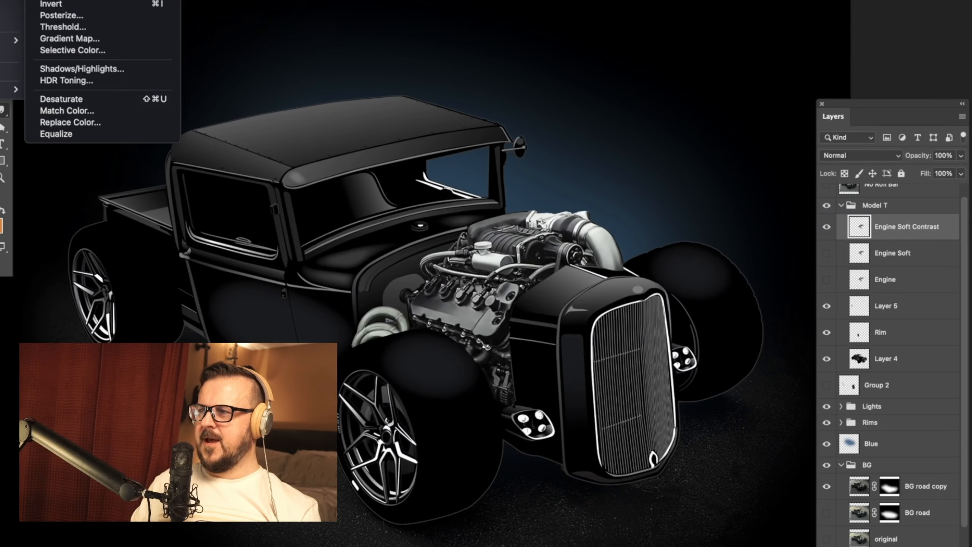
key(super+l)
drag(971, 0, 749, 2)
mouse_move(744, 144)
mouse_down()
mouse_move(730, 144)
mouse_move(752, 144)
mouse_up()
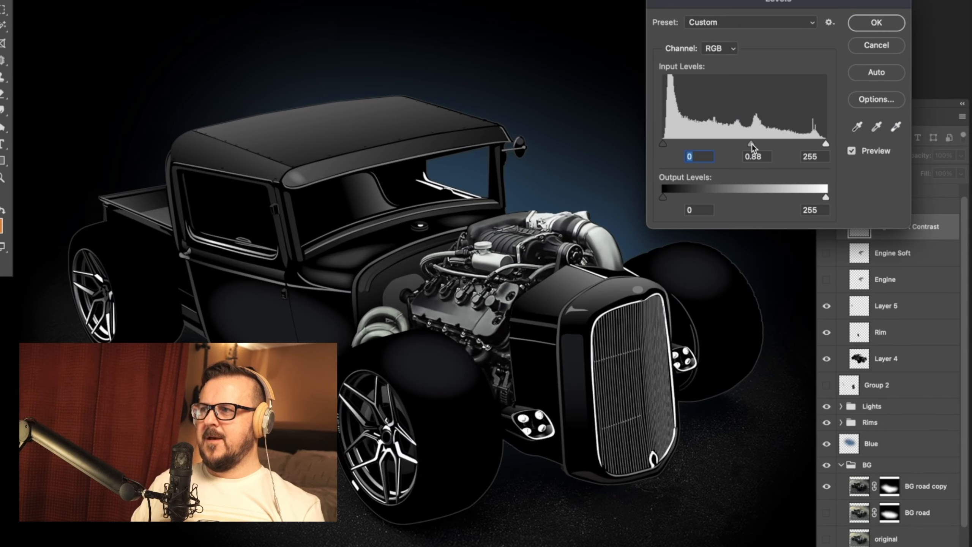
drag(826, 144, 815, 144)
drag(752, 144, 763, 144)
click(852, 152)
click(852, 151)
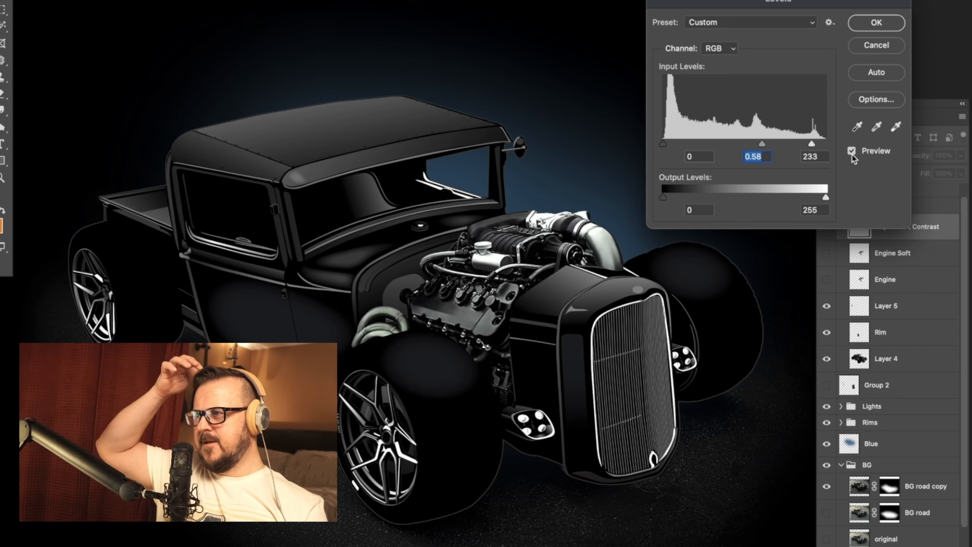
click(852, 153)
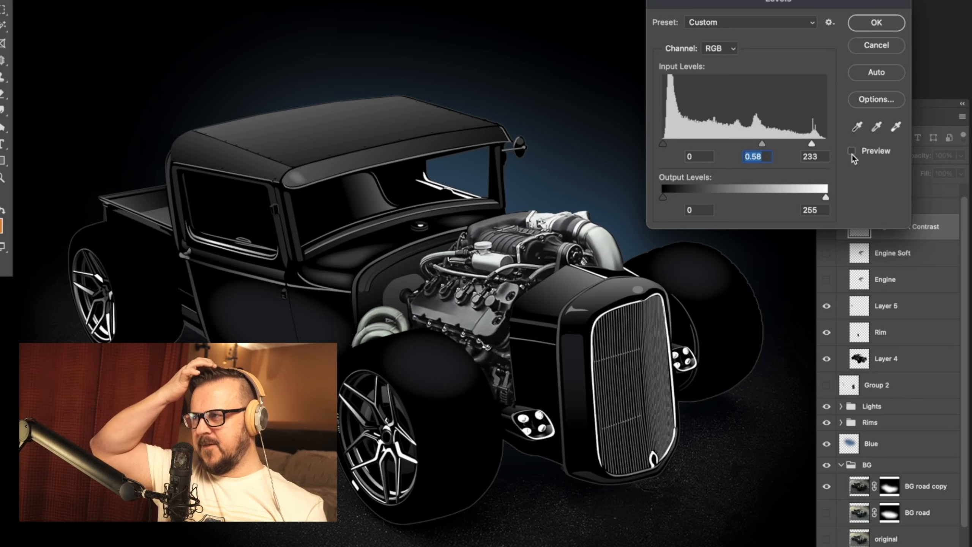
click(852, 154)
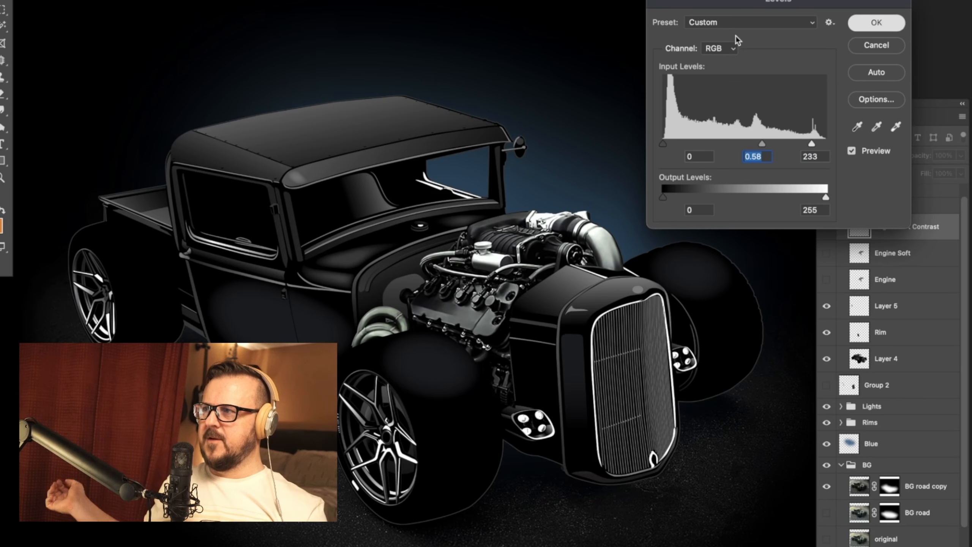
click(874, 24)
drag(661, 178, 670, 125)
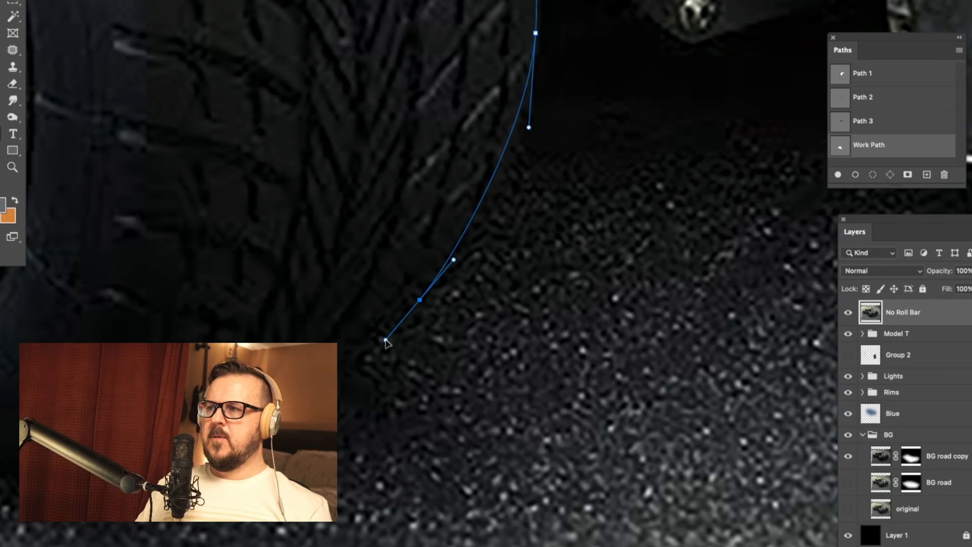
Step: Trace the near front tire's lower edge and outer sidewall on the No Roll Bar layer and close the path
drag(298, 401, 565, 344)
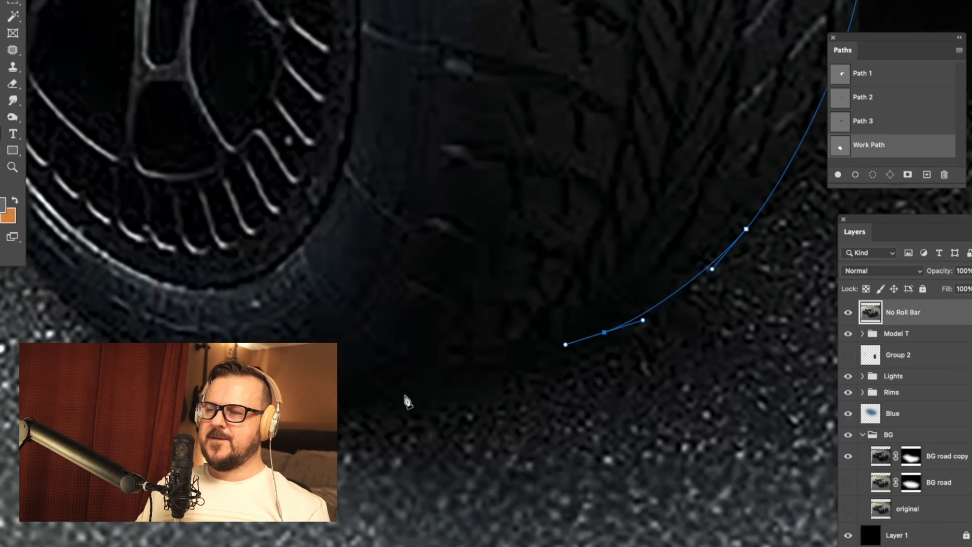
drag(374, 391, 302, 401)
drag(217, 377, 349, 418)
drag(268, 412, 233, 385)
drag(233, 385, 325, 497)
drag(157, 274, 89, 143)
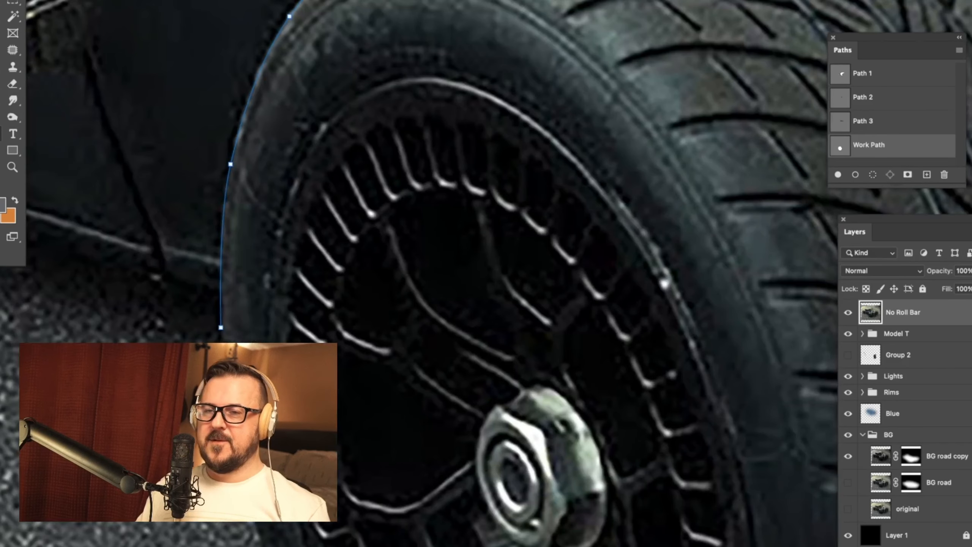
click(221, 312)
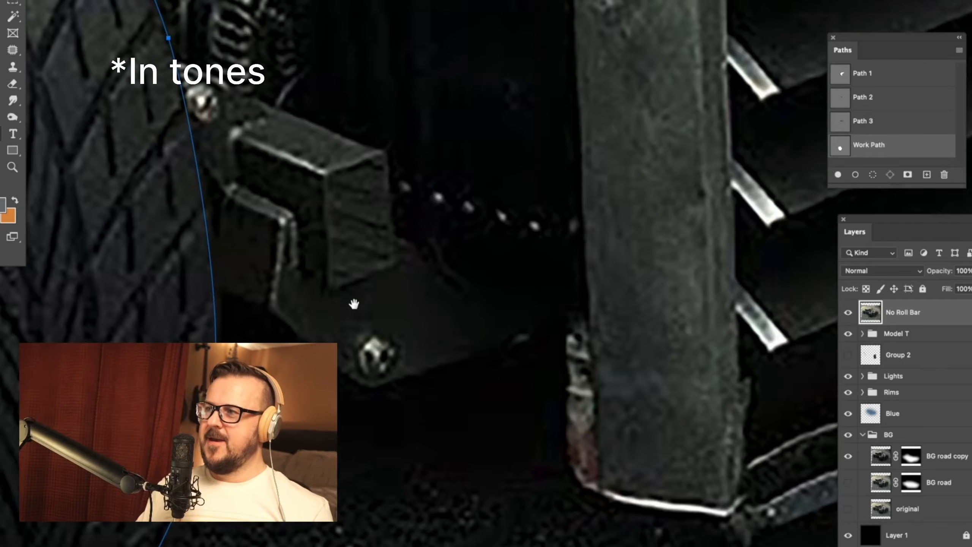
Step: Start a curved path over the top of the far front tire from where it meets the curved pipe
drag(354, 304, 374, 262)
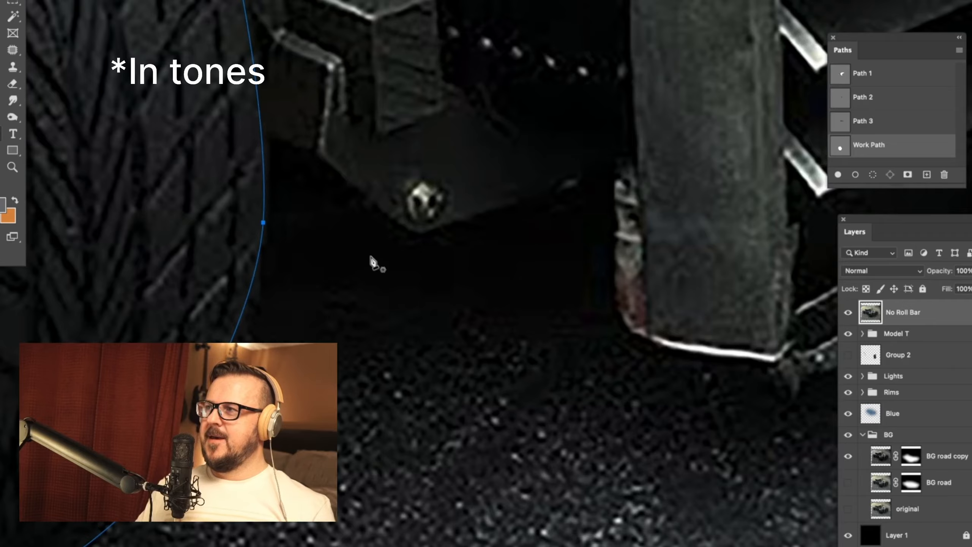
key(super+minus)
key(super+minus)
key(super+minus)
key(super+plus)
drag(599, 285, 483, 304)
key(super+plus)
key(super+plus)
key(super+plus)
click(145, 281)
drag(197, 243, 230, 227)
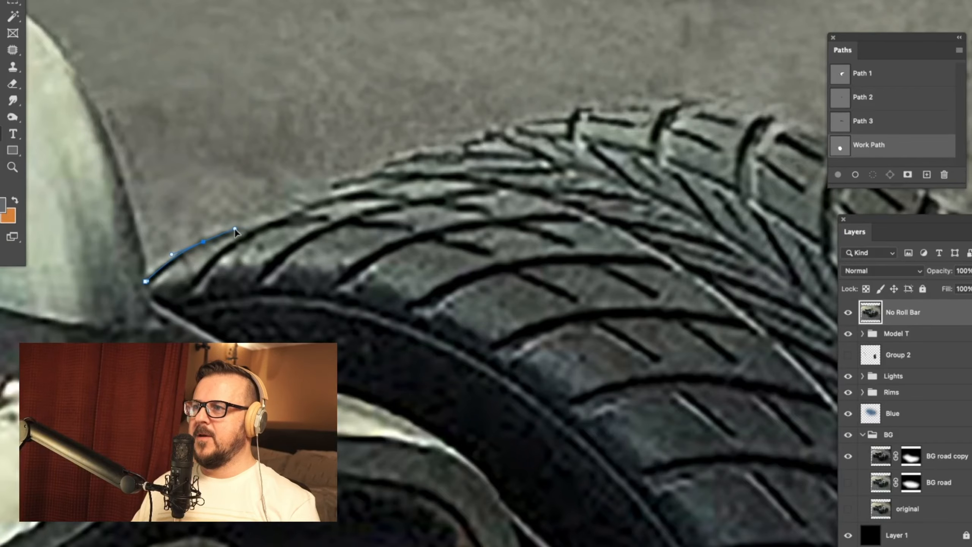
drag(404, 155, 152, 161)
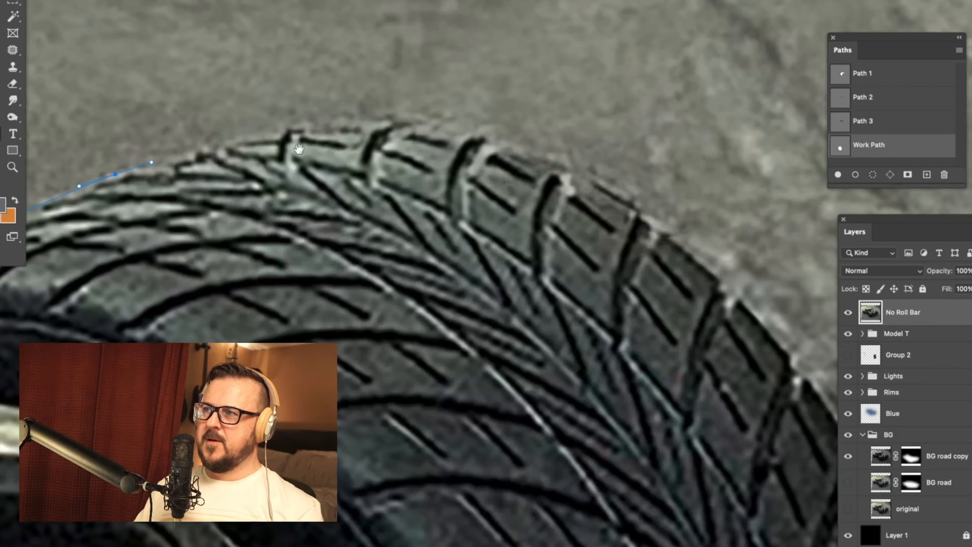
drag(430, 134, 502, 138)
drag(638, 213, 327, 109)
drag(418, 193, 485, 272)
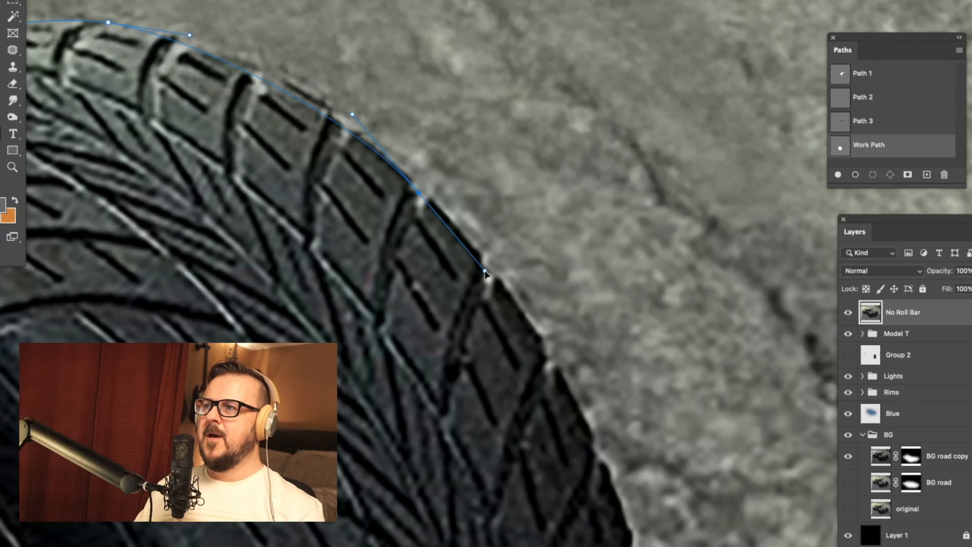
key(super+z)
Step: Trace the far front tire's upper tread blocks closely, following the notches between them
drag(256, 61, 475, 235)
key(super+plus)
key(super+plus)
key(super+plus)
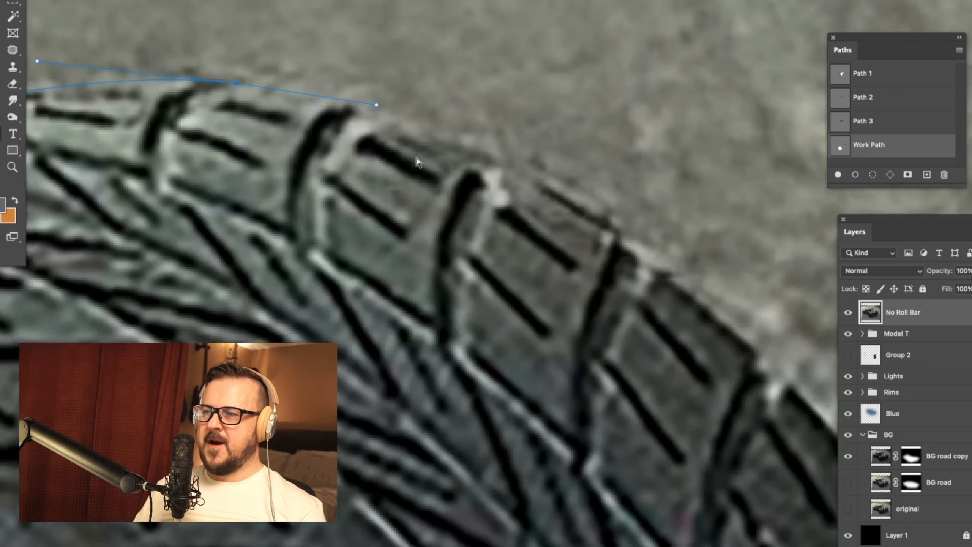
click(352, 102)
drag(468, 144, 514, 162)
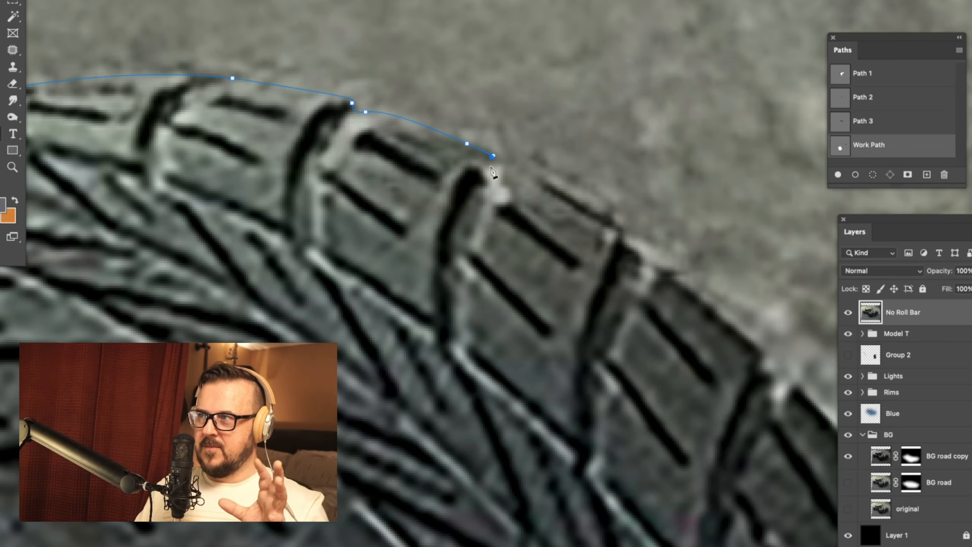
drag(659, 265, 518, 208)
drag(481, 174, 483, 174)
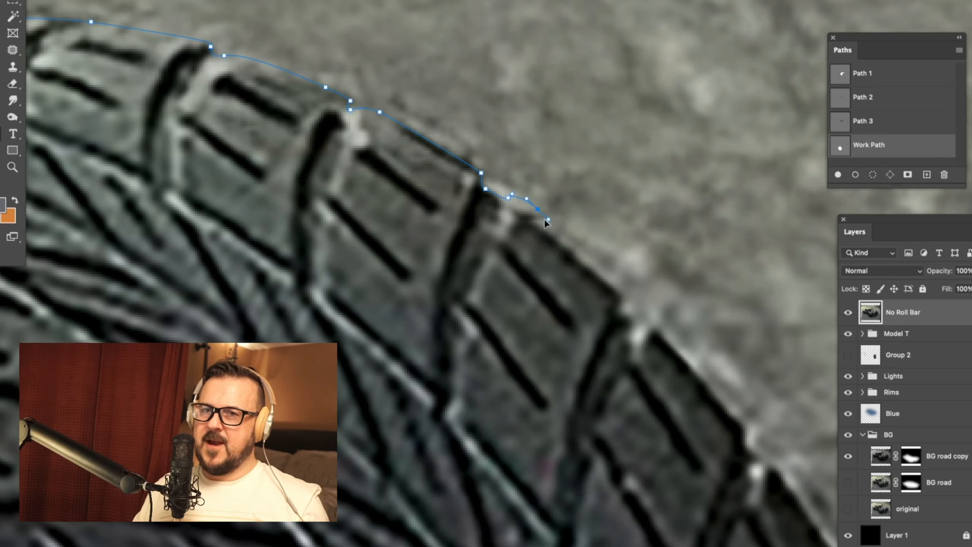
drag(545, 219, 540, 213)
Step: Continue the path notch by notch around the outer shoulder of the far front tire
drag(583, 254, 452, 139)
click(492, 180)
drag(489, 201, 528, 214)
drag(643, 354, 517, 203)
drag(490, 166, 503, 188)
drag(517, 198, 524, 208)
drag(568, 262, 472, 117)
drag(500, 171, 505, 207)
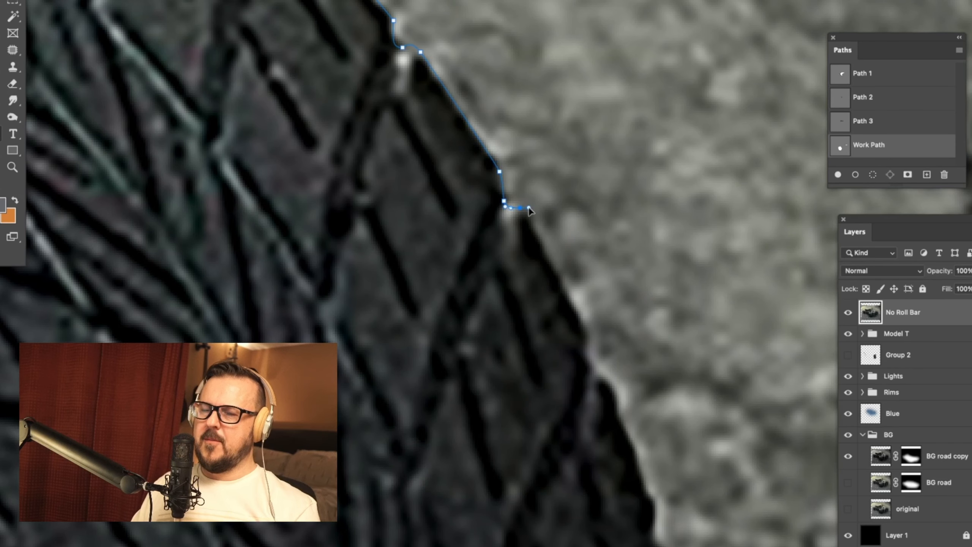
Step: Extend the path down the far front tire's outer side, past its widest point toward the road
drag(578, 291, 425, 94)
mouse_move(460, 173)
mouse_down()
mouse_move(484, 204)
mouse_move(441, 113)
mouse_move(466, 186)
mouse_up()
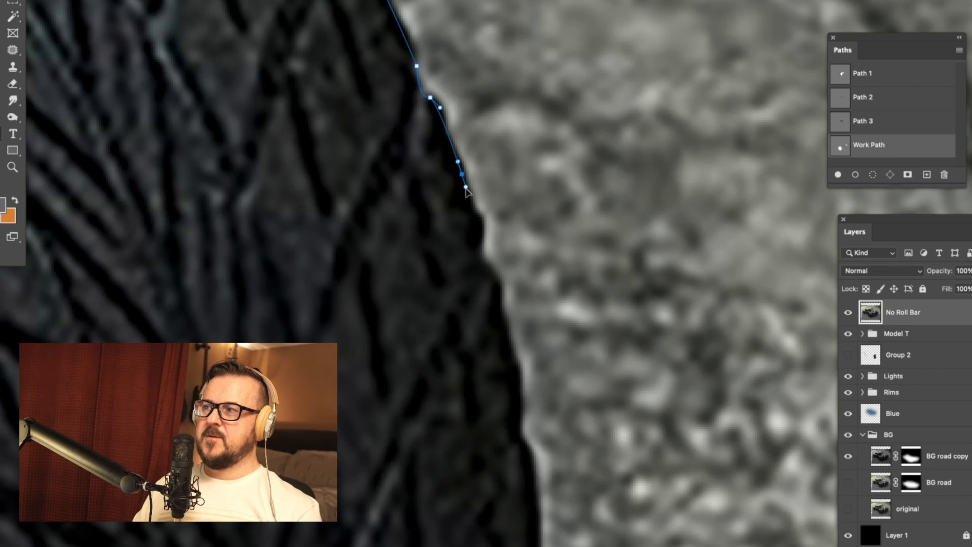
drag(491, 226, 462, 142)
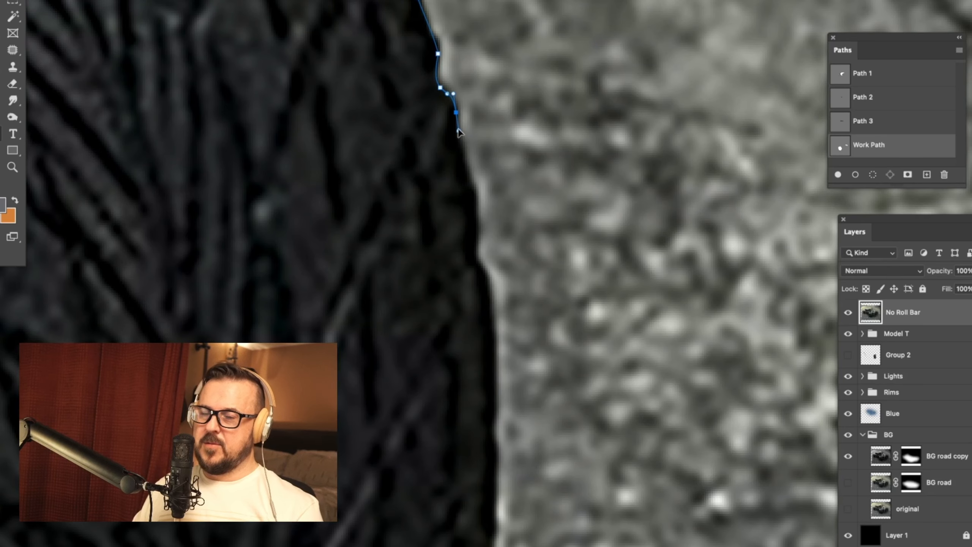
drag(475, 228, 481, 185)
drag(496, 240, 491, 114)
drag(498, 224, 499, 150)
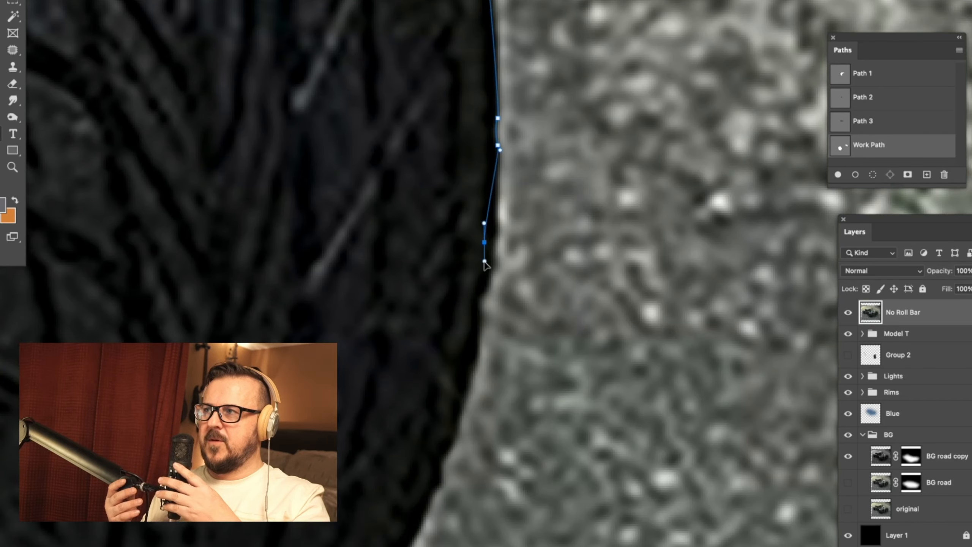
drag(498, 218, 512, 183)
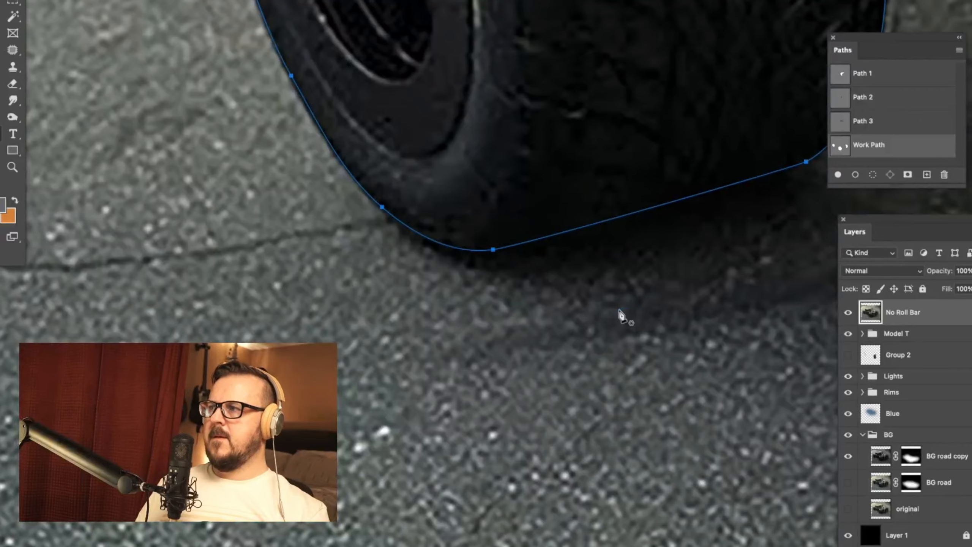
Step: Reshape the lower edge of the rear tire's path by adjusting the curve at its bottom anchor point
mouse_move(621, 291)
mouse_down()
mouse_move(518, 337)
mouse_move(637, 210)
mouse_up()
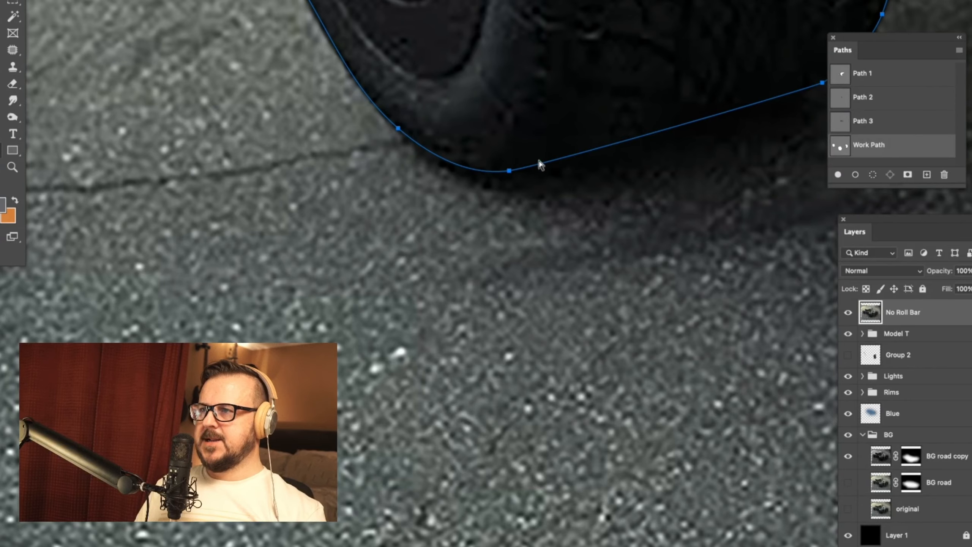
click(509, 171)
drag(577, 167, 550, 266)
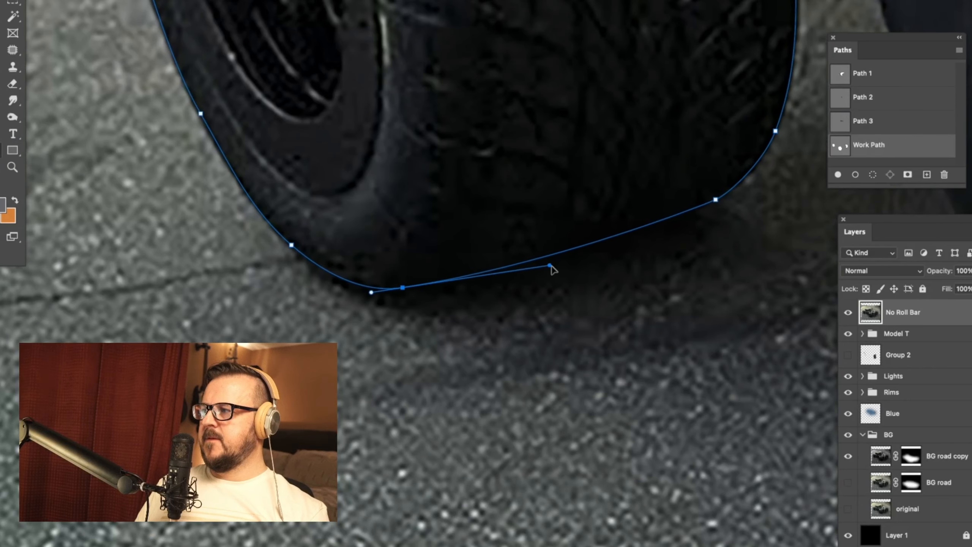
drag(550, 266, 501, 428)
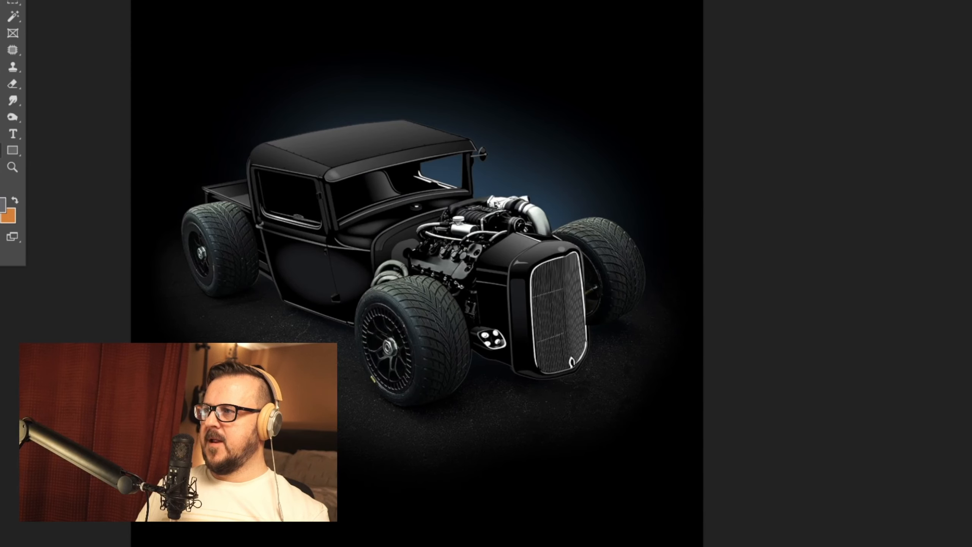
Step: Lower the saturation of the isolated tires with a Hue/Saturation adjustment
drag(727, 244, 825, 278)
key(ctrl+plus)
drag(900, 222, 825, 206)
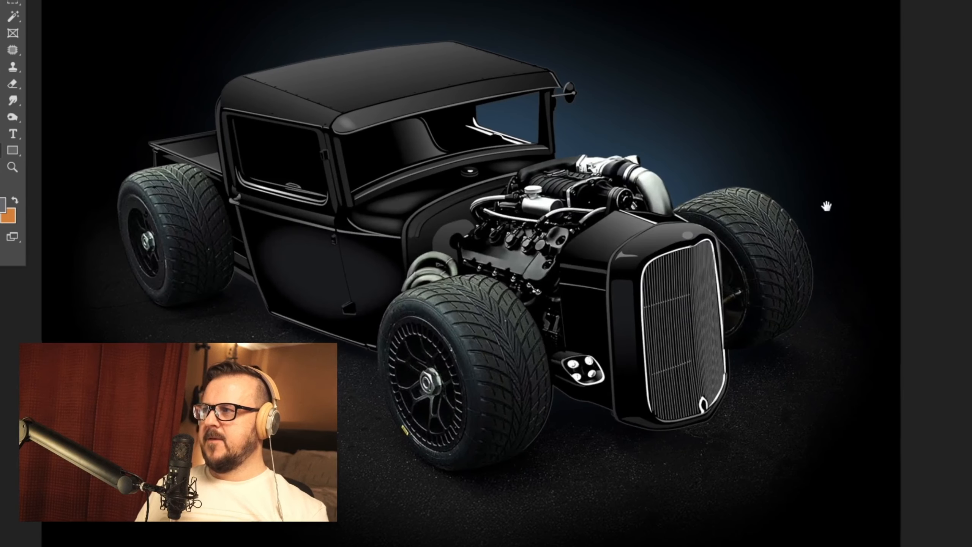
drag(880, 288, 861, 278)
click(0, 0)
mouse_move(0, 0)
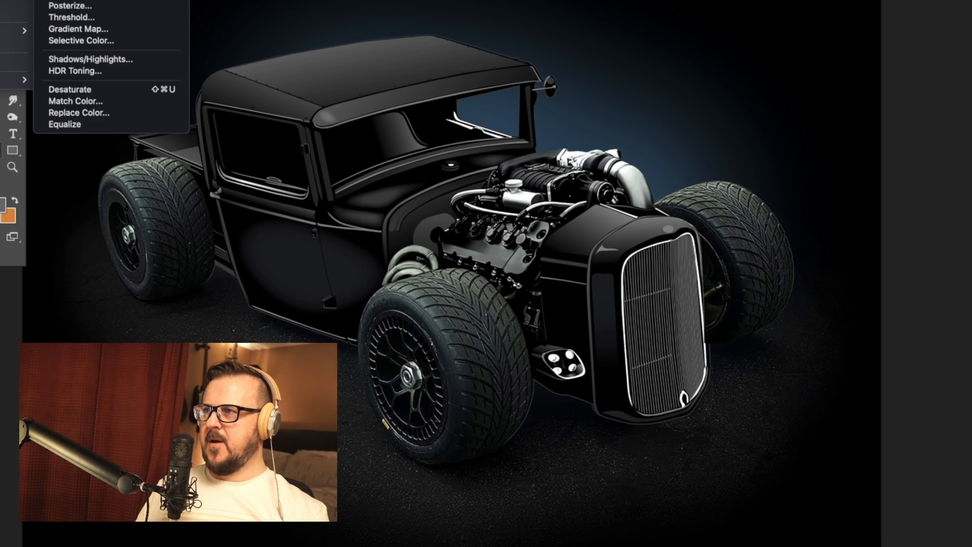
click(111, 0)
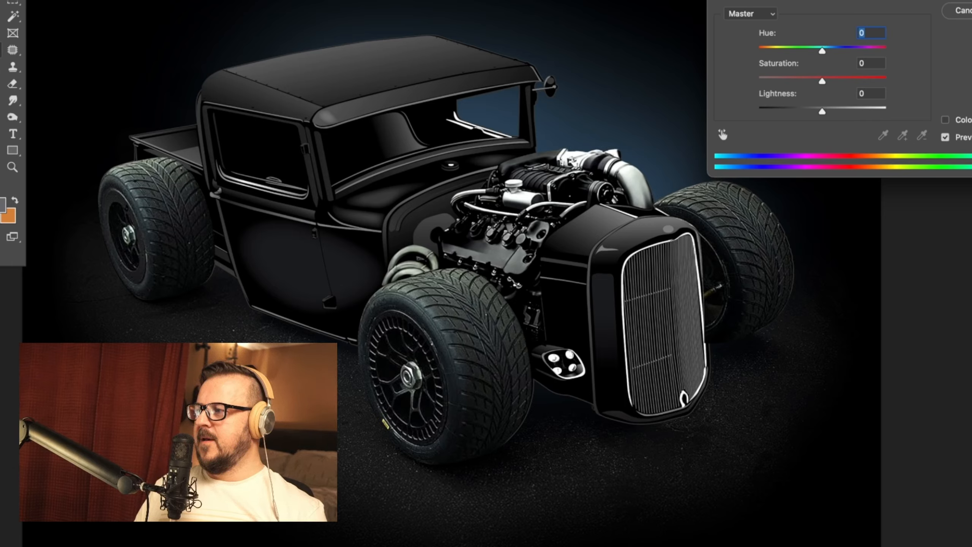
mouse_move(780, 78)
mouse_down()
mouse_move(789, 79)
mouse_move(773, 80)
mouse_up()
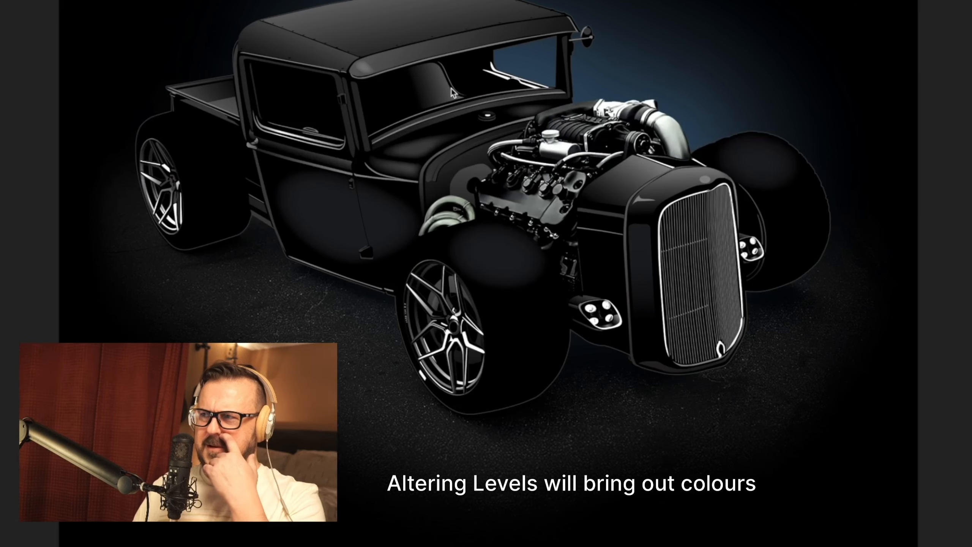
Step: Make the Tires Isolated copy layer visible and check the tires against the vector truck
key(Tab)
drag(520, 98, 519, 153)
key(F7)
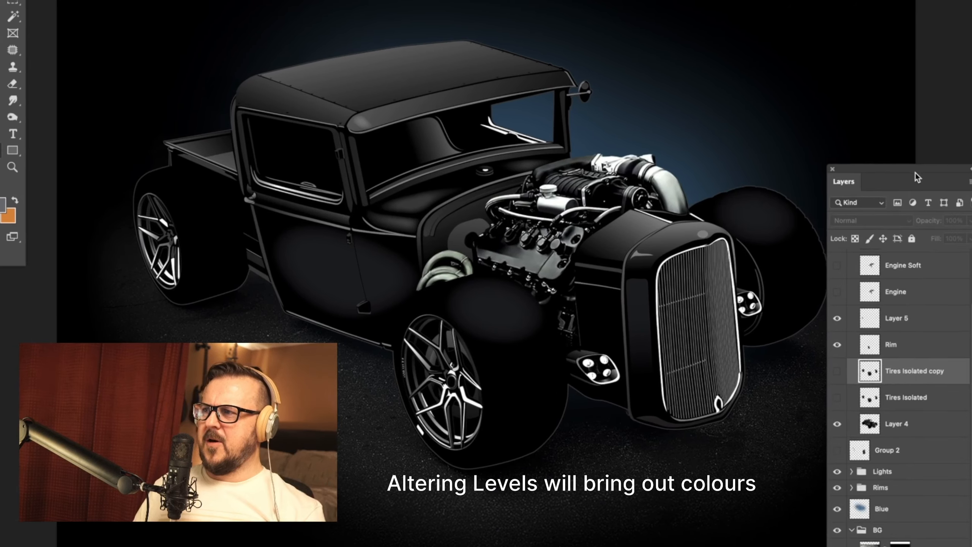
drag(918, 177, 971, 178)
click(831, 343)
drag(793, 114, 810, 145)
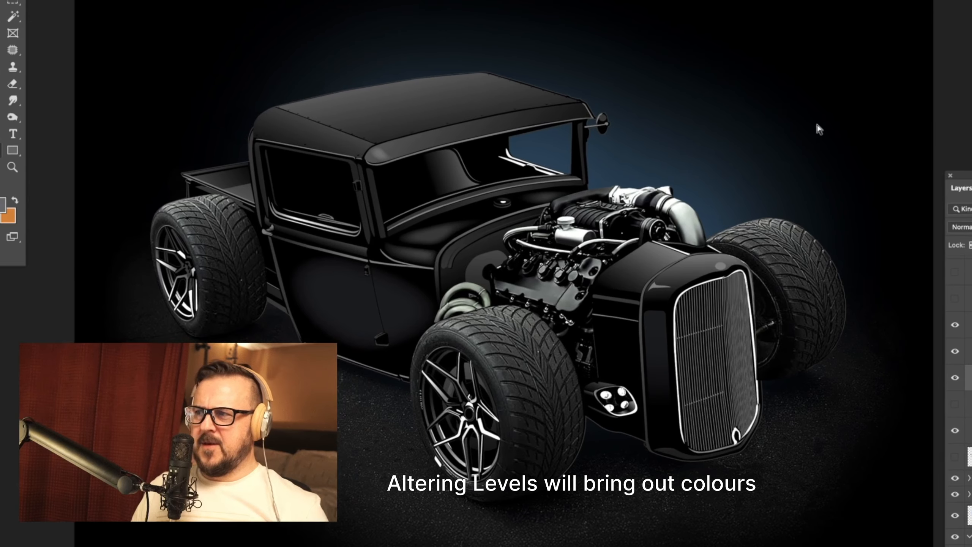
key(super+plus)
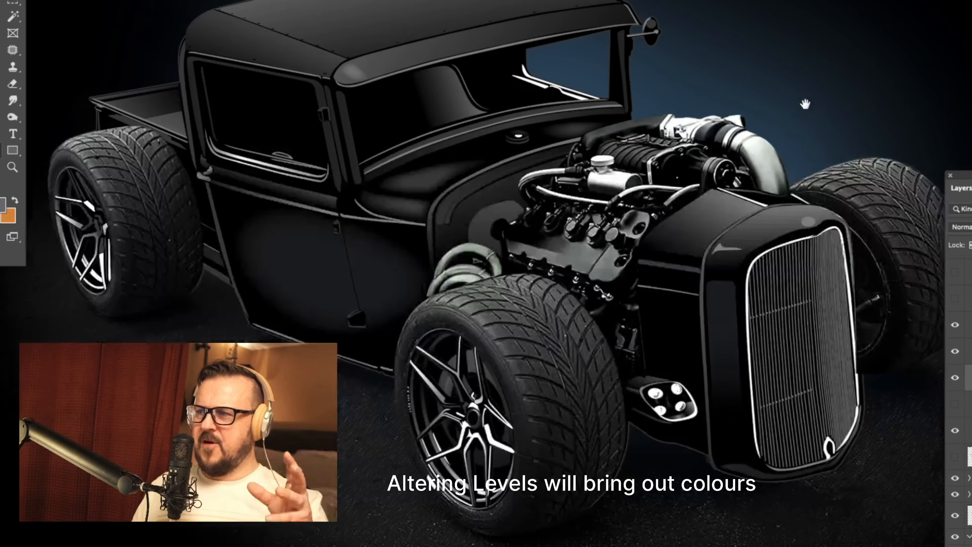
drag(805, 102, 808, 116)
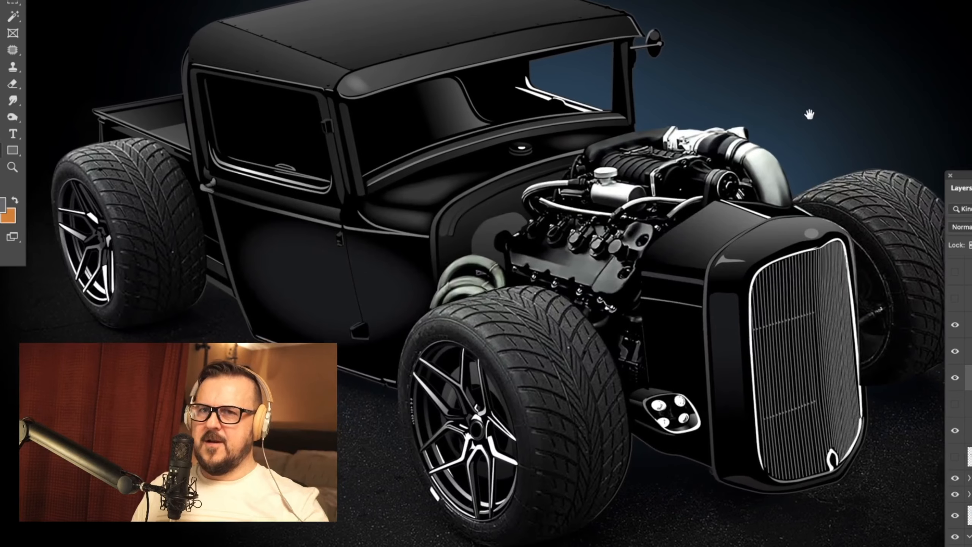
Step: Start a Smart Blur on the Tires Isolated copy layer, trying a radius of 46.6 and a threshold of 45.0 on the tread
drag(422, 248, 415, 156)
key(super+plus)
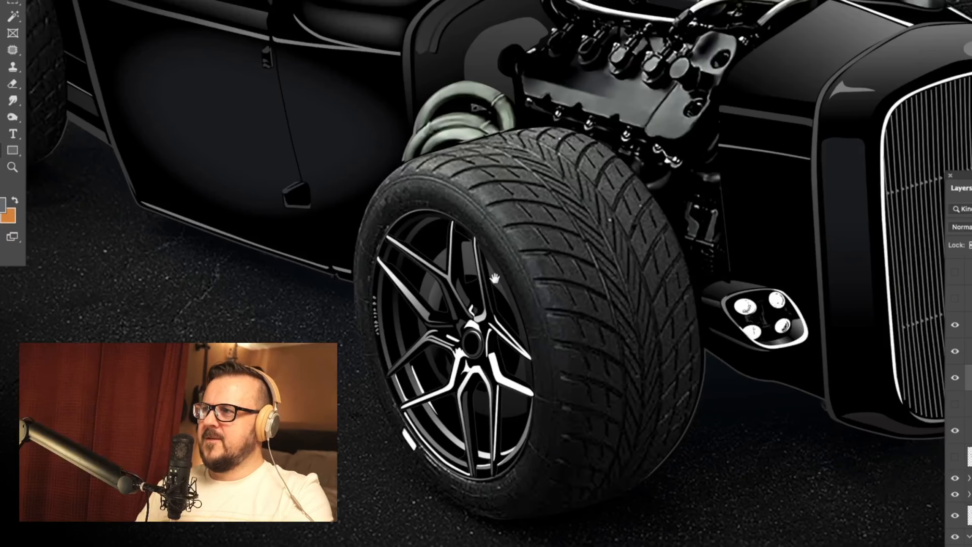
drag(495, 278, 486, 262)
click(0, 0)
mouse_move(42, 0)
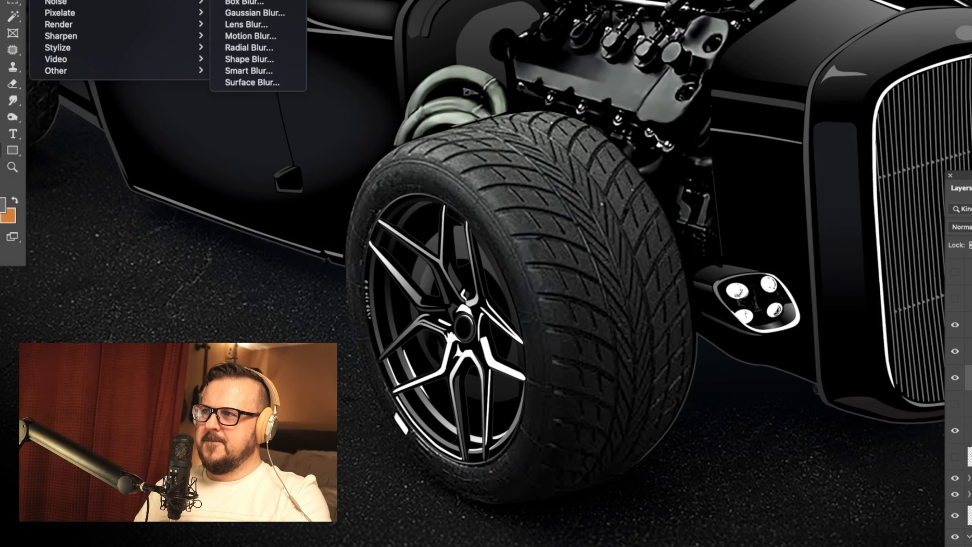
click(279, 70)
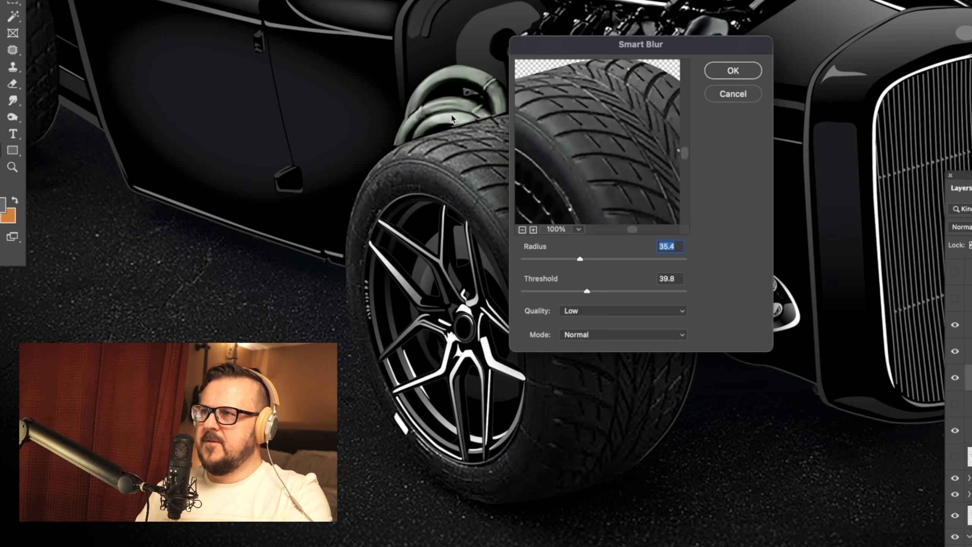
drag(674, 52, 310, 42)
click(249, 251)
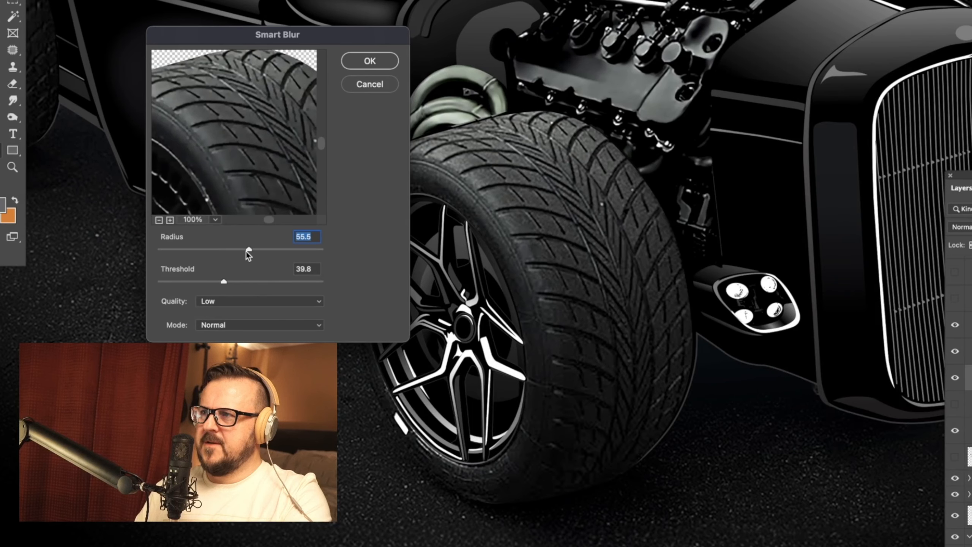
click(251, 283)
drag(271, 135, 274, 95)
drag(229, 143, 223, 64)
drag(236, 249, 234, 250)
click(232, 282)
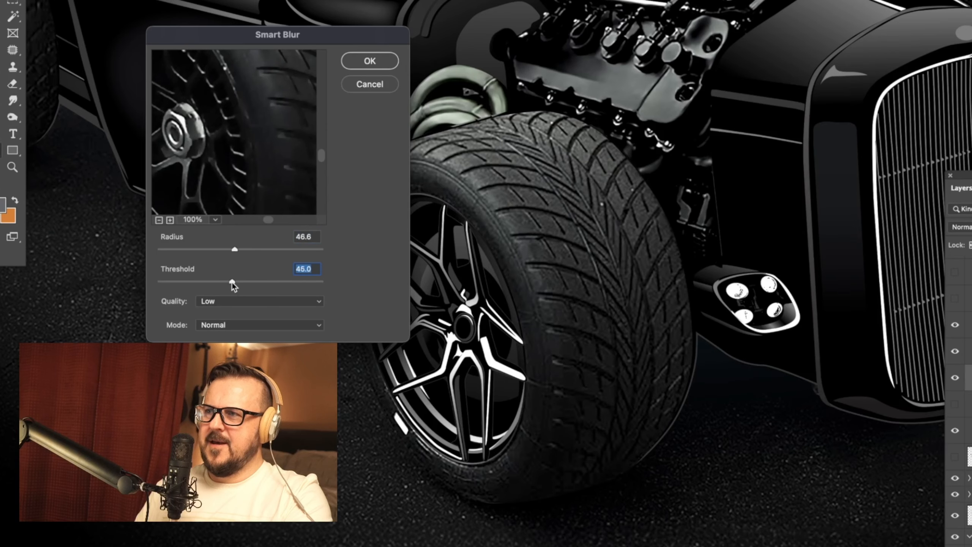
Step: Apply the Smart Blur to the tires with a radius of 36.6 and a threshold of 29.0, checking the tread in the preview
drag(240, 203, 271, 98)
click(207, 283)
click(219, 251)
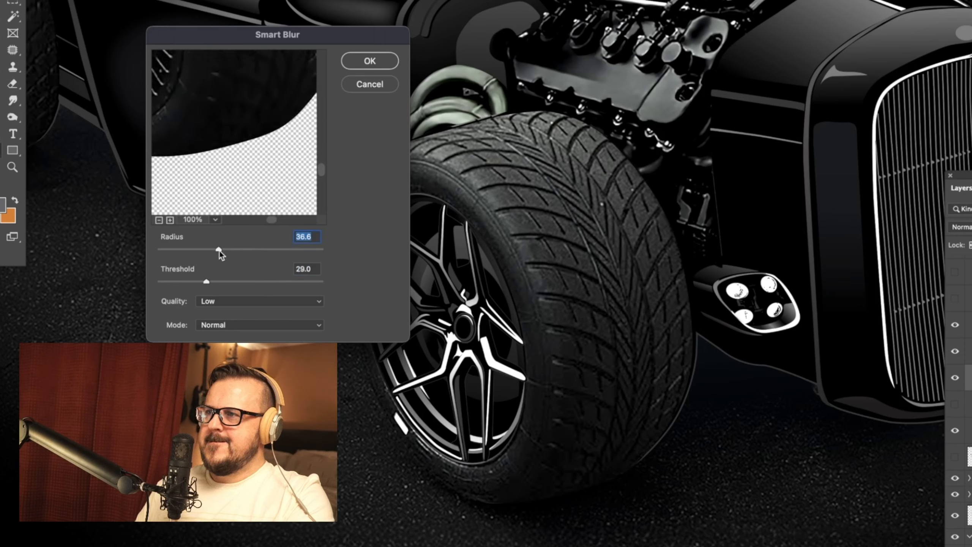
drag(252, 59, 260, 183)
drag(257, 79, 257, 179)
drag(260, 132, 226, 148)
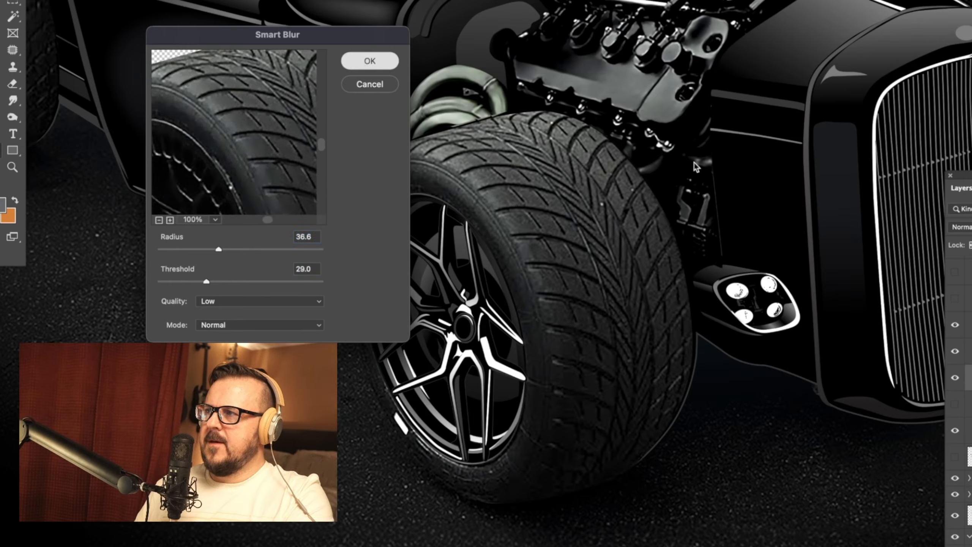
key(Return)
Step: Darken the isolated tires with a Levels adjustment, setting the black input level to 6 and keeping the white input at 255
drag(961, 176, 854, 165)
drag(557, 133, 305, 216)
drag(714, 421, 780, 385)
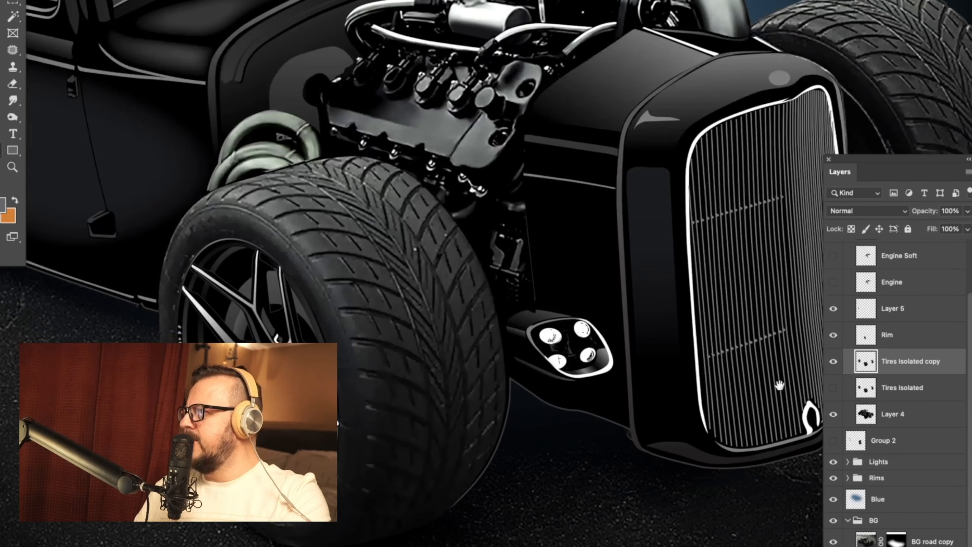
key(super+minus)
key(super+minus)
click(8, 0)
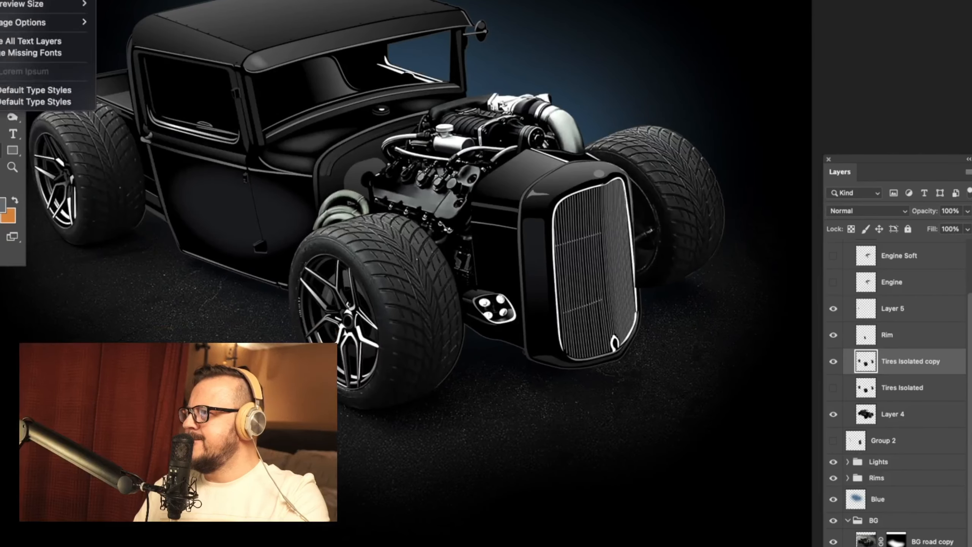
mouse_move(15, 0)
click(77, 1)
drag(762, 1, 643, 279)
mouse_move(554, 424)
mouse_down()
mouse_move(571, 420)
mouse_move(557, 421)
mouse_up()
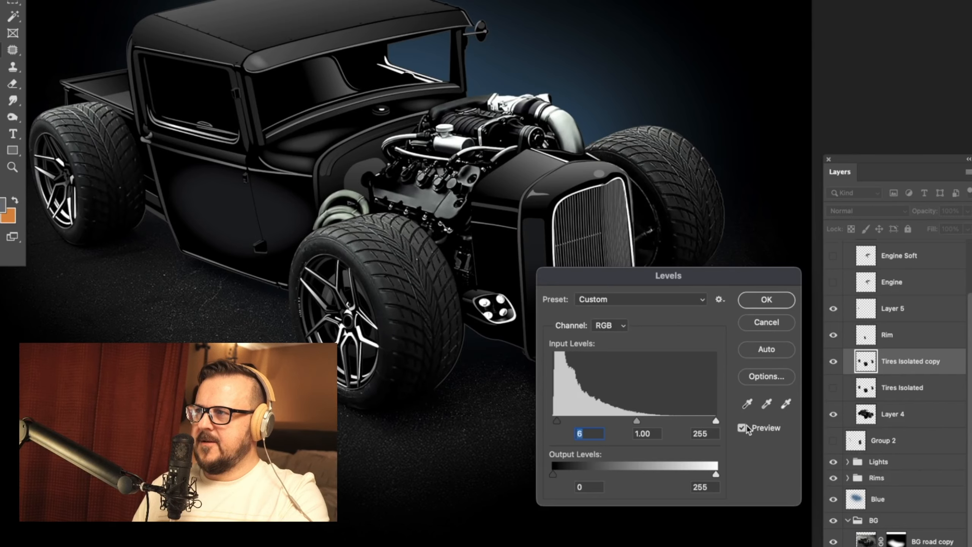
mouse_move(712, 422)
mouse_down()
mouse_move(691, 418)
mouse_move(714, 417)
mouse_up()
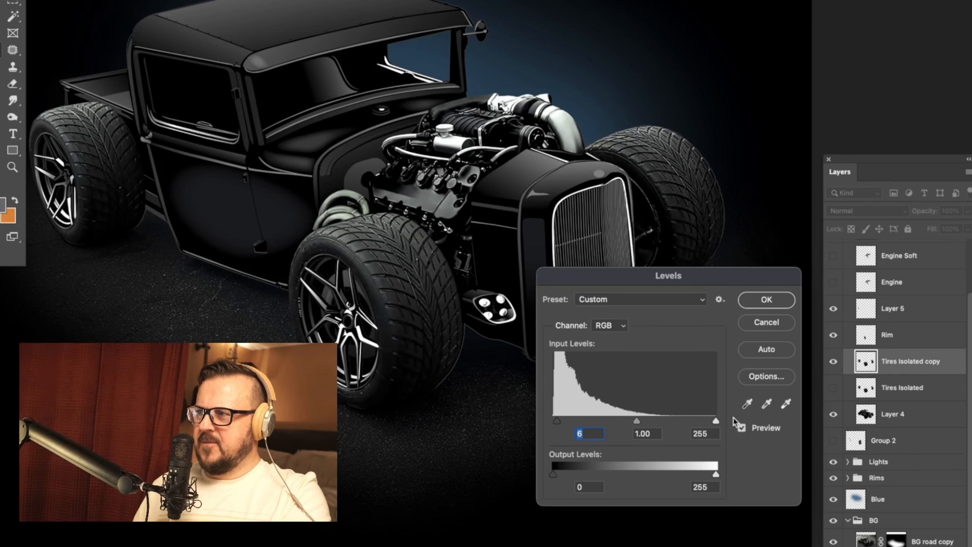
click(766, 300)
Step: Strongly reduce the saturation of the Tires Isolated copy layer with another Hue/Saturation adjustment
drag(563, 378, 586, 383)
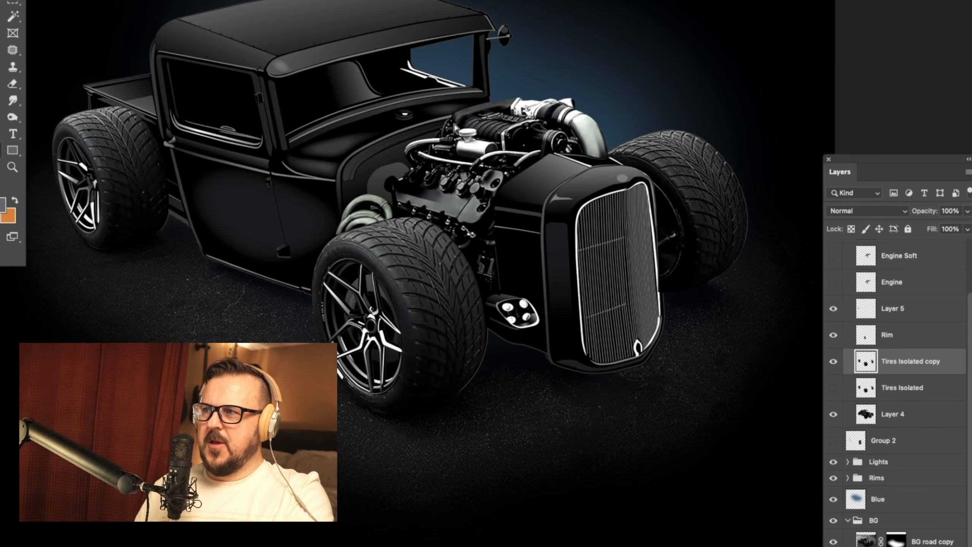
click(4, 0)
mouse_move(2, 0)
click(69, 0)
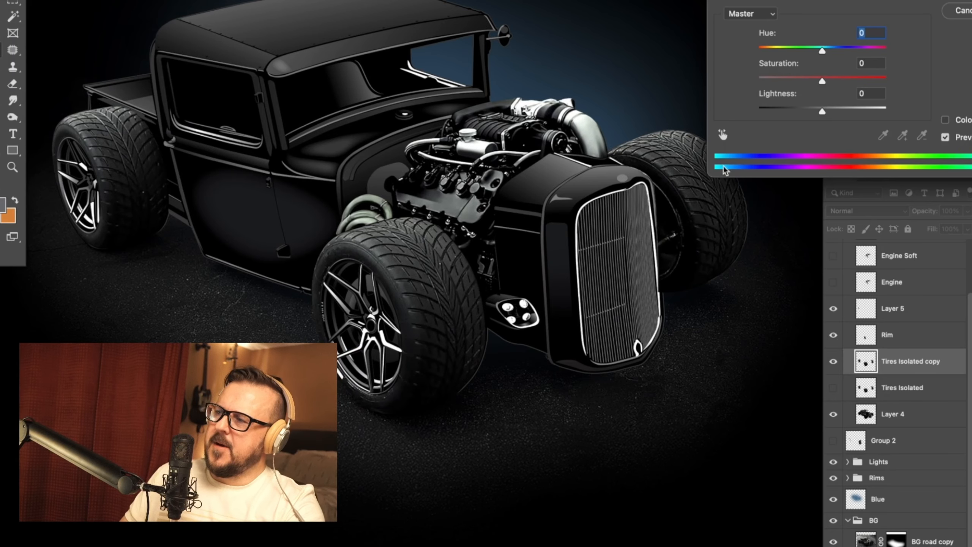
drag(823, 80, 769, 81)
key(Return)
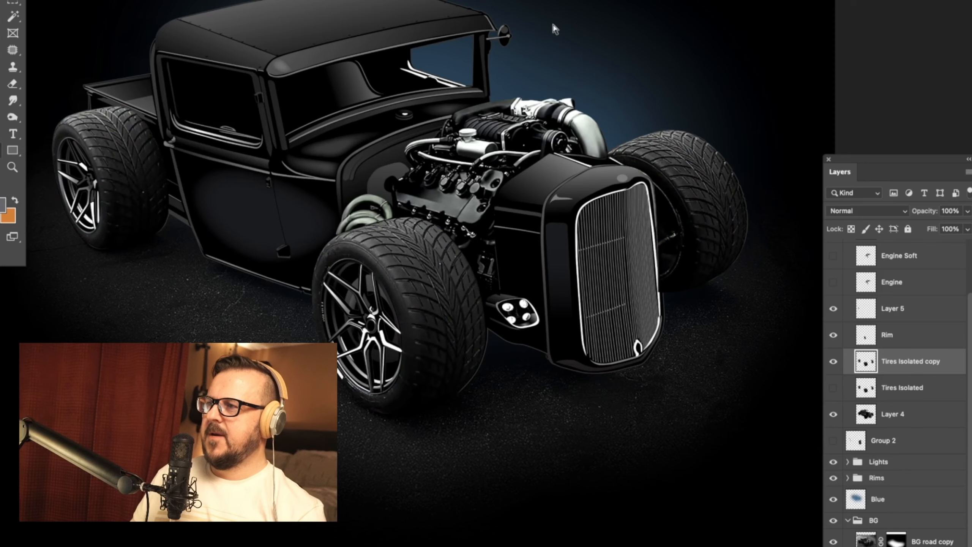
Step: Load the tire outlines of the Tires Isolated copy layer as a selection and choose the Smudge tool for the front tire's tread
scroll(528, 264, down, 1)
super+click(869, 364)
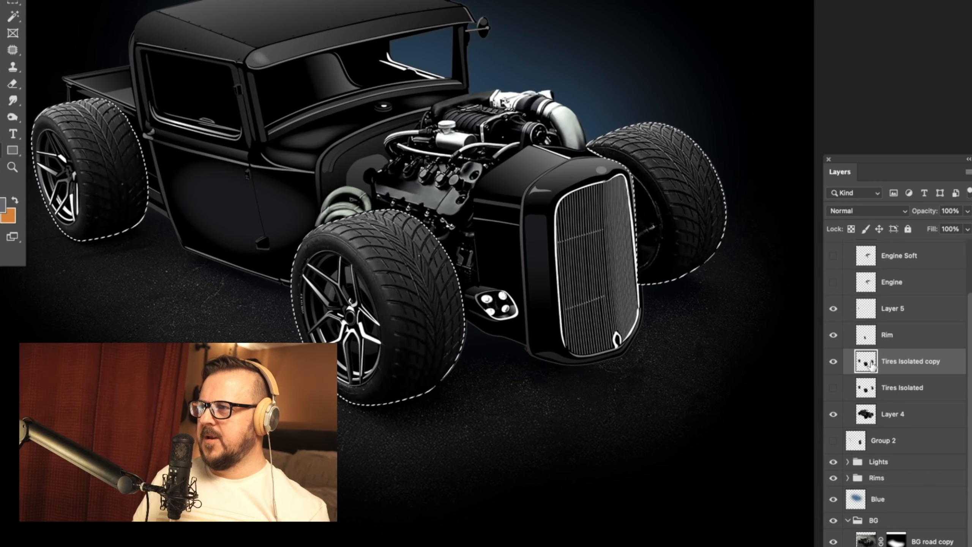
key(super+plus)
key(super+plus)
key(super+plus)
drag(428, 213, 507, 290)
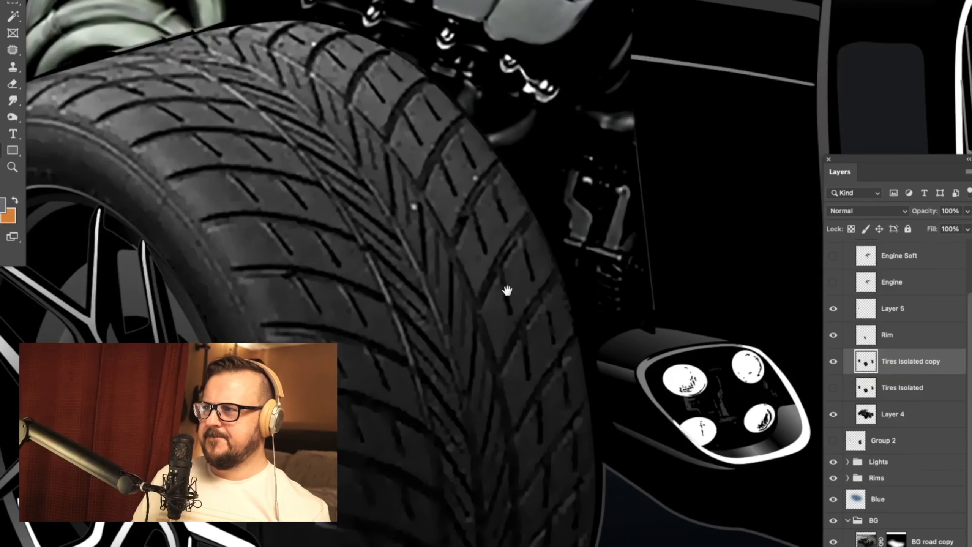
click(13, 100)
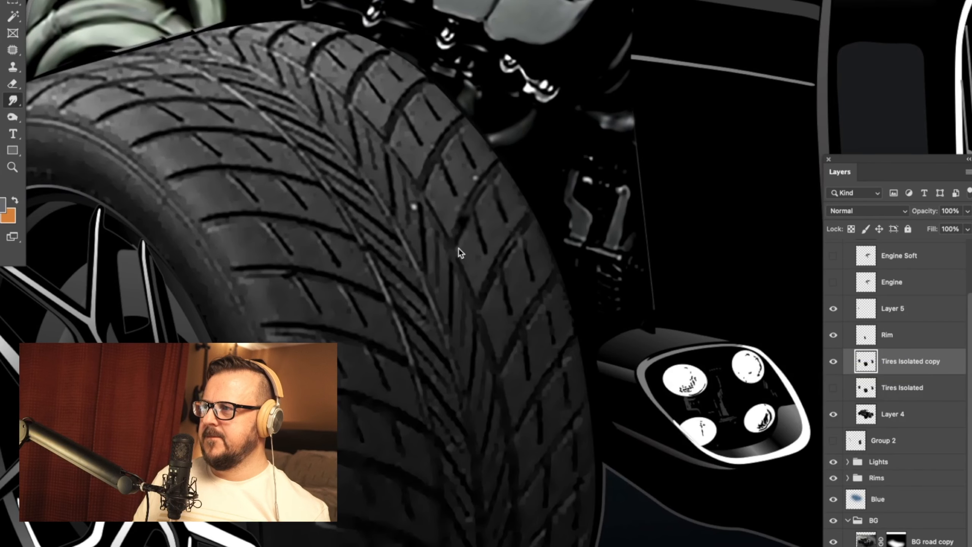
scroll(448, 241, up, 3)
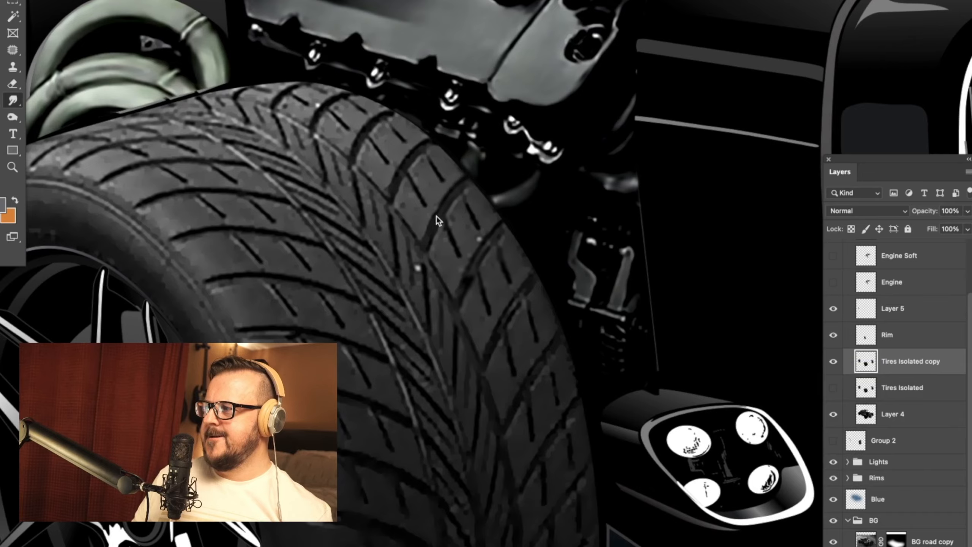
scroll(444, 237, up, 1)
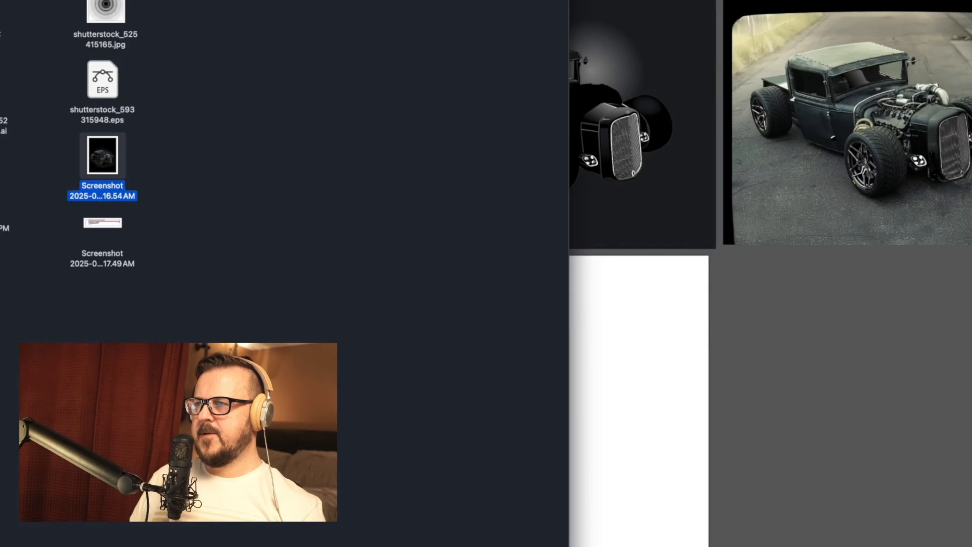
Step: Switch to Illustrator, place the truck screenshot on the white artboard, and scale it up to cover that artboard
drag(18, 163, 573, 336)
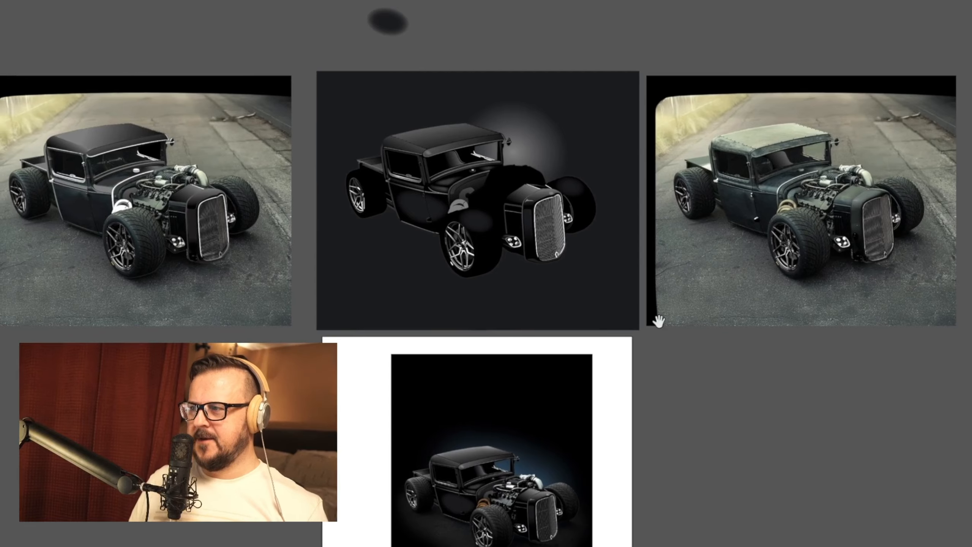
drag(658, 321, 677, 258)
key(Tab)
drag(762, 516, 716, 360)
drag(514, 215, 508, 280)
drag(560, 200, 675, 116)
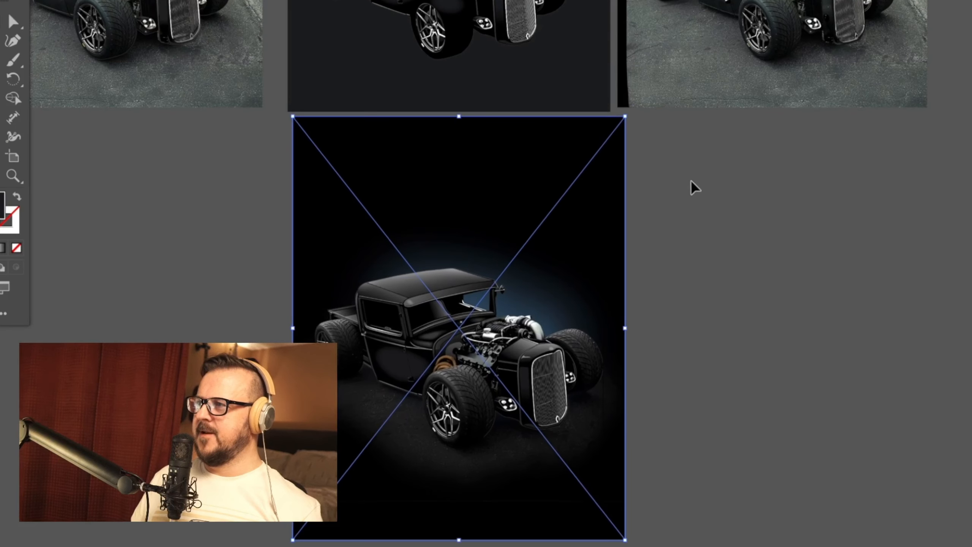
mouse_move(558, 245)
mouse_down()
mouse_move(554, 295)
mouse_move(569, 232)
mouse_up()
drag(860, 268, 799, 401)
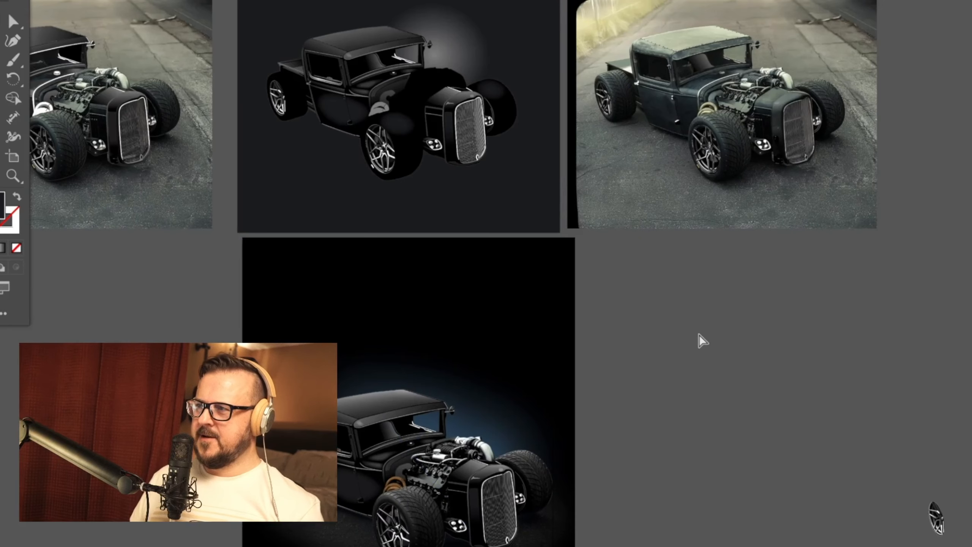
Step: Look over the artboards and examine the placed truck composition up close
key(ctrl+minus)
key(ctrl+minus)
drag(250, 119, 242, 140)
drag(182, 126, 756, 317)
drag(659, 215, 658, 136)
click(666, 386)
drag(658, 394, 652, 250)
key(ctrl+plus)
key(ctrl+plus)
key(ctrl+plus)
key(ctrl+plus)
drag(531, 193, 638, 237)
key(ctrl+minus)
drag(666, 283, 700, 254)
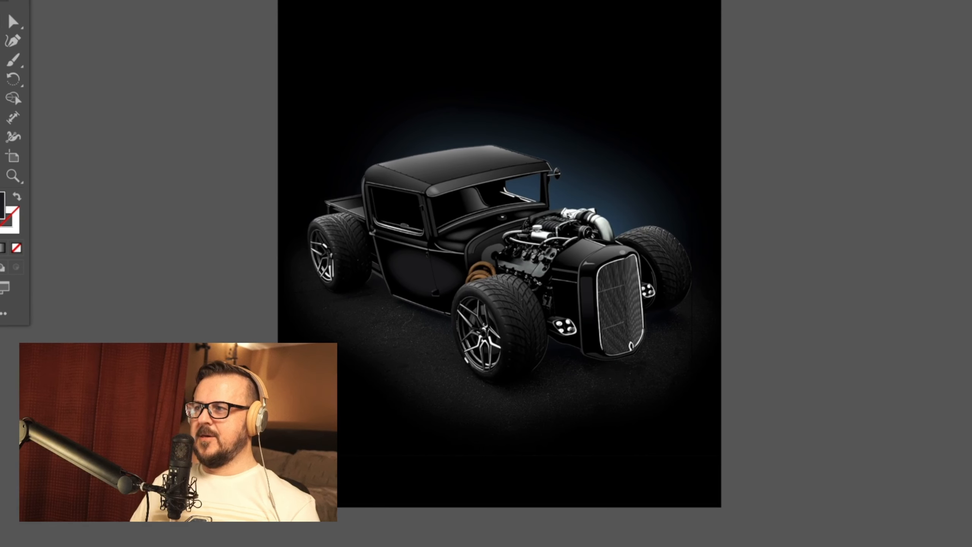
Step: Add a text frame above the truck's roof with the word "Custom" in grey script lettering and enlarge the font size
click(305, 58)
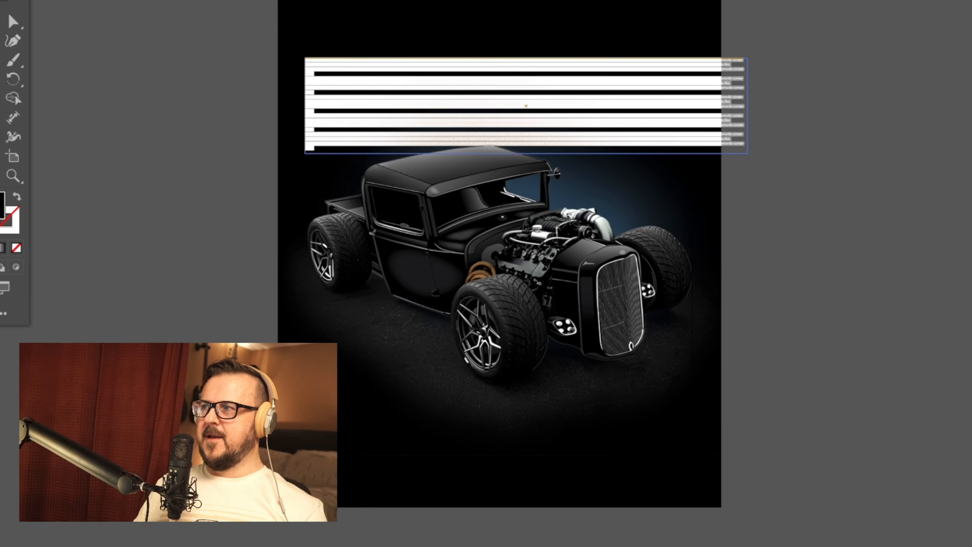
key(Return)
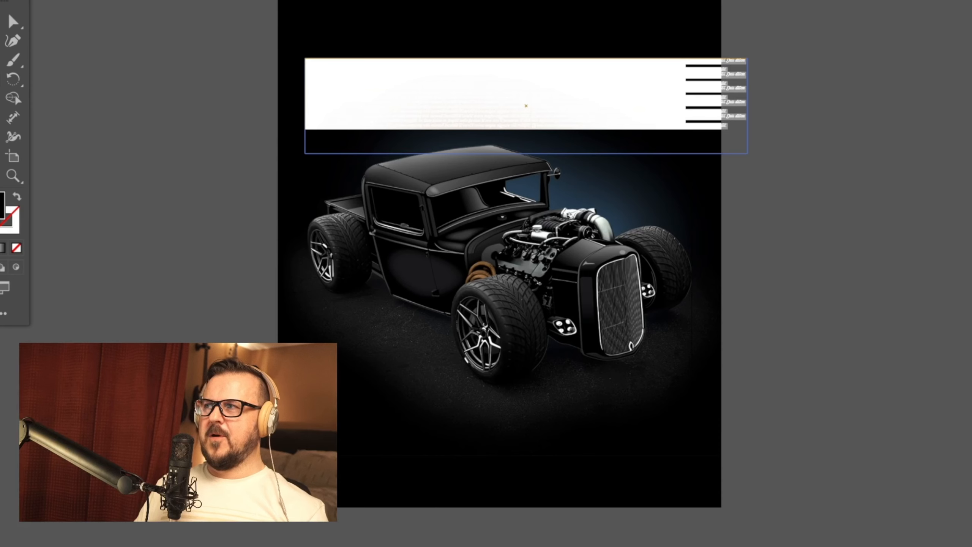
key(BackSpace)
key(ctrl+shift+period)
key(ctrl+shift+period)
key(ctrl+shift+period)
key(ctrl+shift+period)
key(ctrl+shift+period)
key(ctrl+shift+period)
key(ctrl+shift+period)
key(ctrl+shift+period)
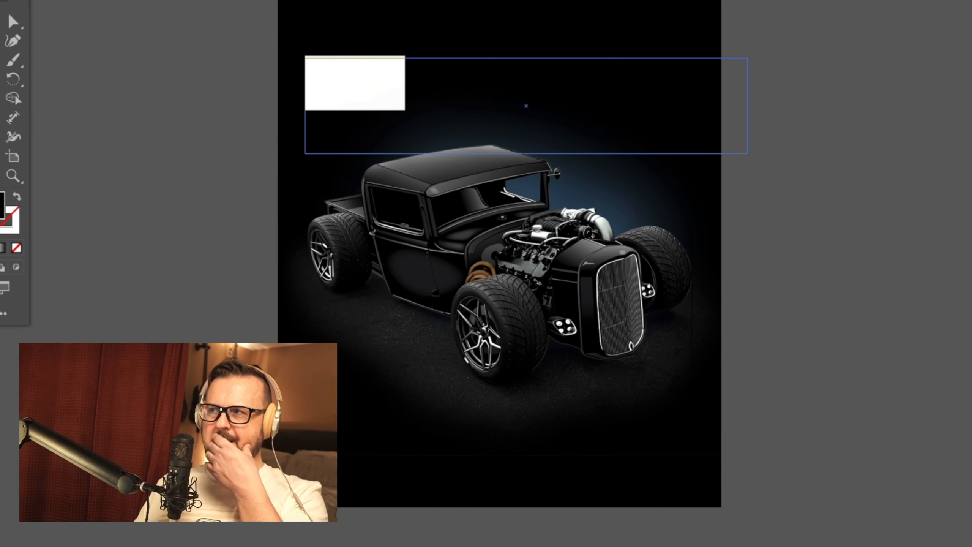
click(376, 104)
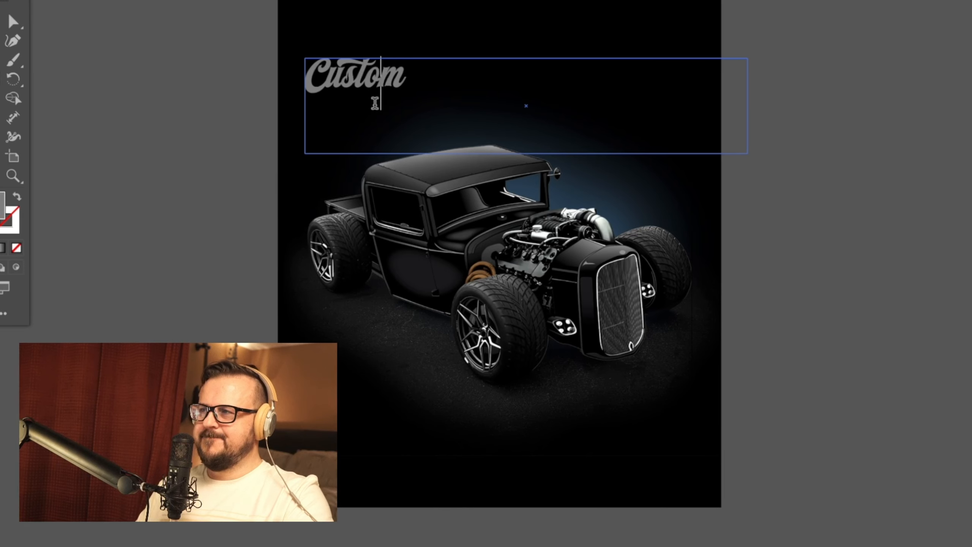
Step: Move the "Custom" text over the truck's roof and narrow its text frame
click(825, 151)
drag(825, 151, 786, 173)
drag(355, 108, 477, 135)
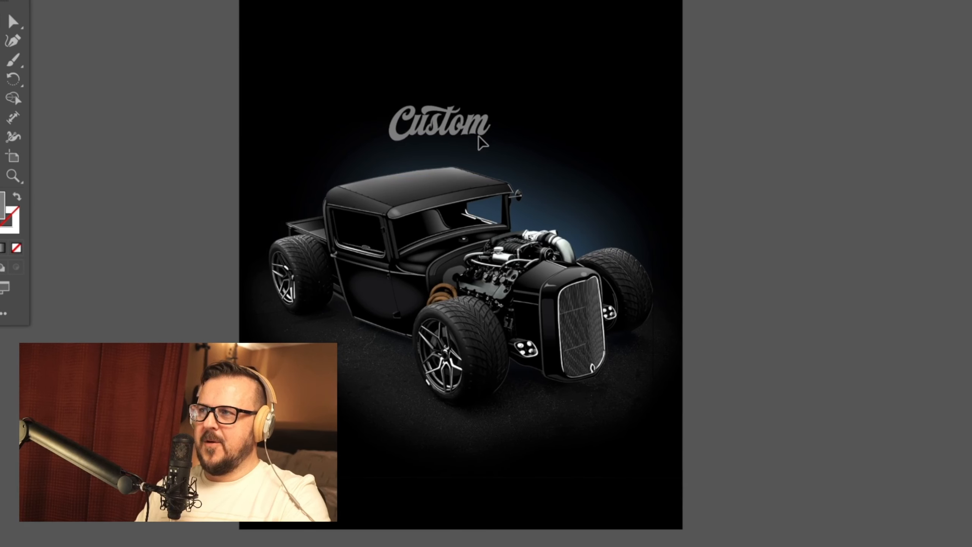
drag(832, 202, 644, 197)
drag(474, 126, 428, 123)
Step: Enlarge the "Custom" lettering so the word spans most of the truck roof's width
double_click(428, 122)
key(ctrl+a)
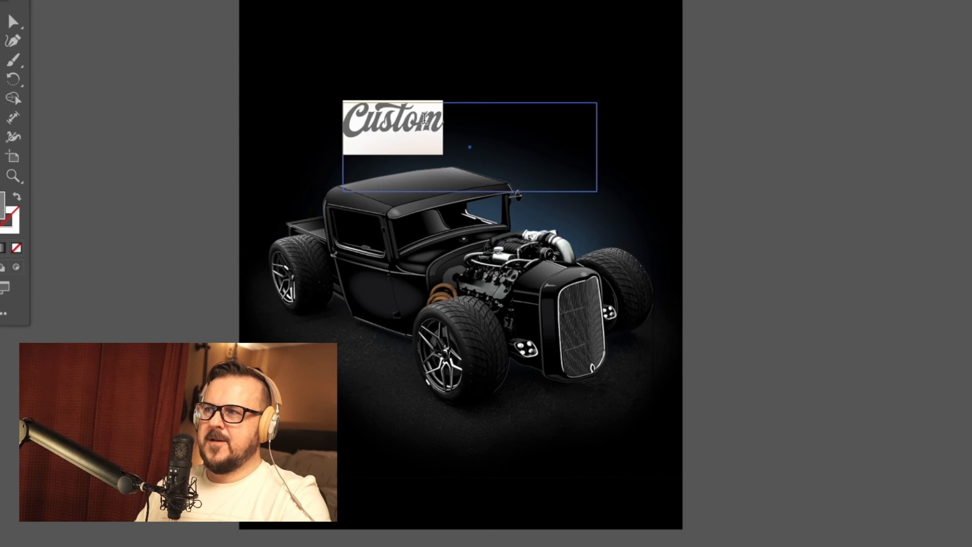
key(ctrl+shift+period)
key(ctrl+shift+period)
key(ctrl+shift+period)
key(ctrl+shift+period)
key(ctrl+shift+period)
key(ctrl+shift+period)
key(Right)
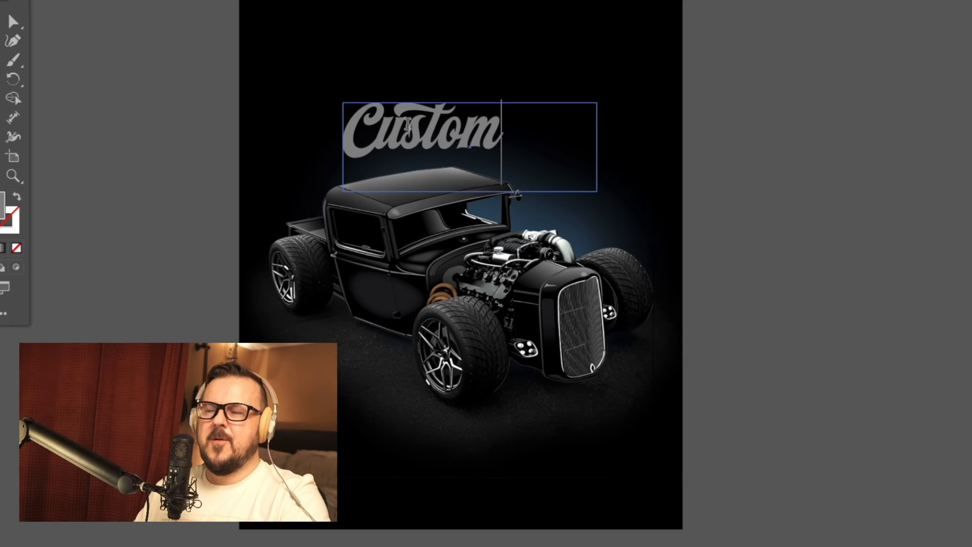